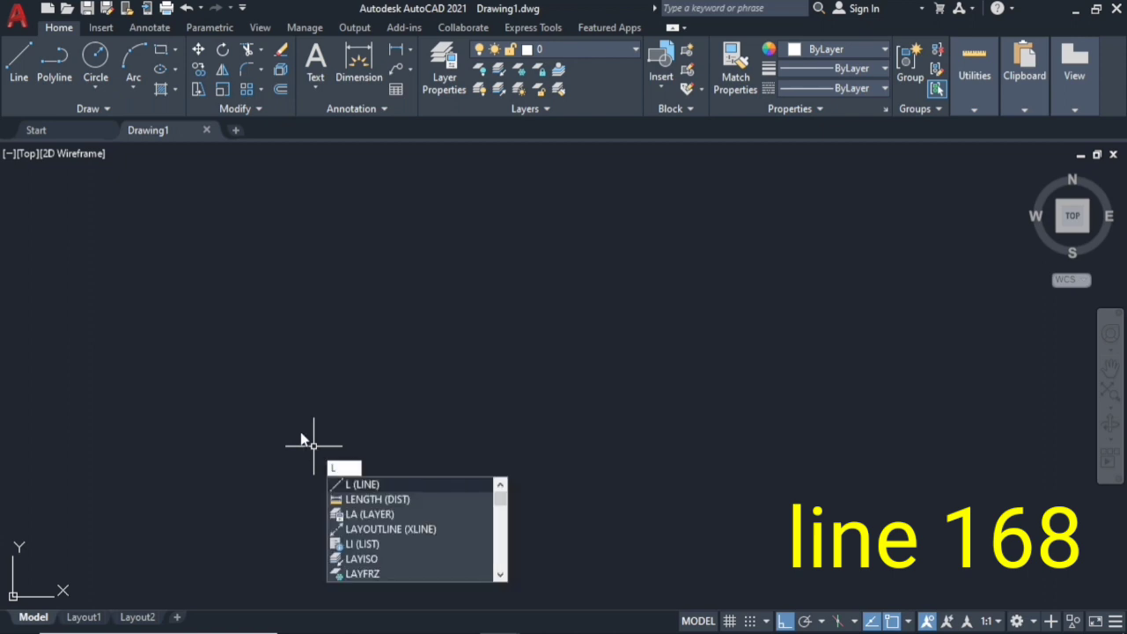
- Draw the 168 mm horizontal base line
key("Return")
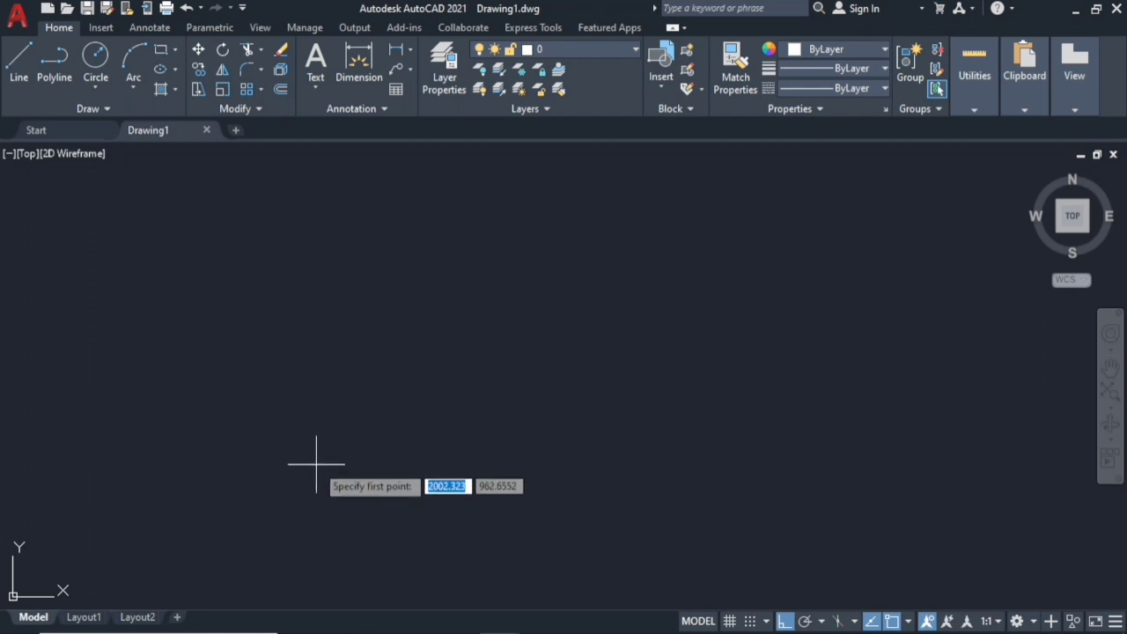
left_click(345, 478)
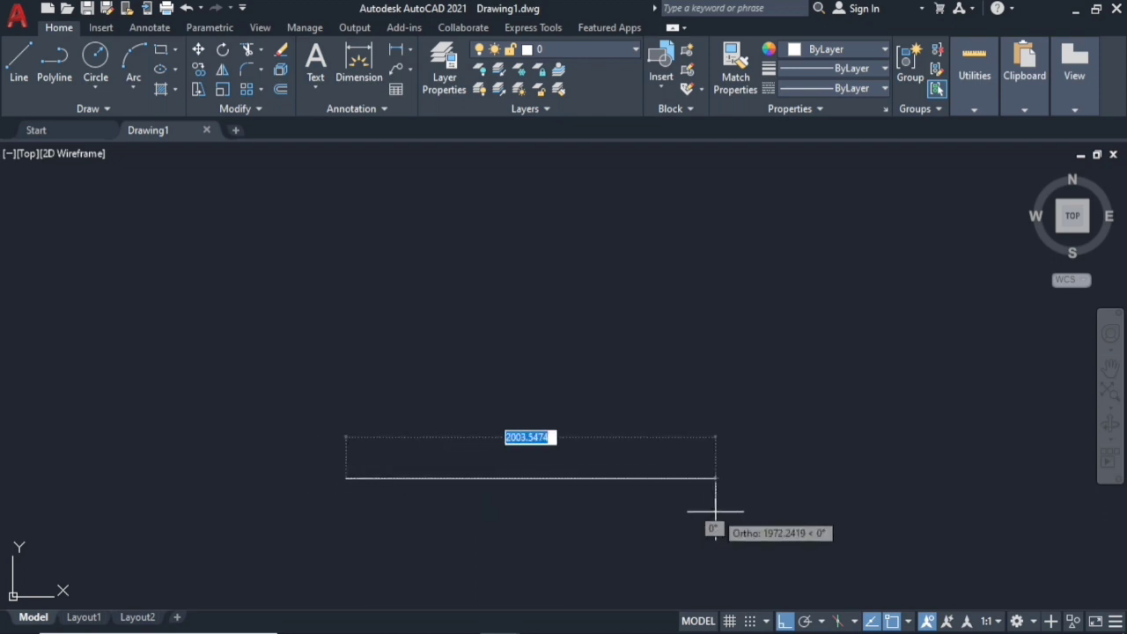
type("168")
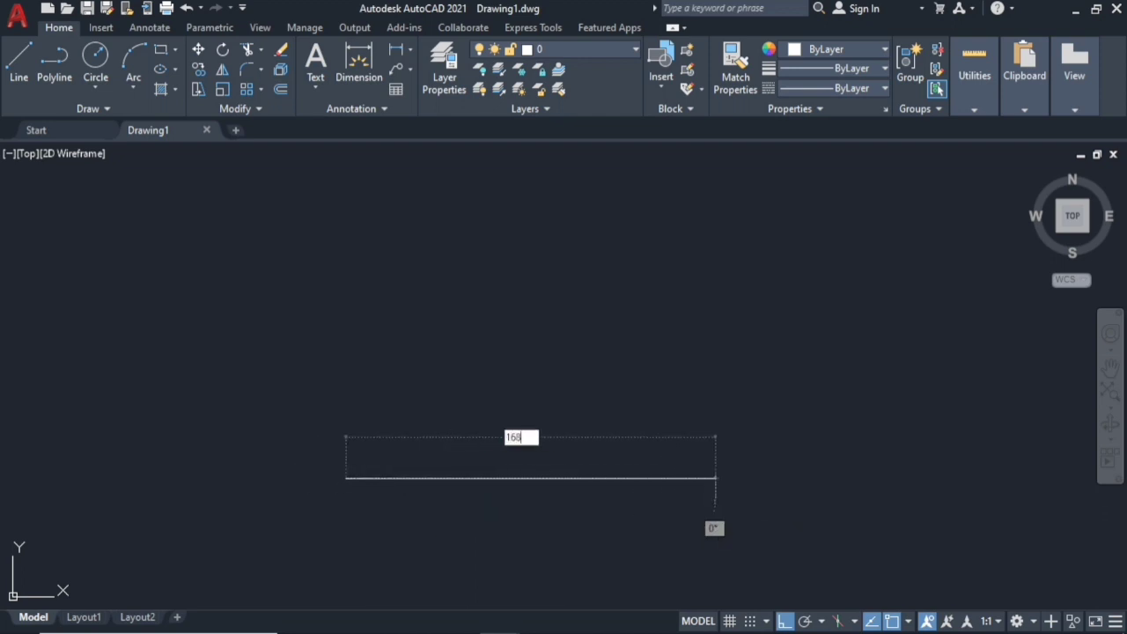
key("Return")
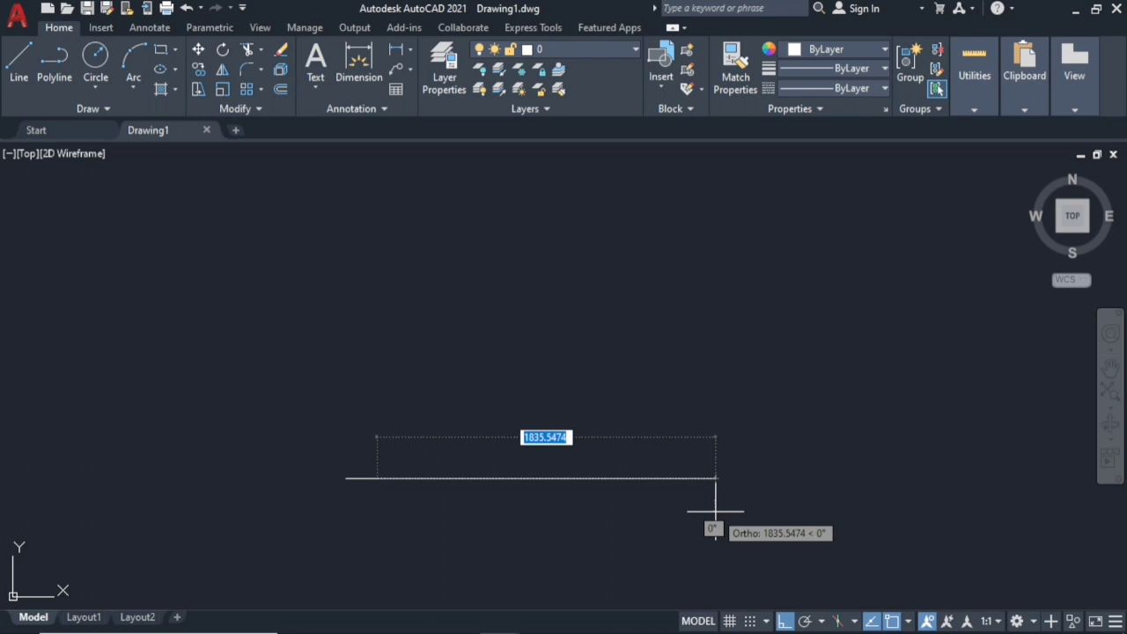
key("Escape")
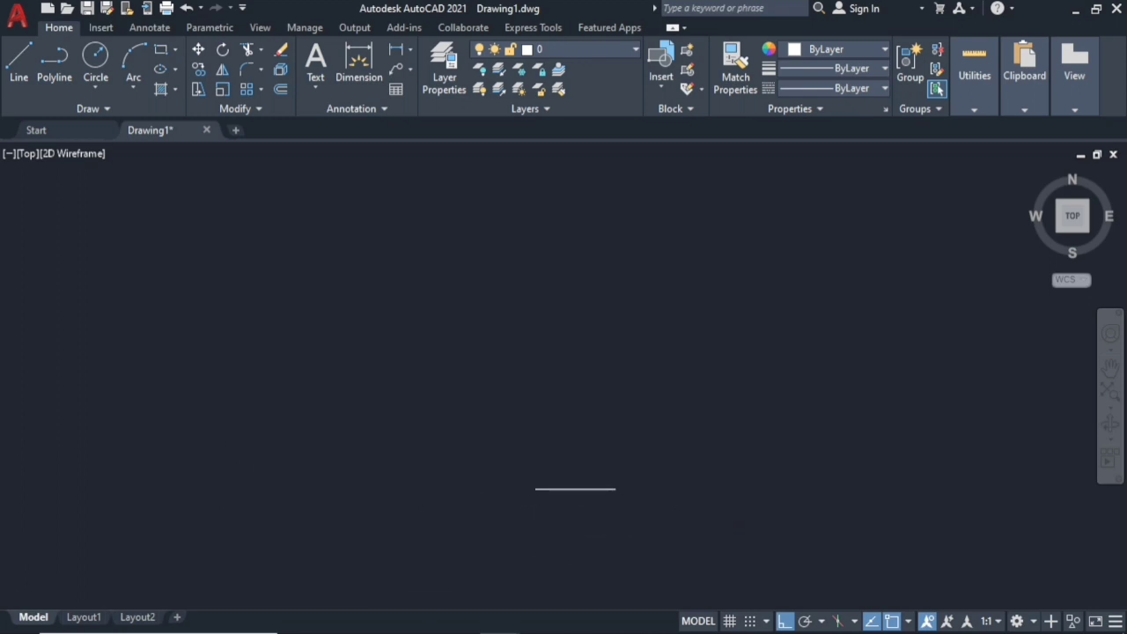
scroll(479, 407, "up", 4)
scroll(478, 405, "up", 2)
middle_click_drag(478, 406, 483, 503)
- Draw a 246 mm vertical line straight up from the base line's midpoint
type("l")
key("Return")
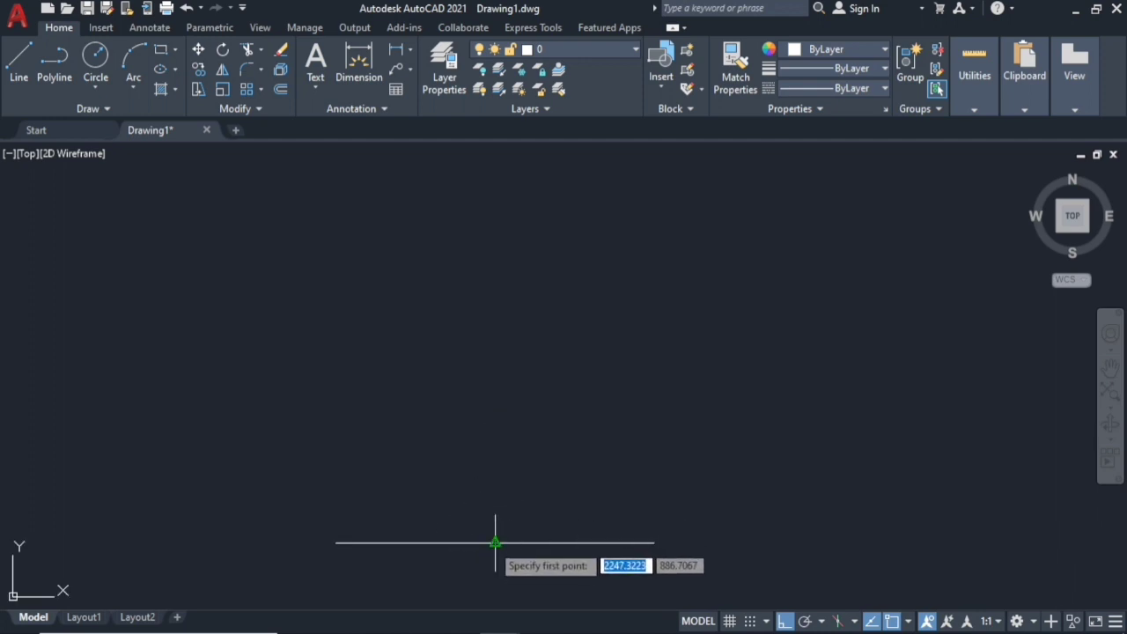
left_click(493, 542)
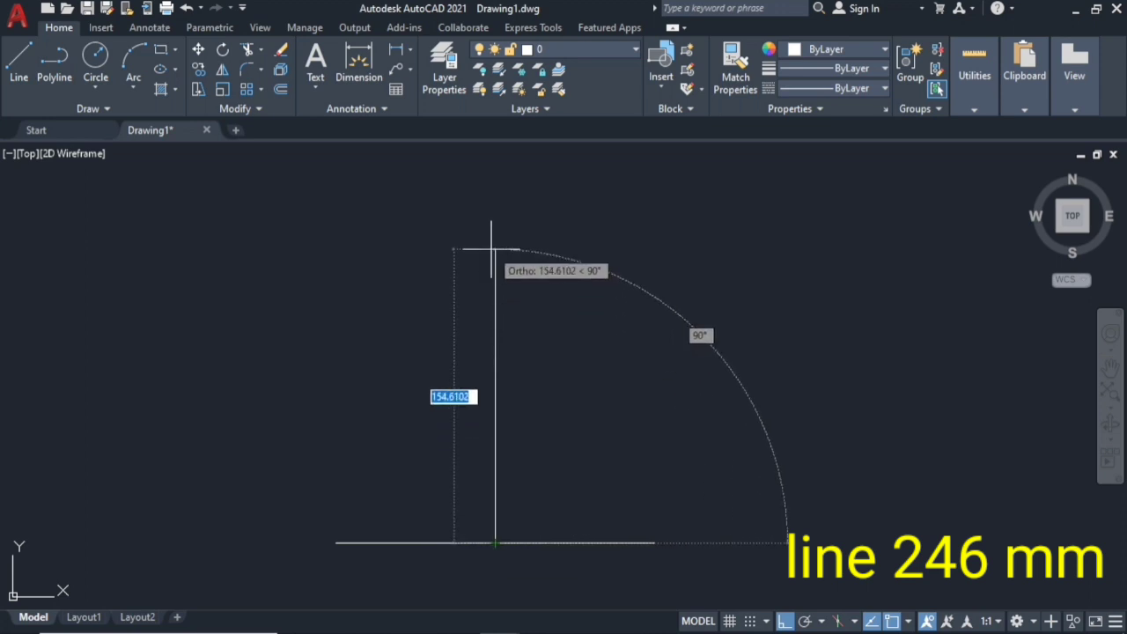
type("246")
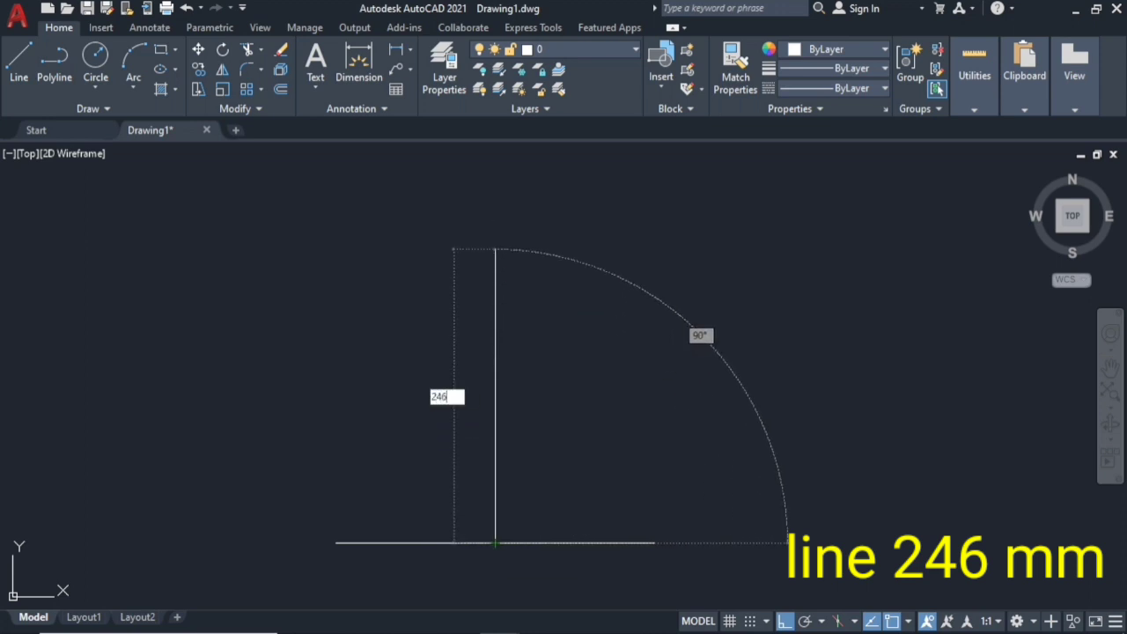
key("Return")
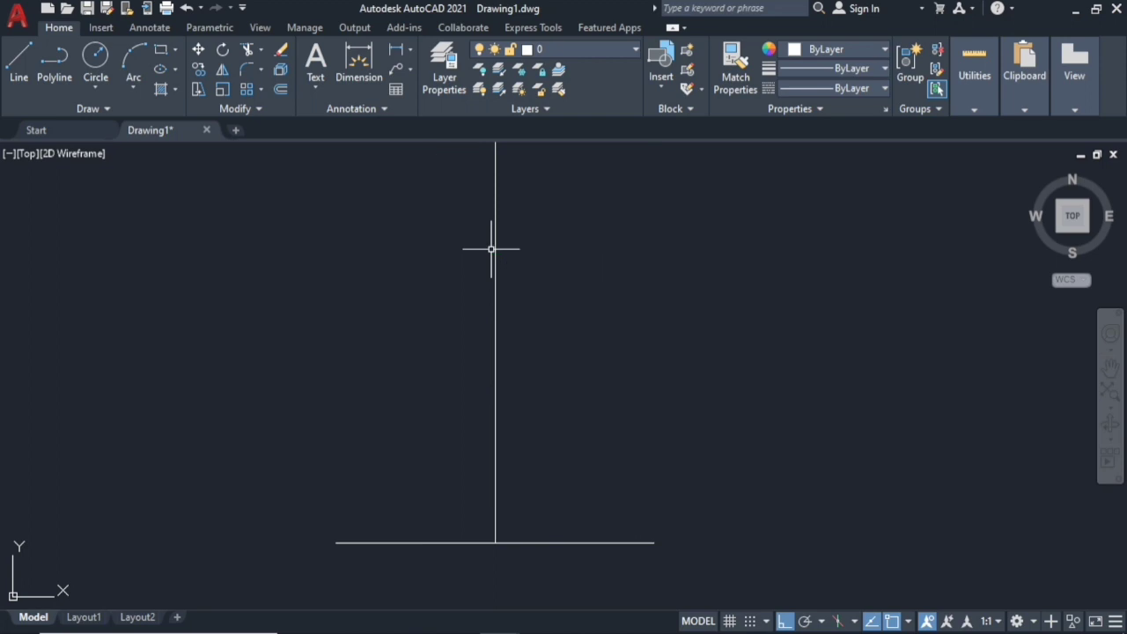
scroll(492, 260, "down", 2)
middle_click_drag(485, 265, 483, 371)
type("O")
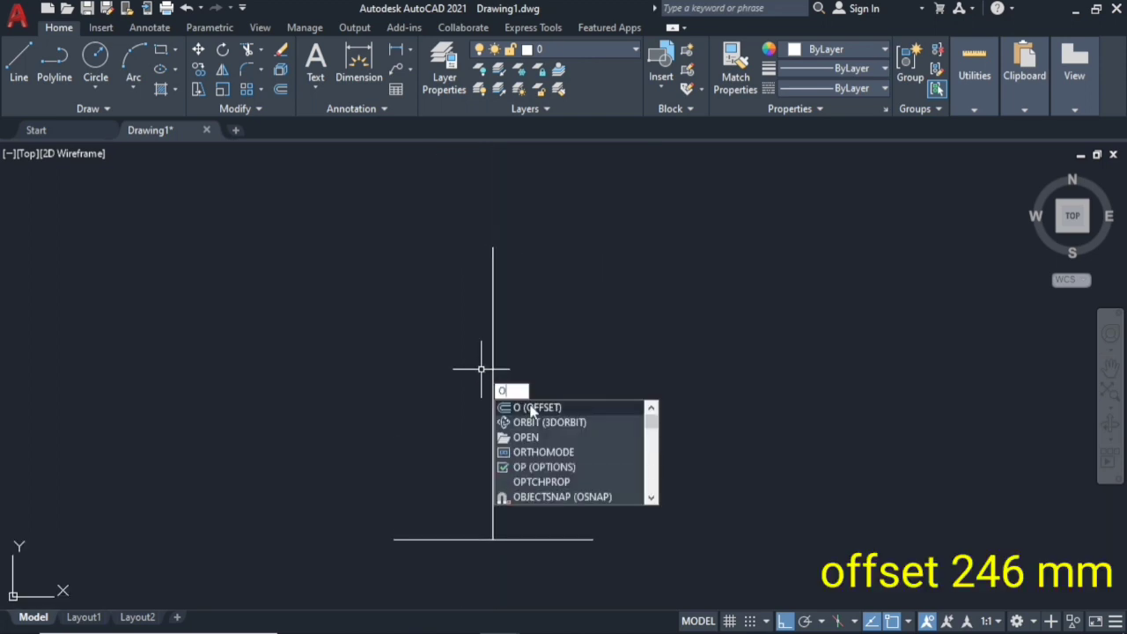
- Offset the base line 246 mm upward to create the top line
left_click(531, 408)
type("246")
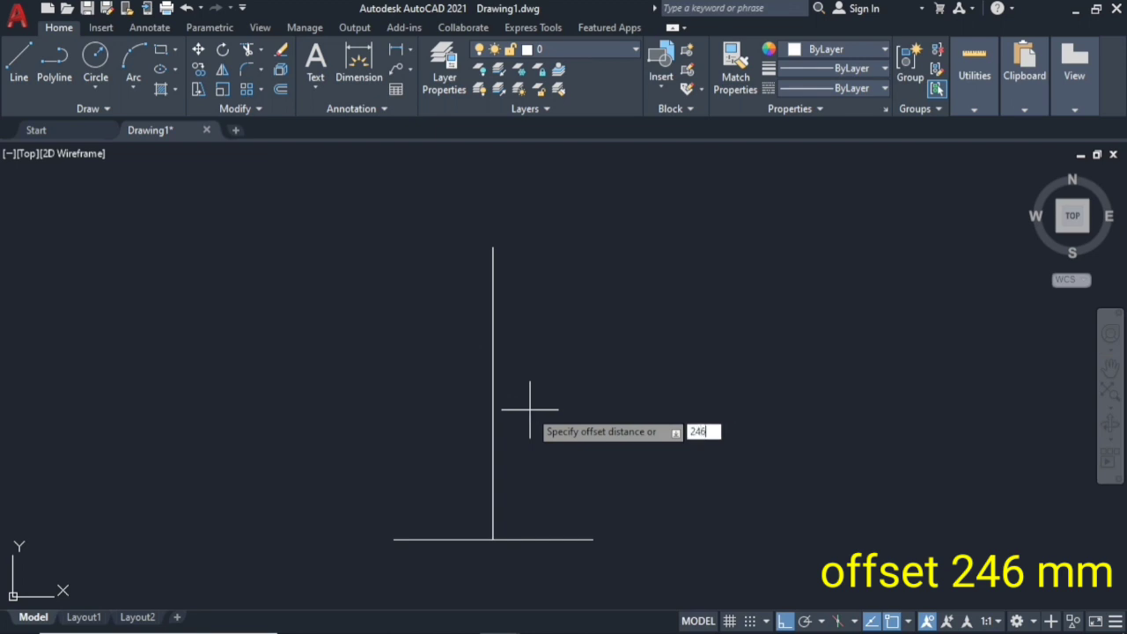
key("Return")
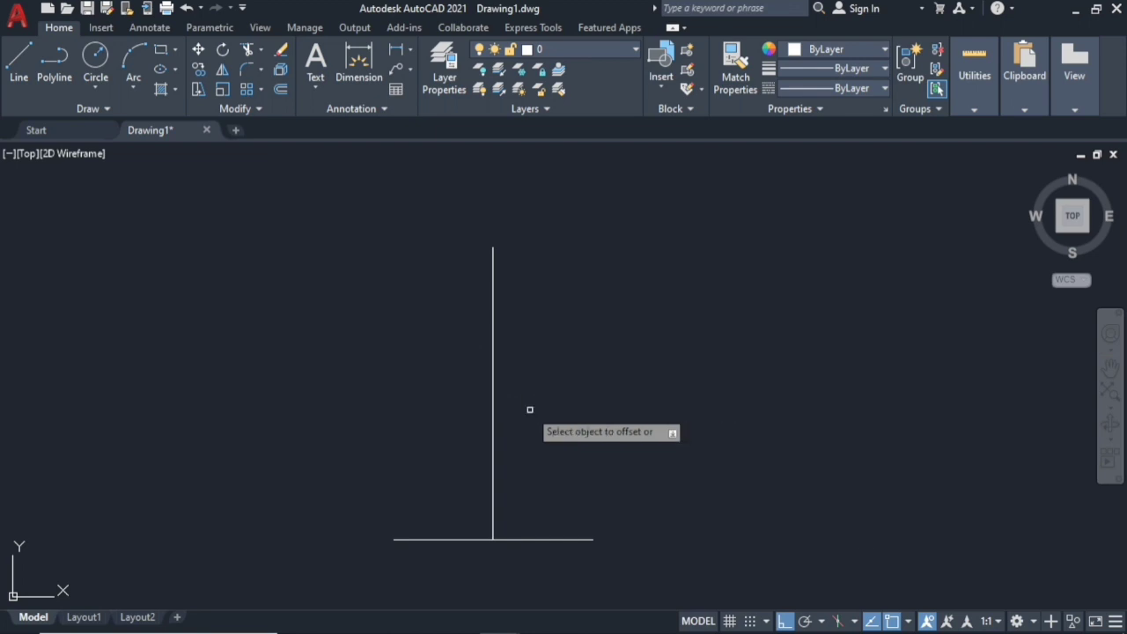
left_click(529, 539)
left_click(519, 349)
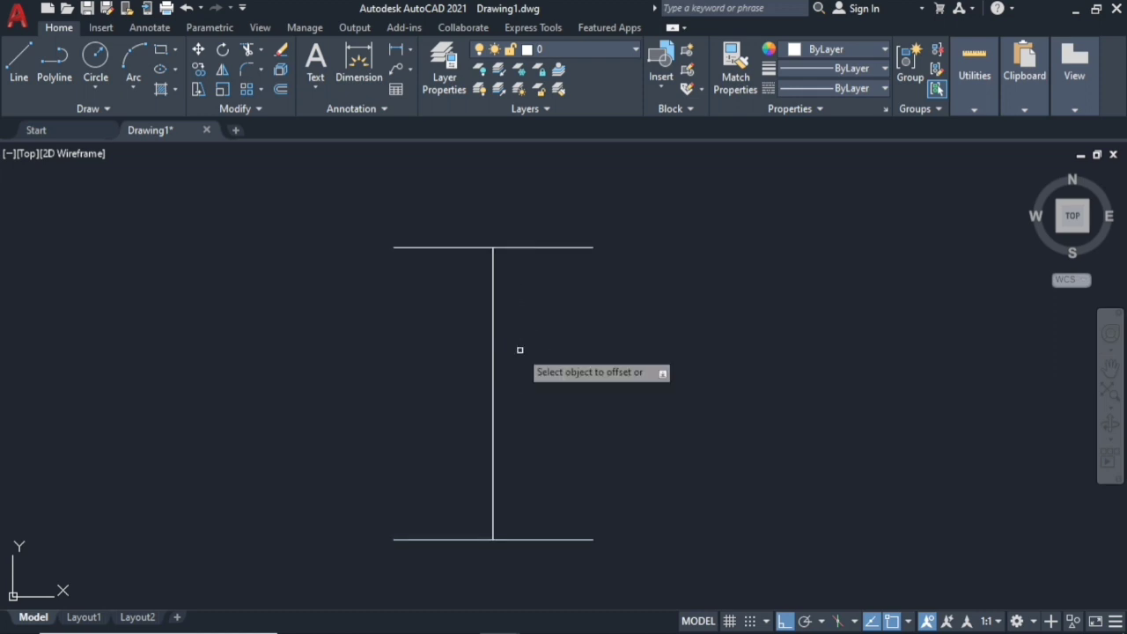
key("Return")
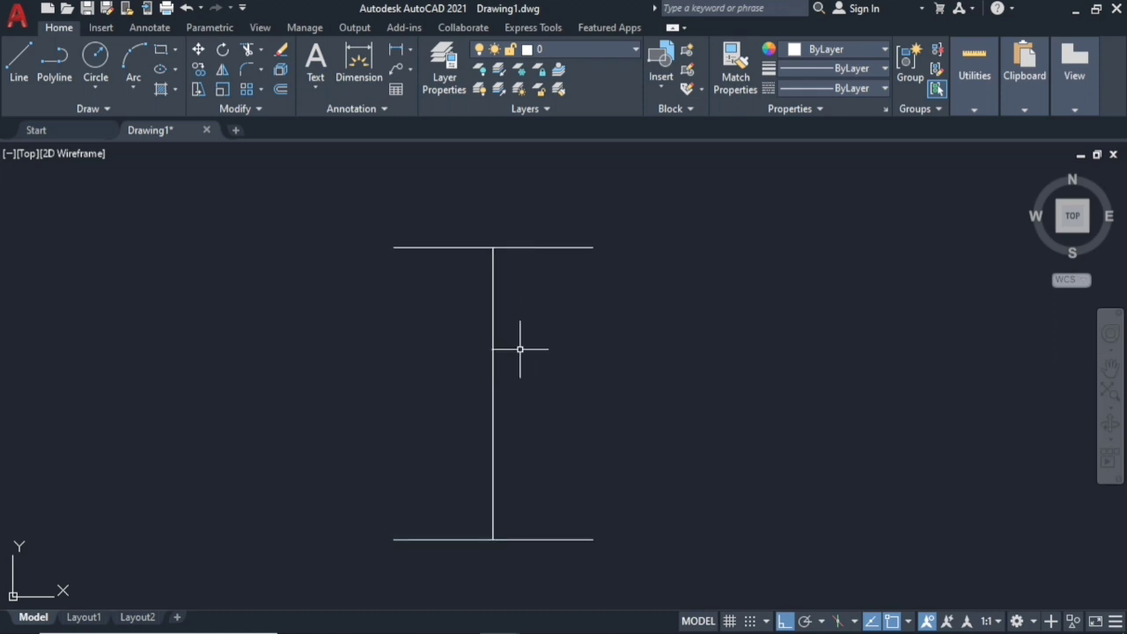
- Offset the top line 130 mm downward to create the middle cross line
key("Return")
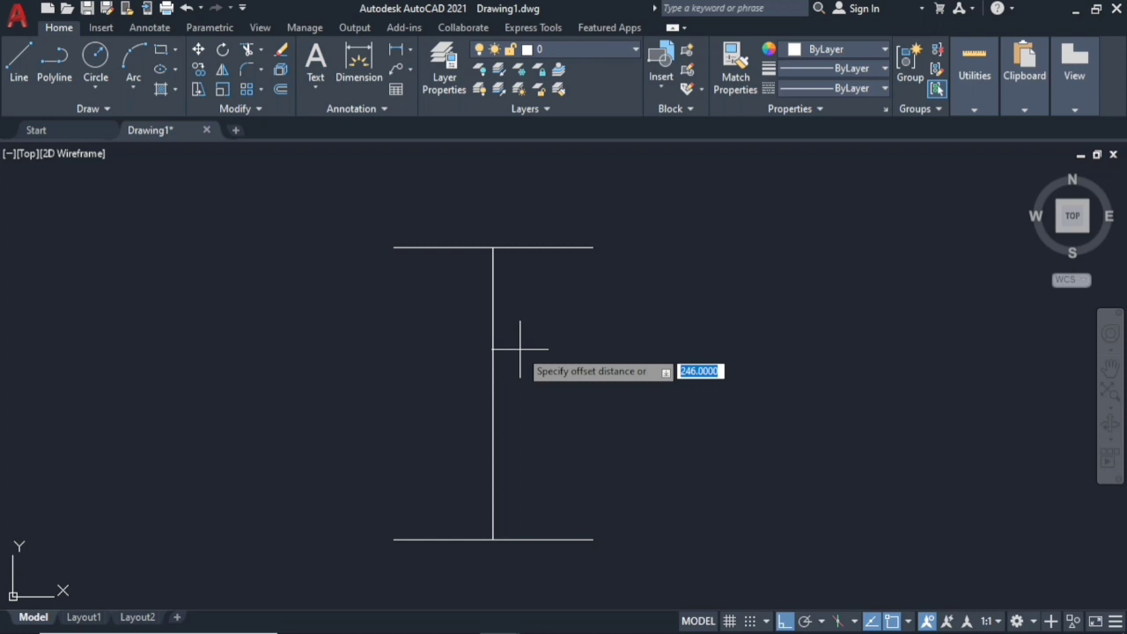
type("130")
key("Return")
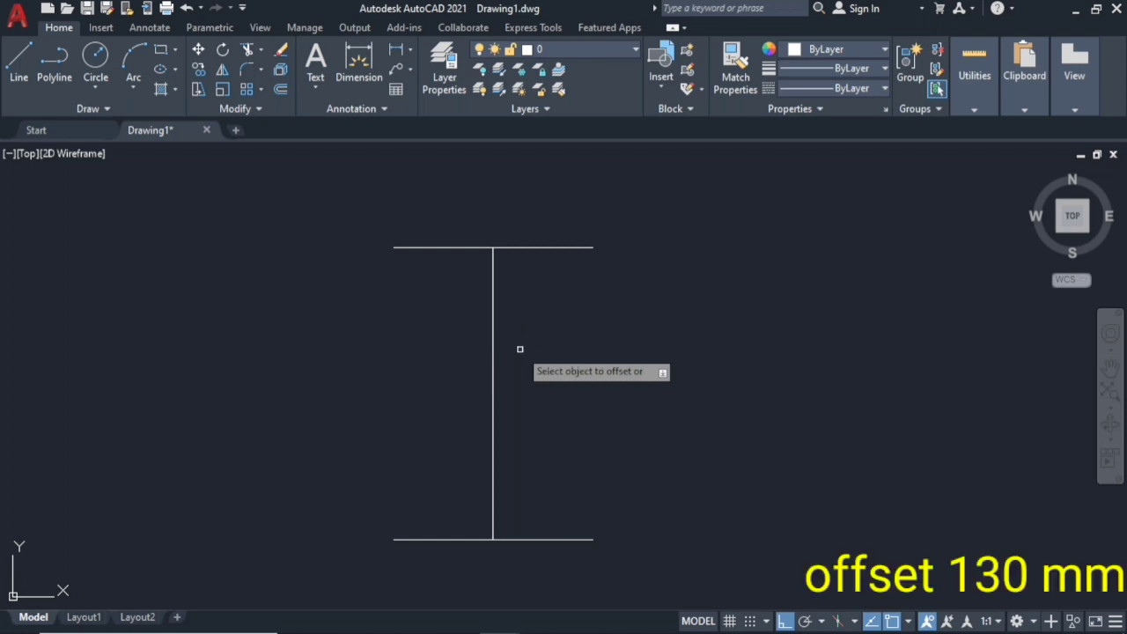
left_click(531, 247)
left_click(536, 313)
key("Escape")
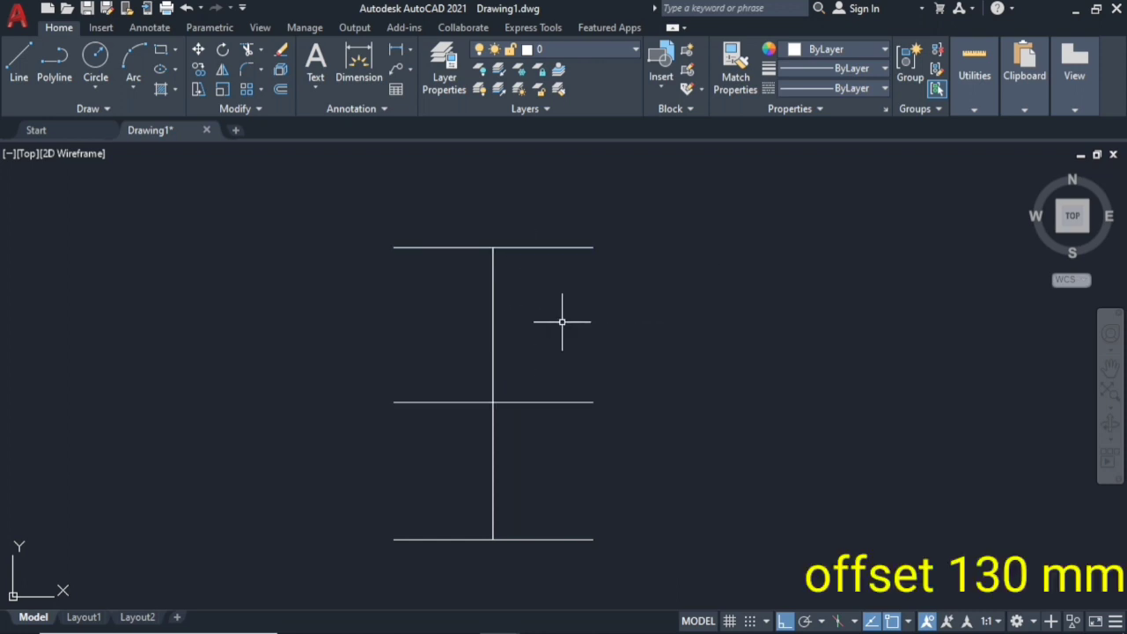
type("c")
key("Return")
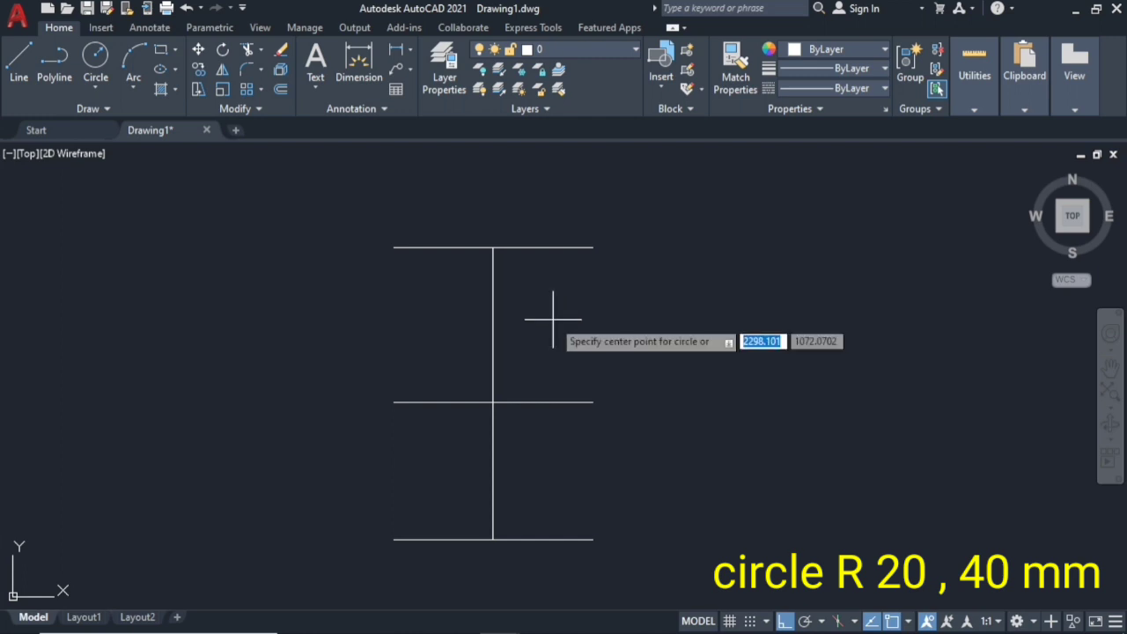
- Draw R20 and R40 concentric circles on the top intersection
left_click(494, 248)
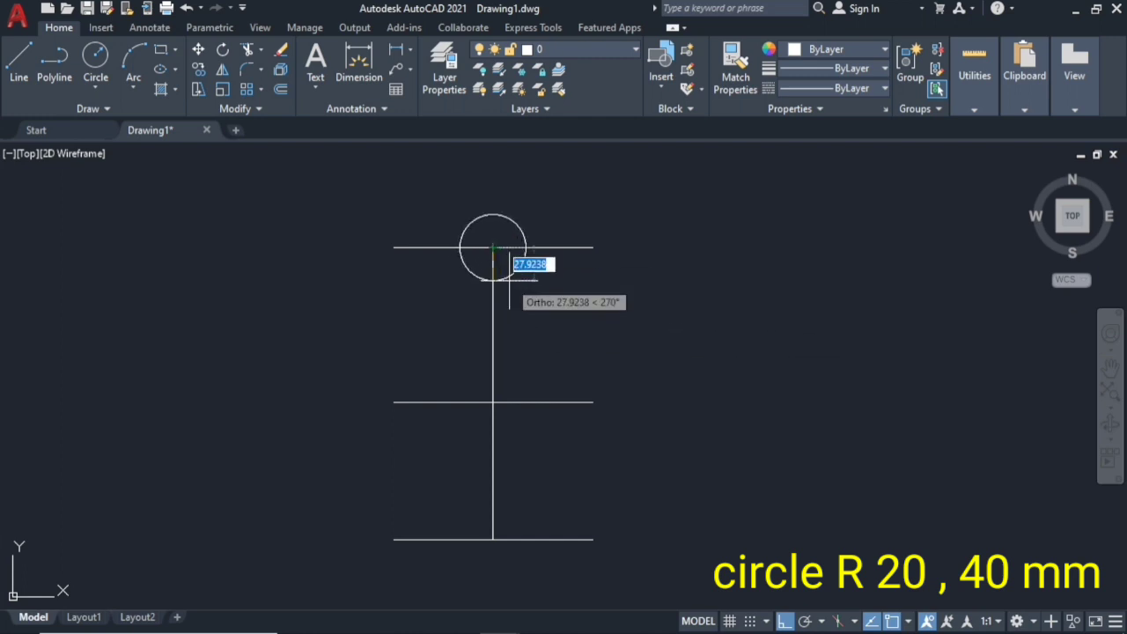
type("20")
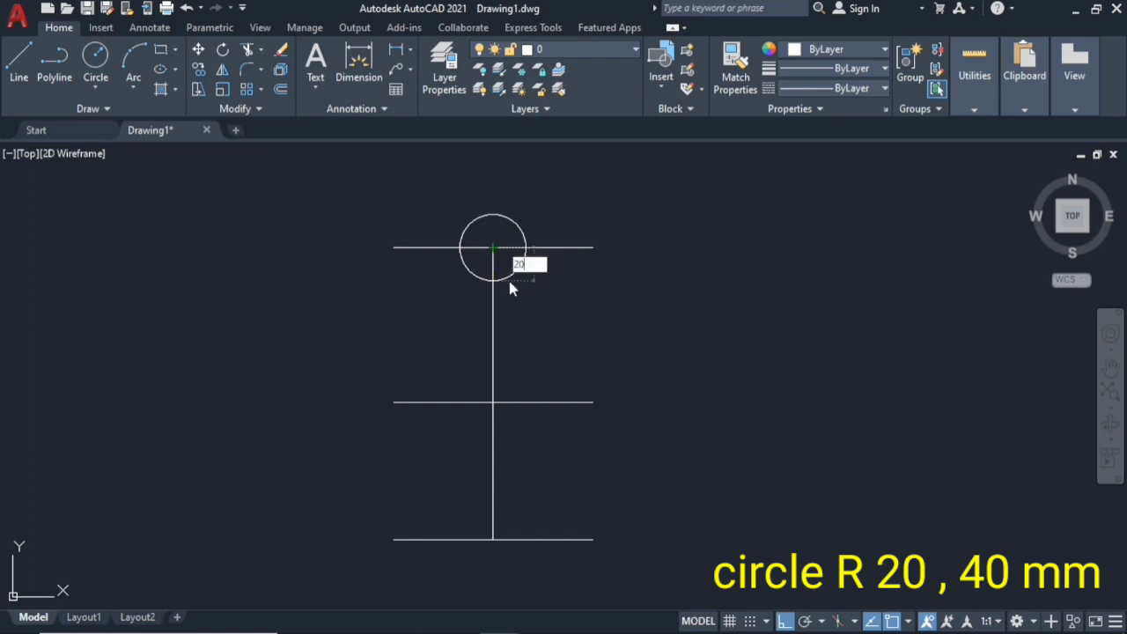
key("Return")
key("Return")
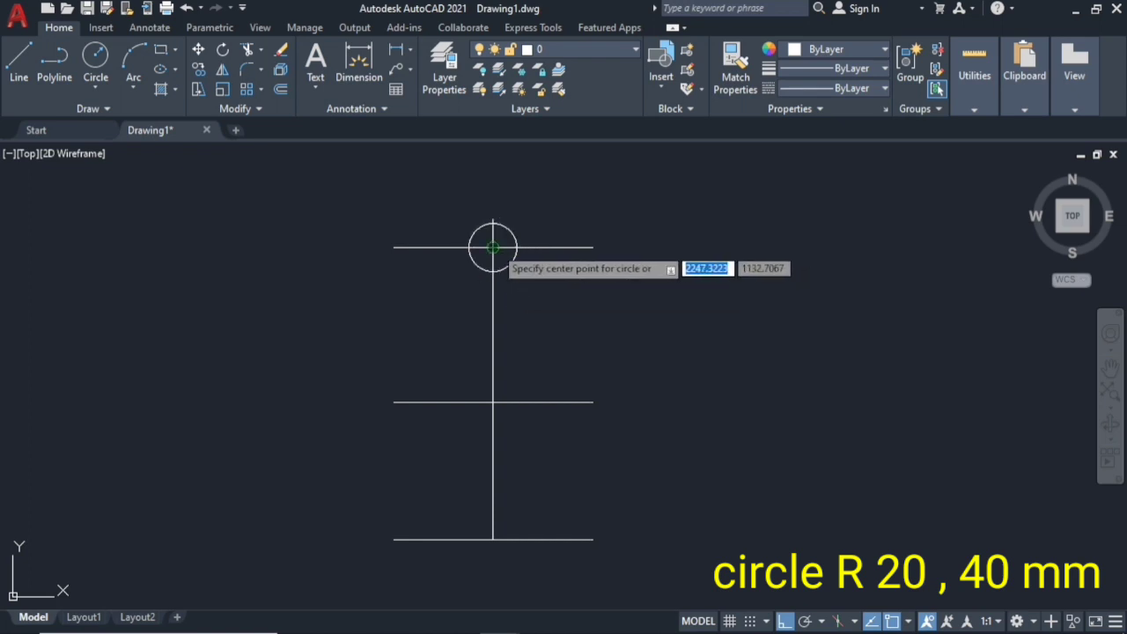
left_click(493, 247)
type("4")
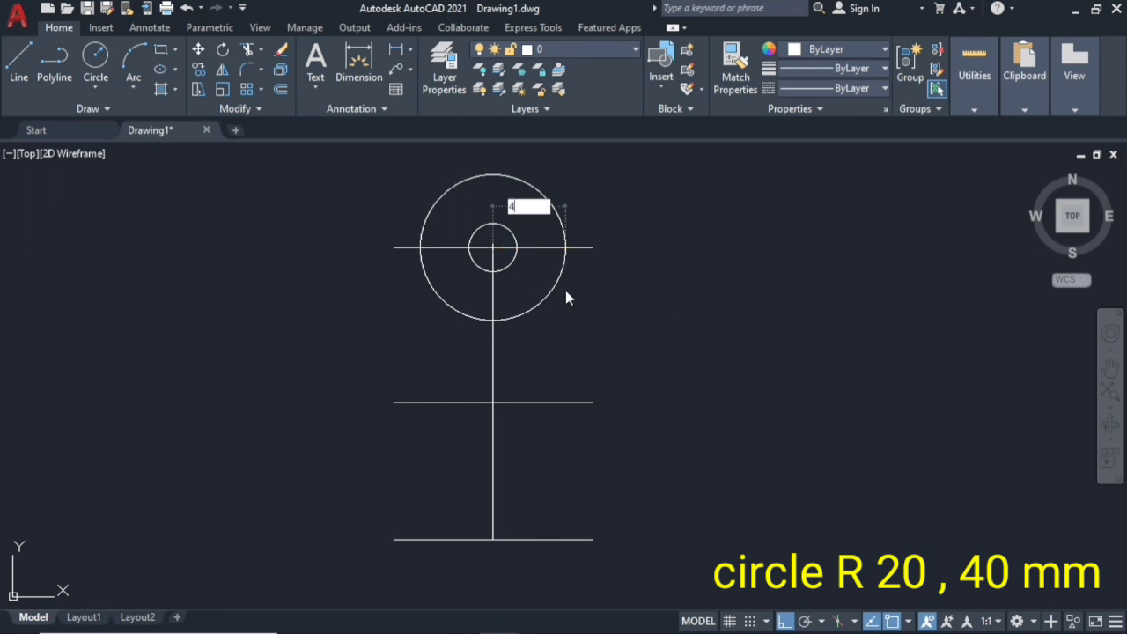
type("0")
key("Return")
key("Return")
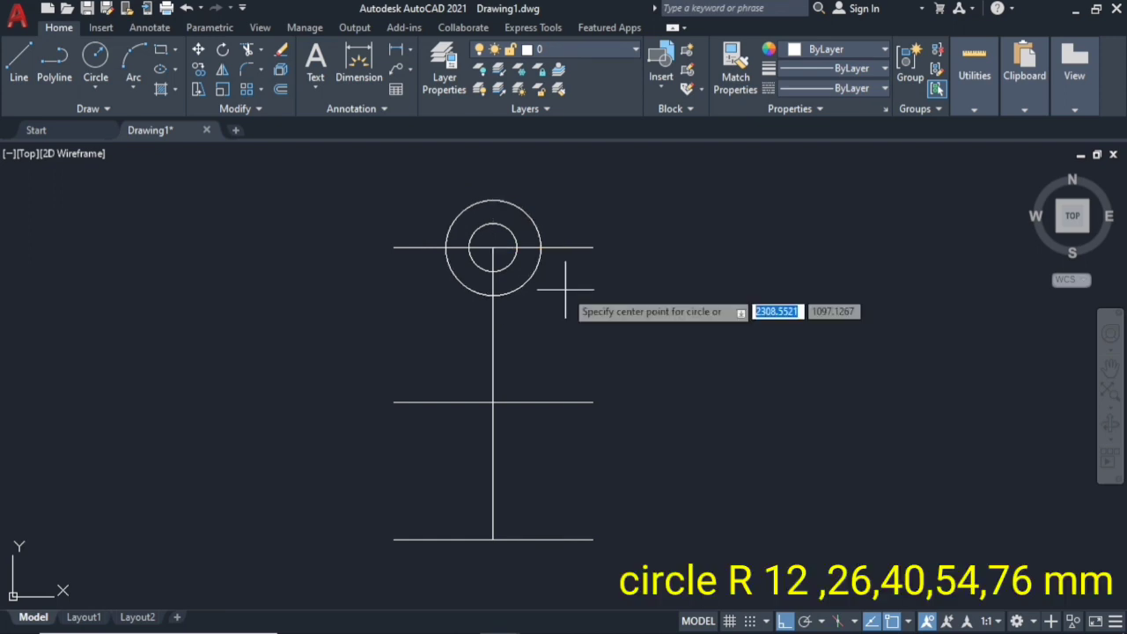
- Draw R12, R26 and R40 circles centred on the middle intersection
left_click(494, 402)
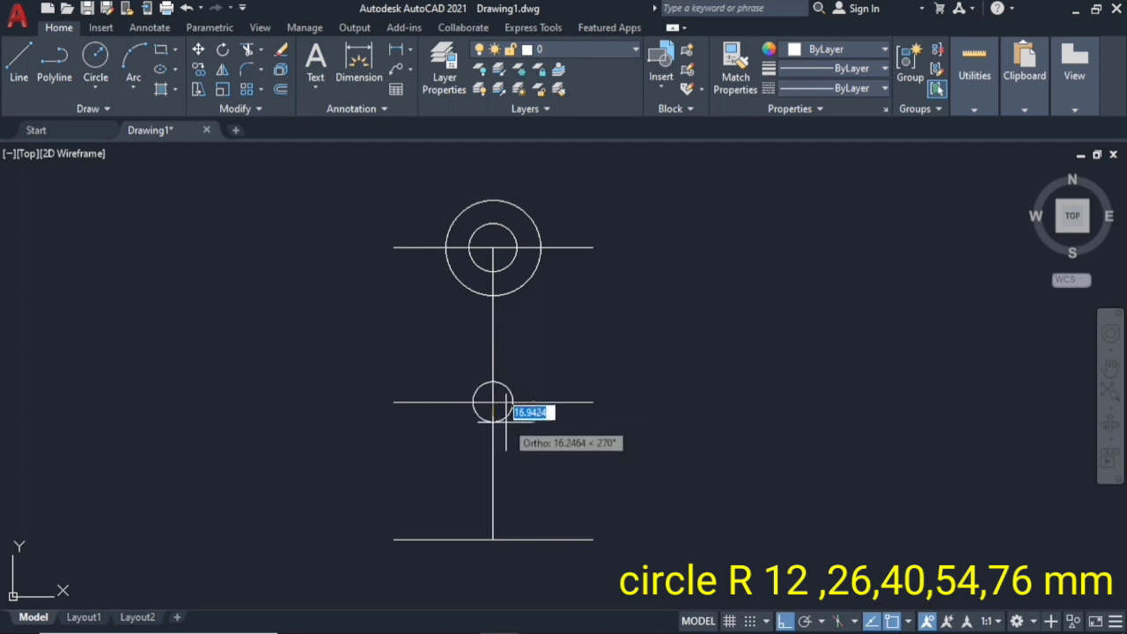
type("12")
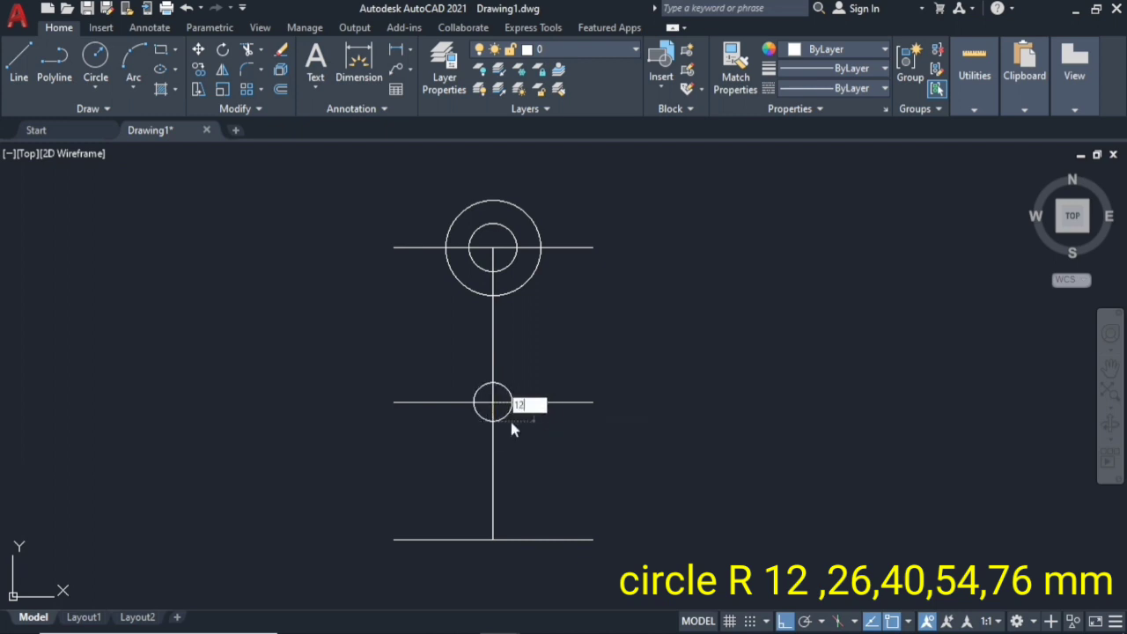
key("Return")
key("Return")
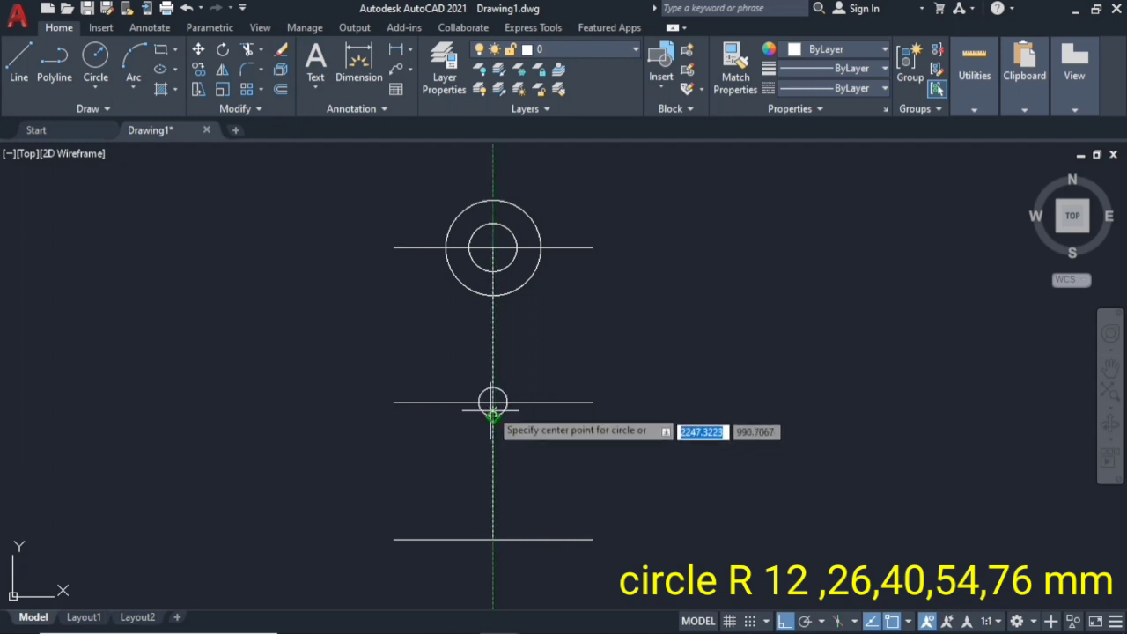
left_click(493, 403)
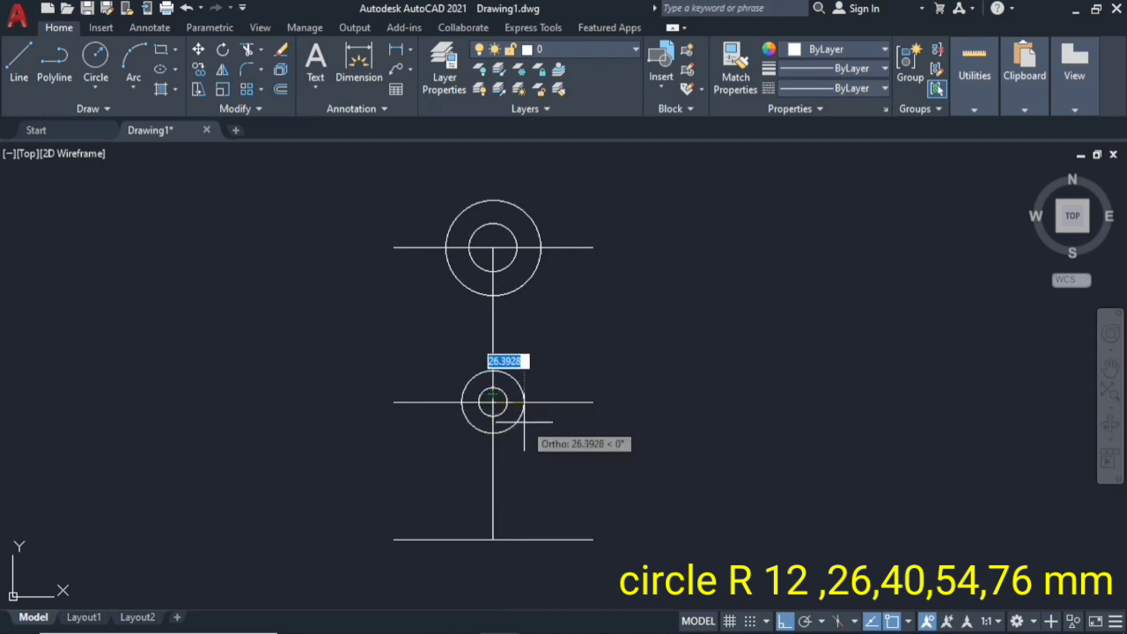
type("26")
key("Return")
key("Return")
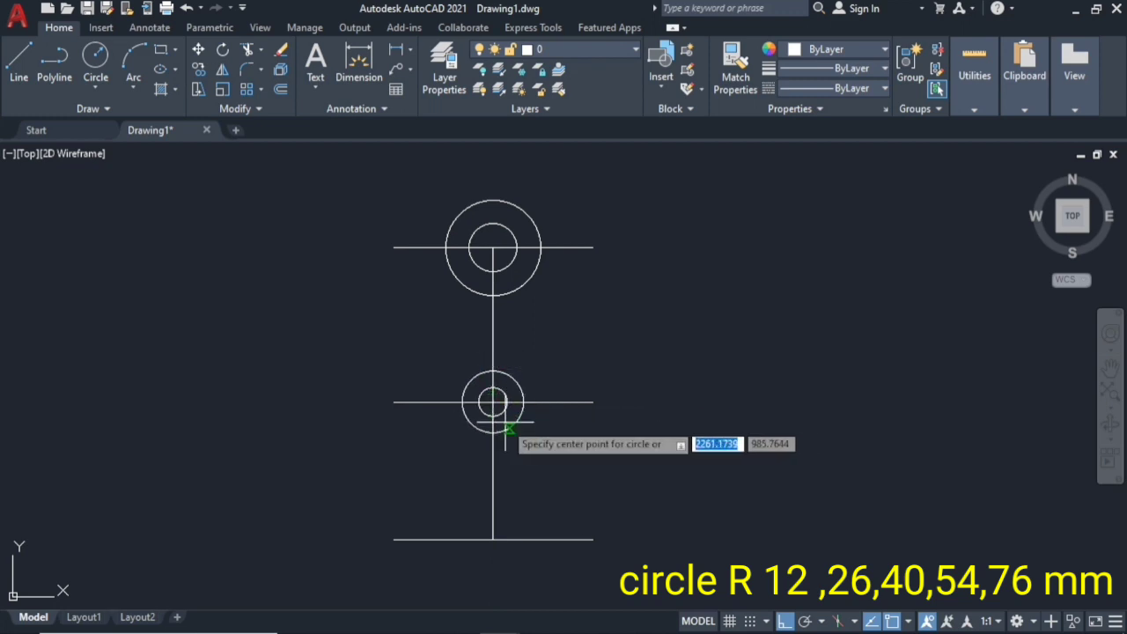
left_click(493, 402)
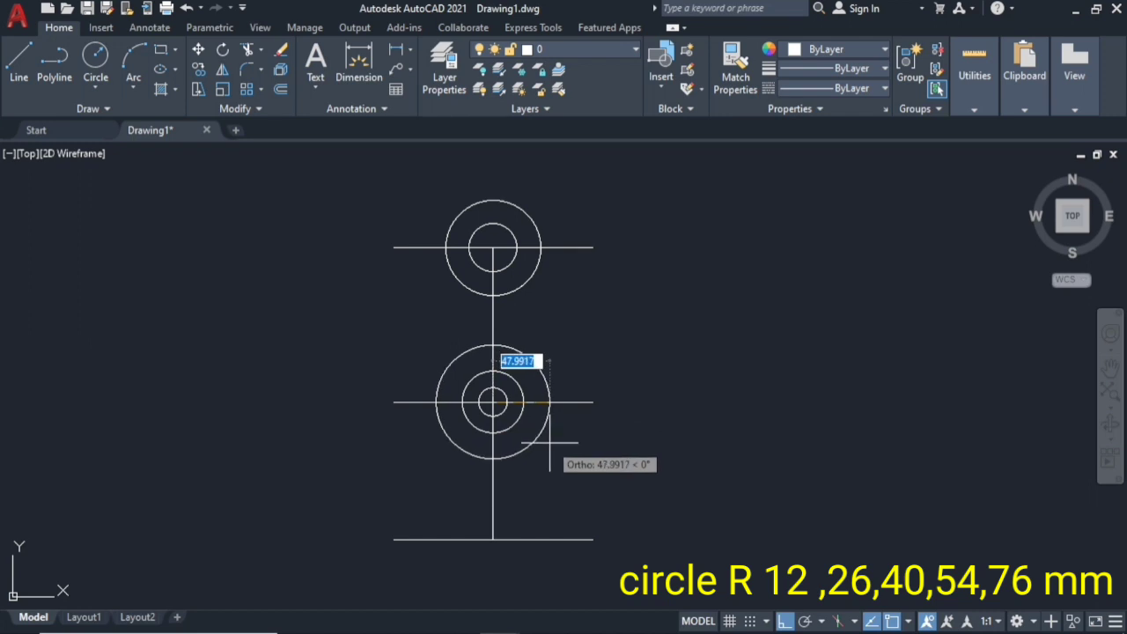
type("40")
key("Return")
key("Return")
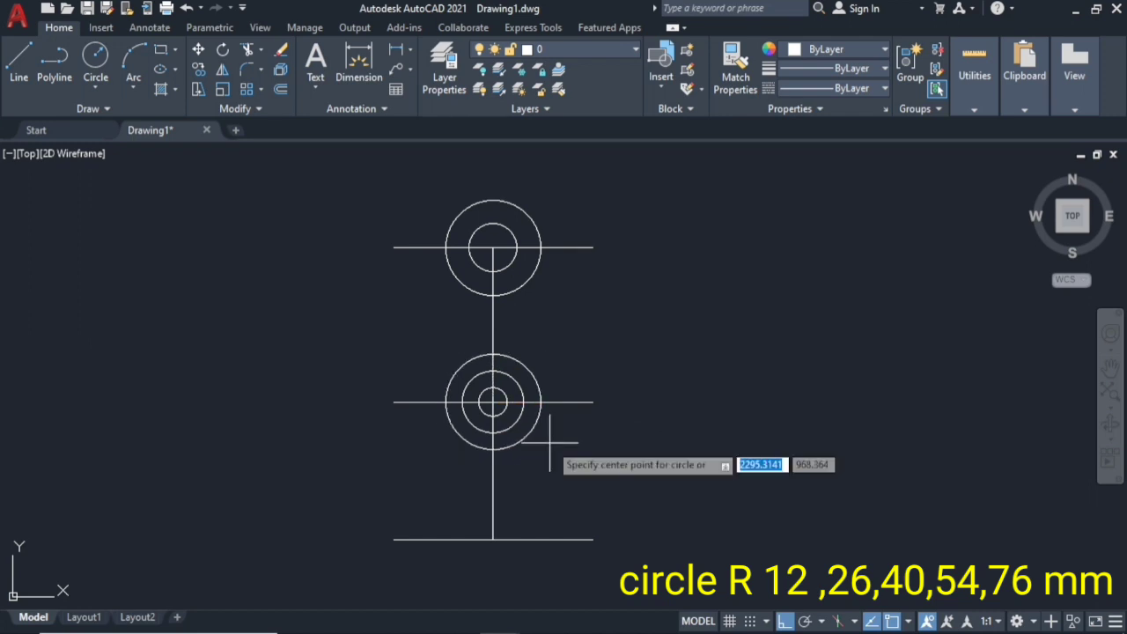
- Add R54 and R76 circles on the same middle intersection
left_click(493, 402)
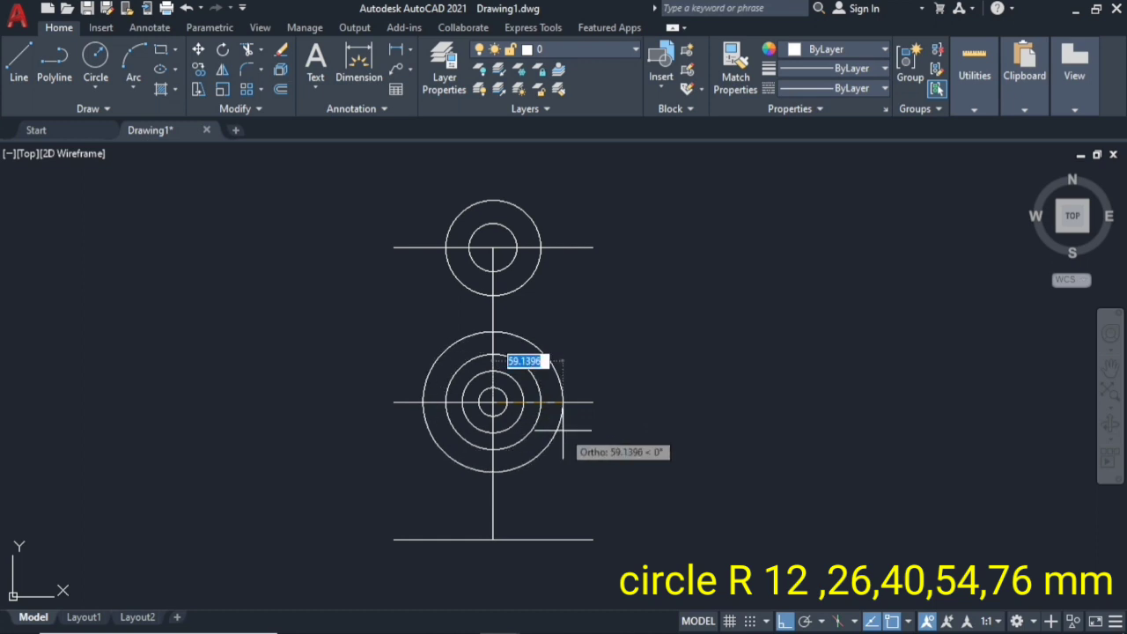
type("54")
key("Return")
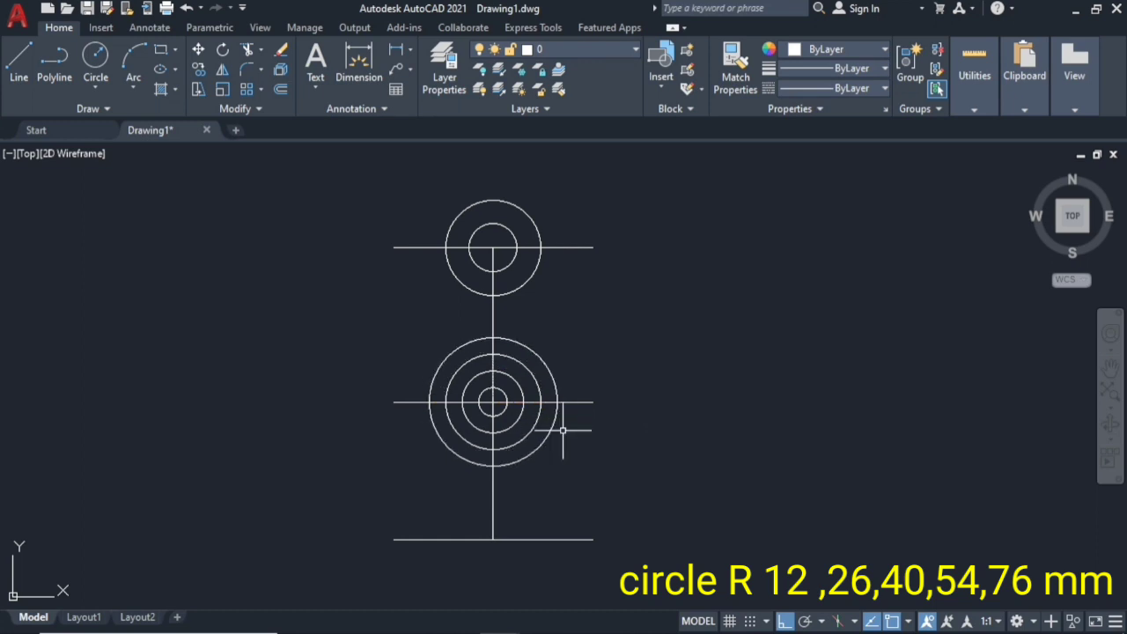
key("Return")
left_click(493, 403)
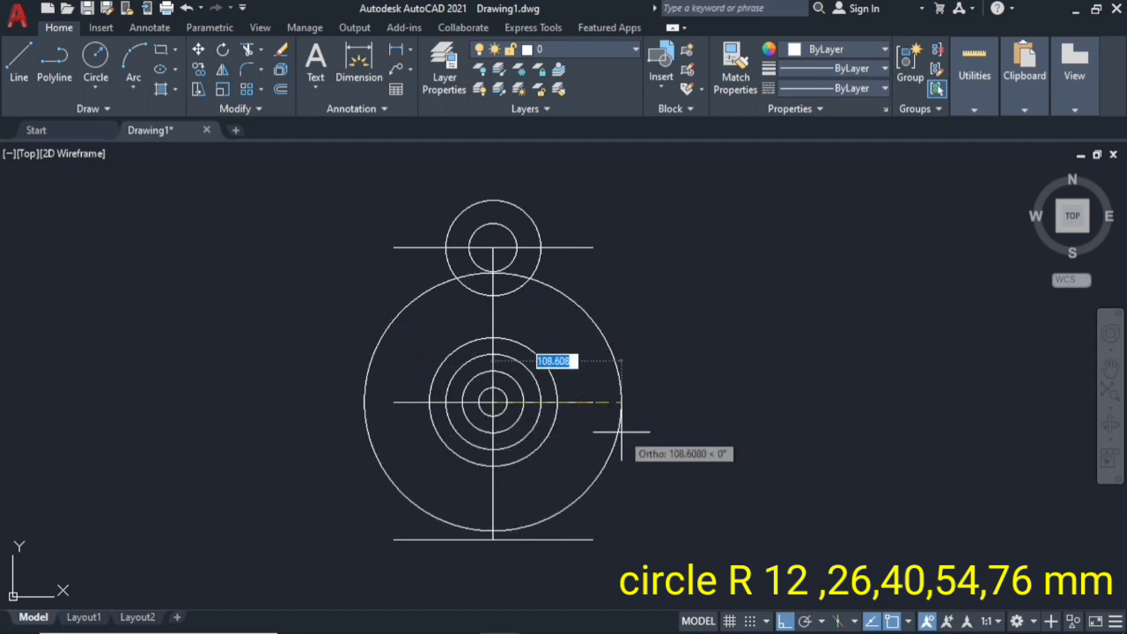
type("76")
key("Return")
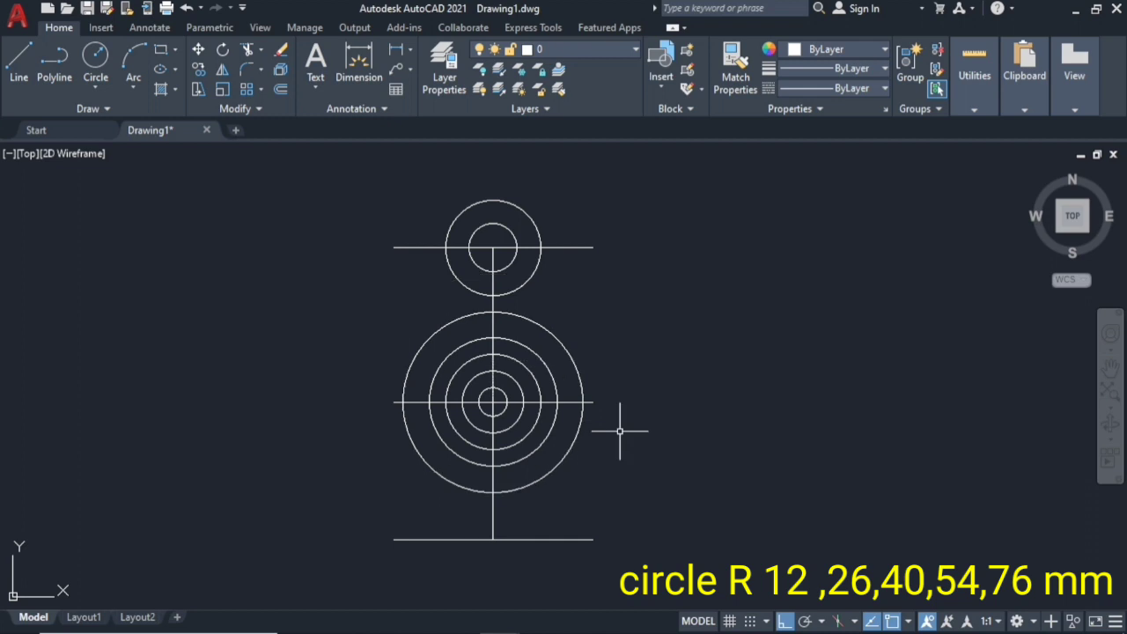
- Offset the bottom line 52 mm upward
type("o")
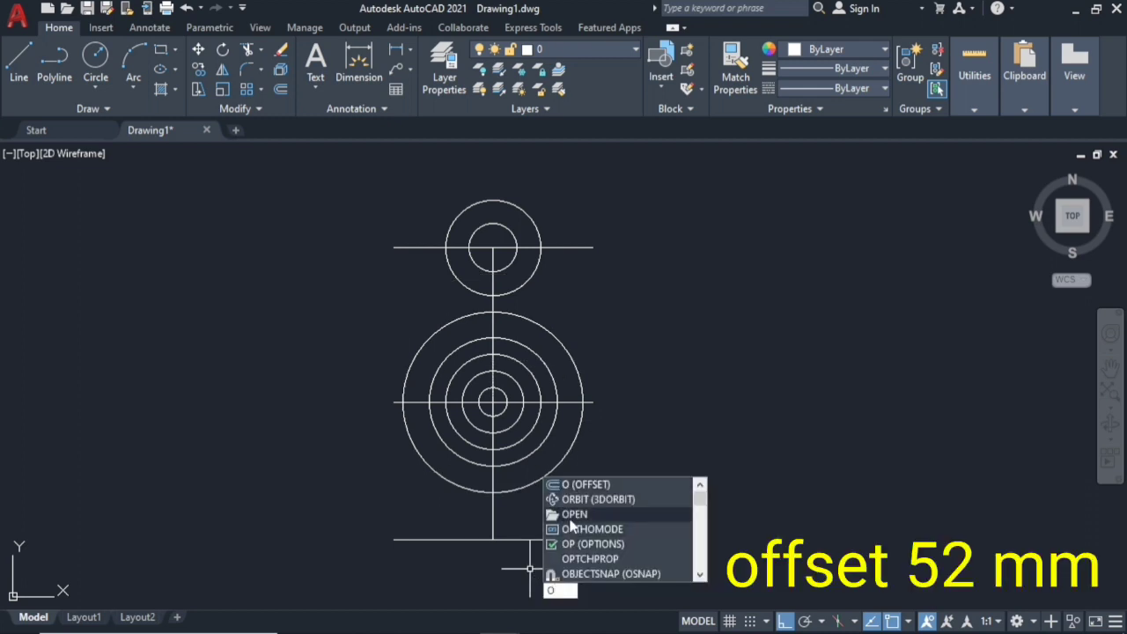
key("Return")
type("52")
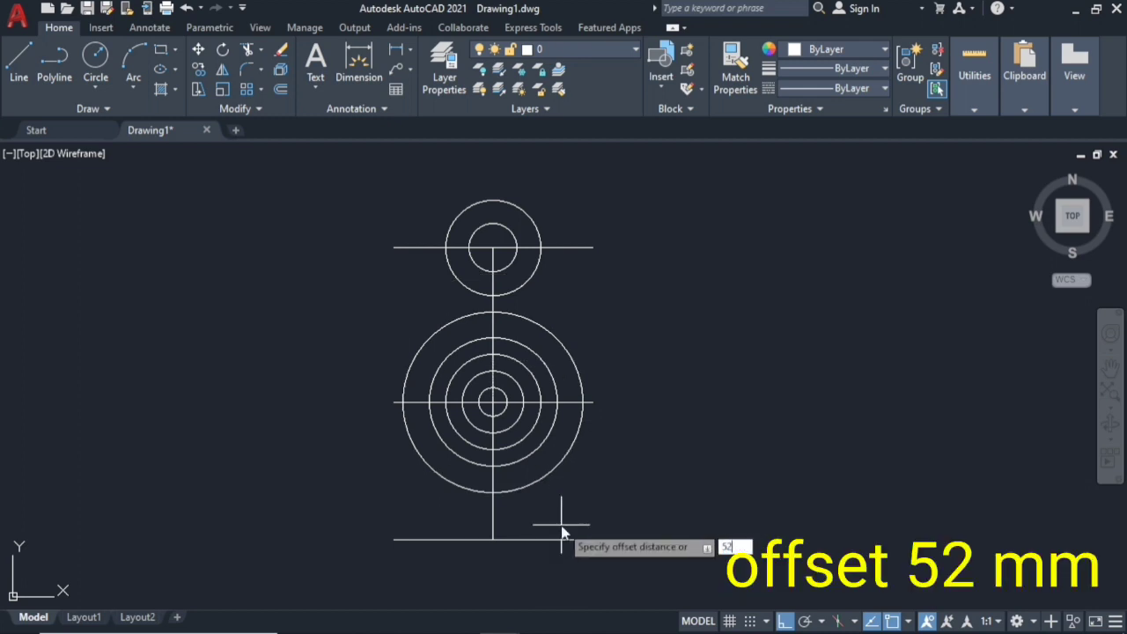
key("Return")
left_click(561, 539)
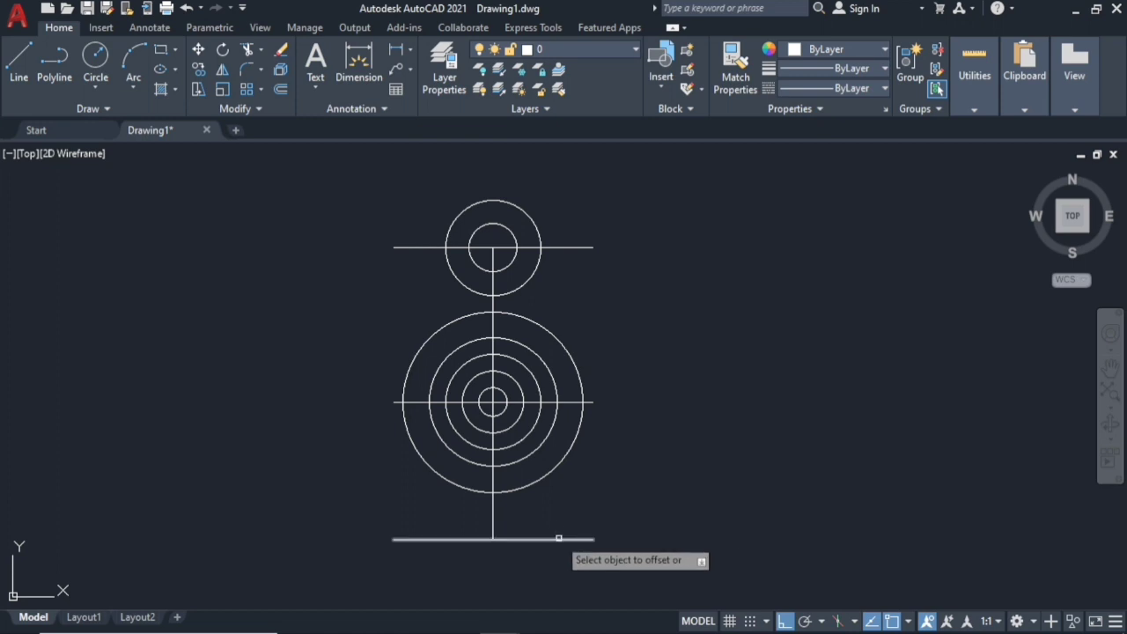
left_click(564, 485)
type("c")
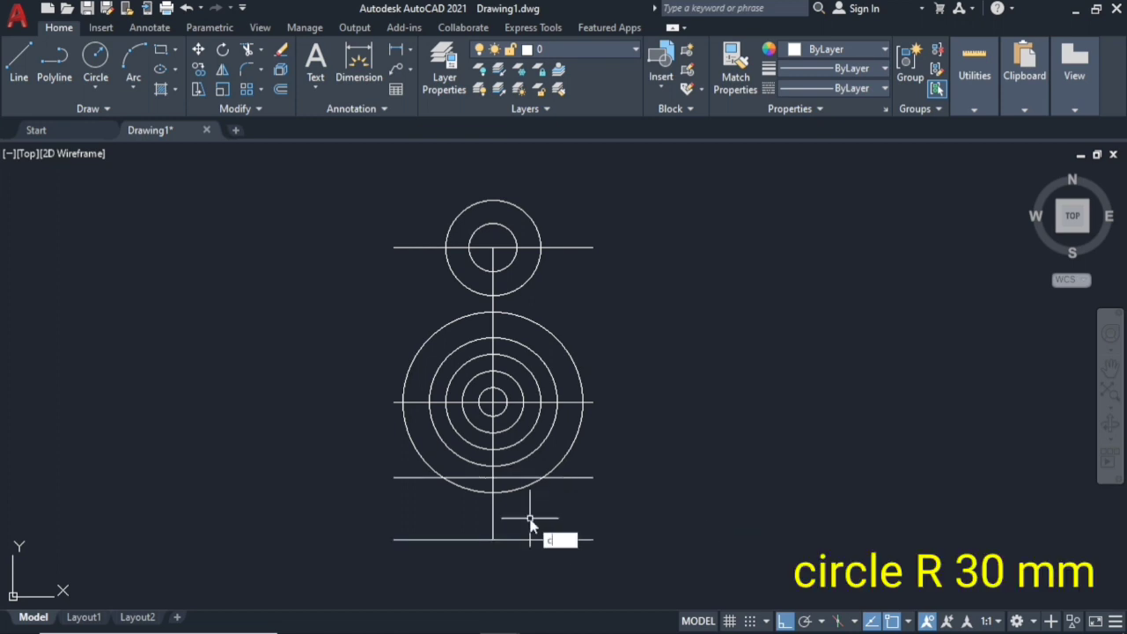
- Draw an R30 circle where the new line crosses the vertical centre line
key("Return")
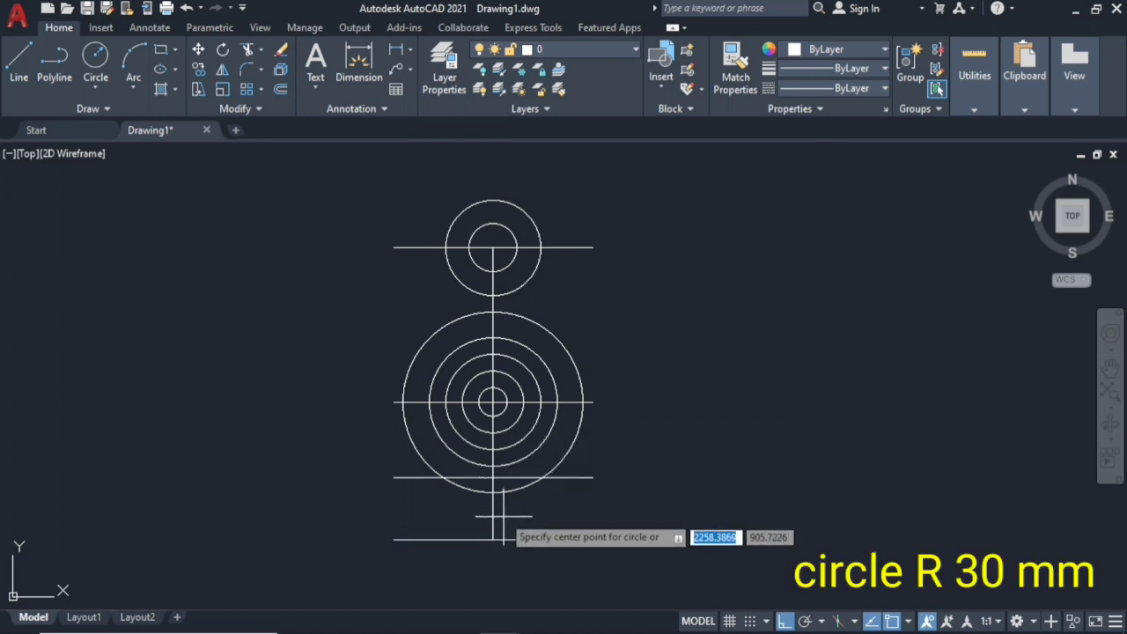
left_click(493, 478)
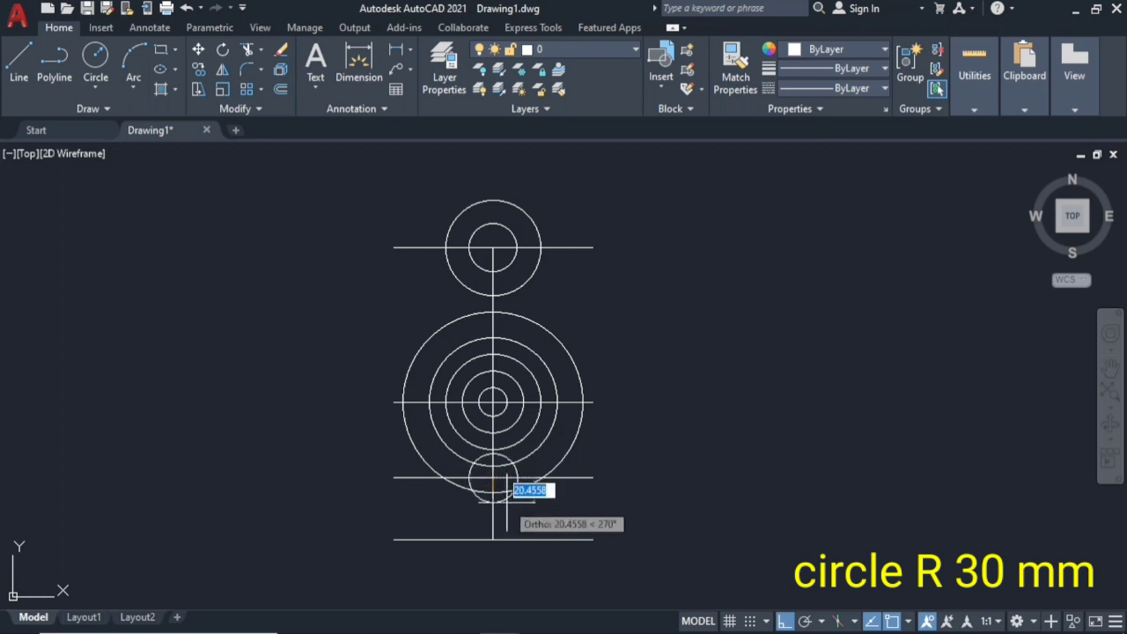
type("30")
key("Return")
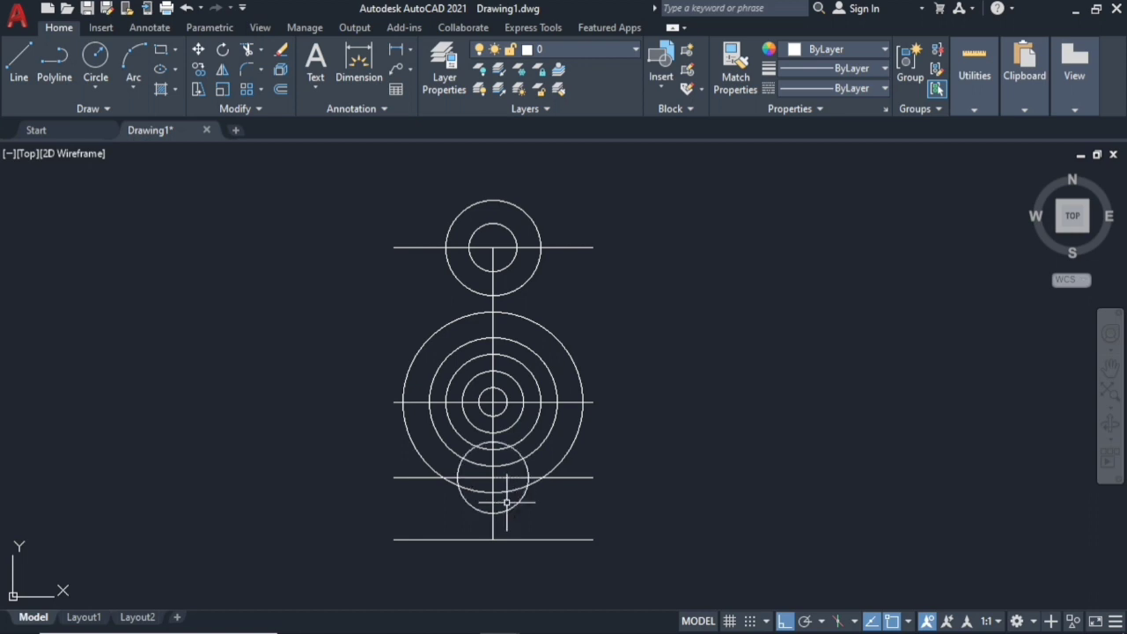
key("Return")
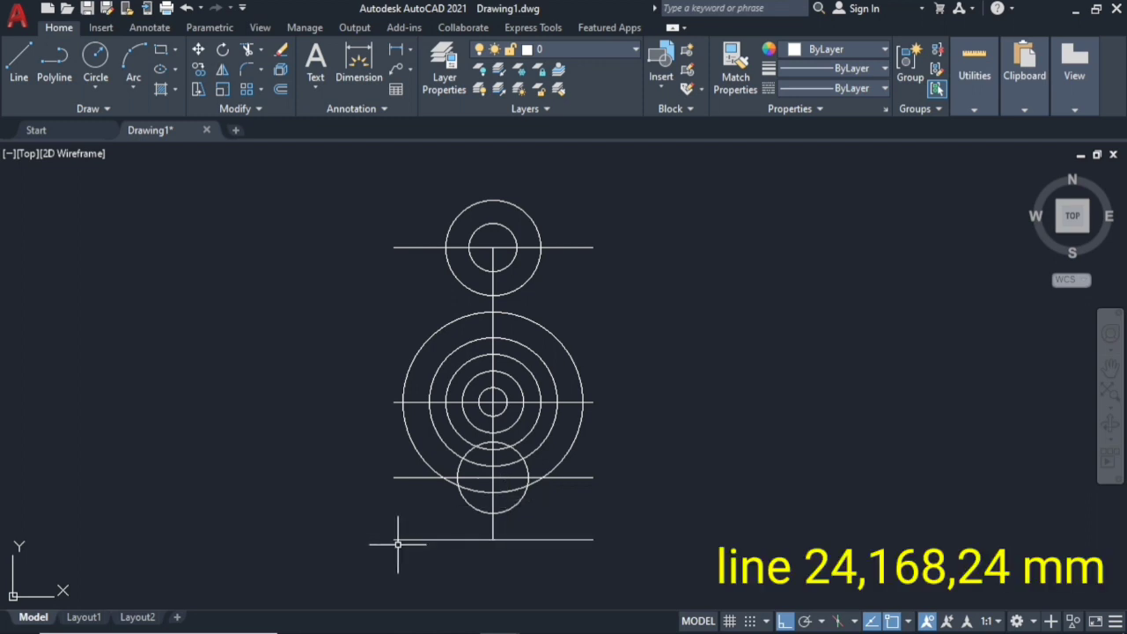
- Draw the 168 × 24 mm base rectangle from the bottom line's left end
type("L")
key("Return")
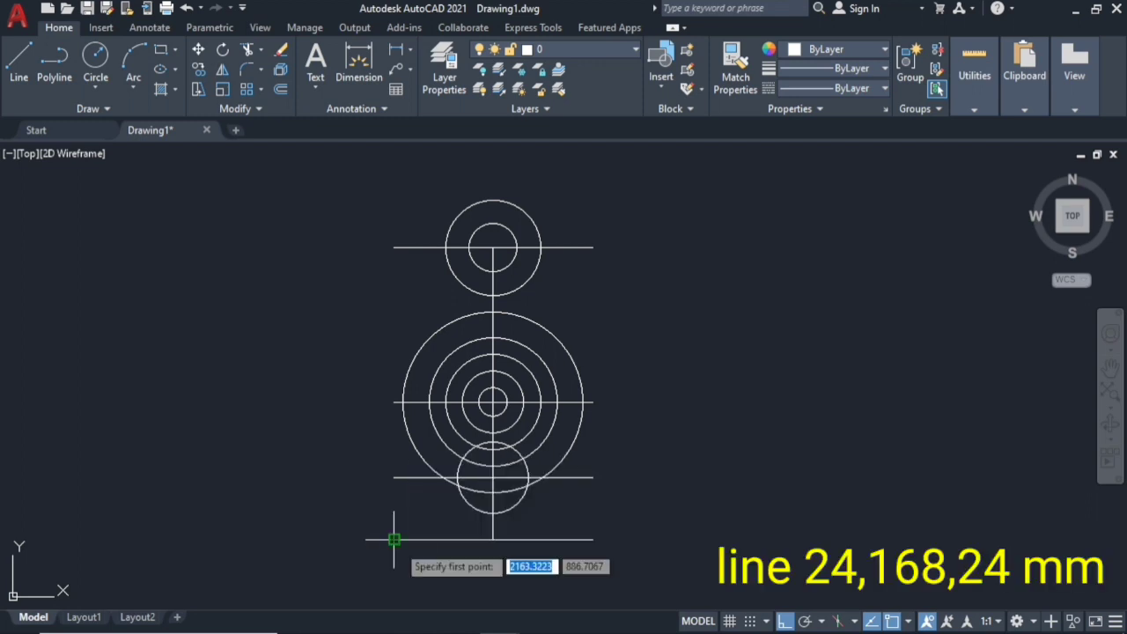
left_click(394, 539)
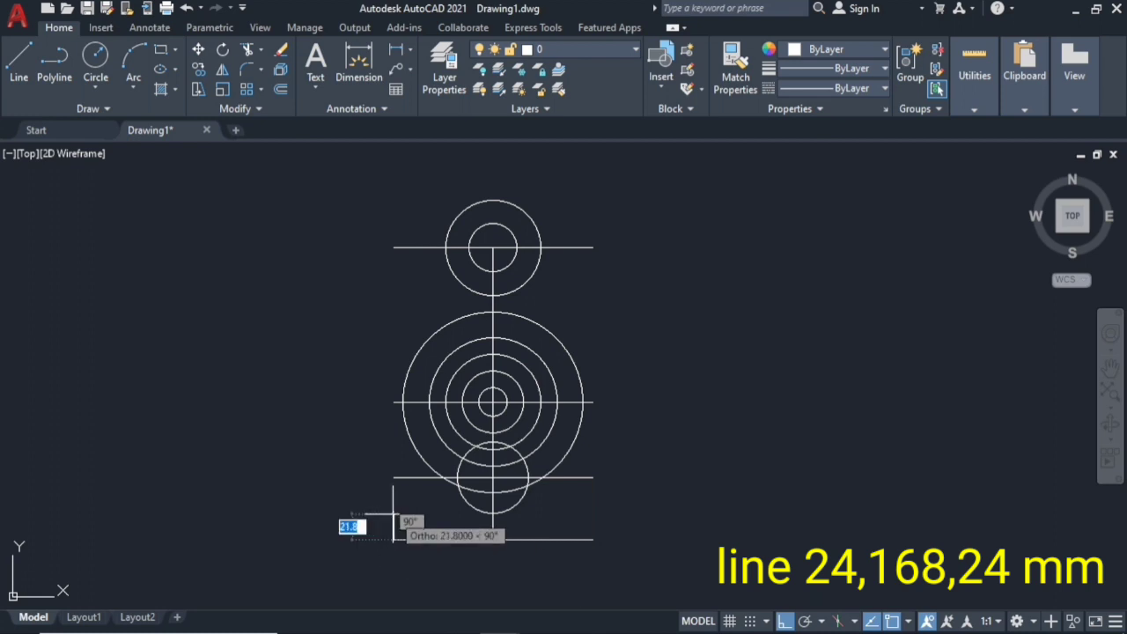
type("24")
key("Return")
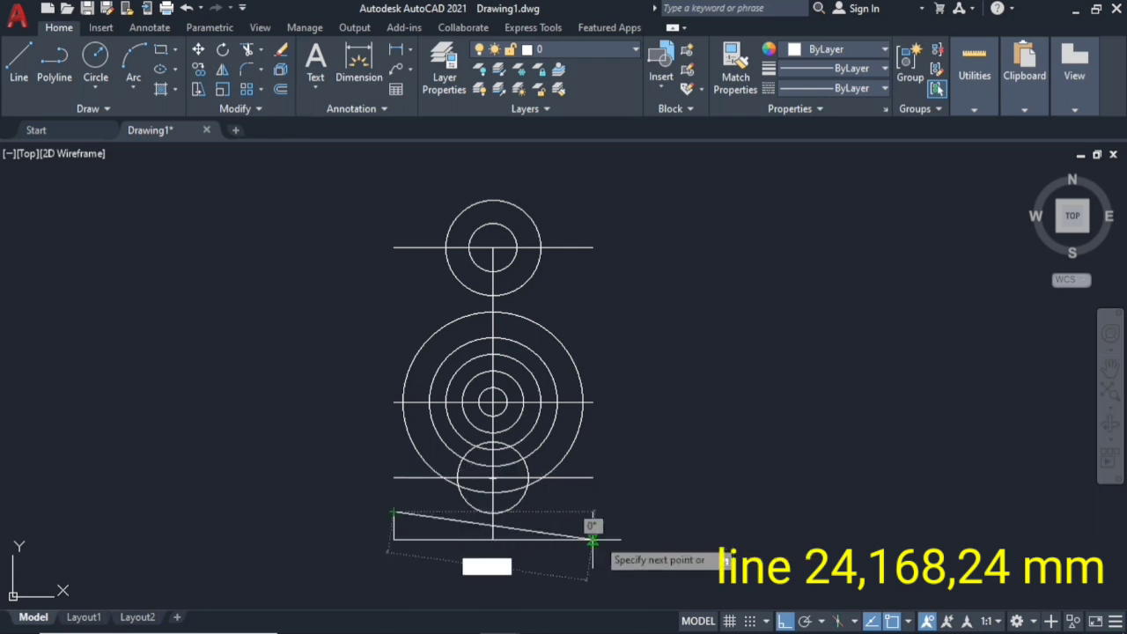
key("Return")
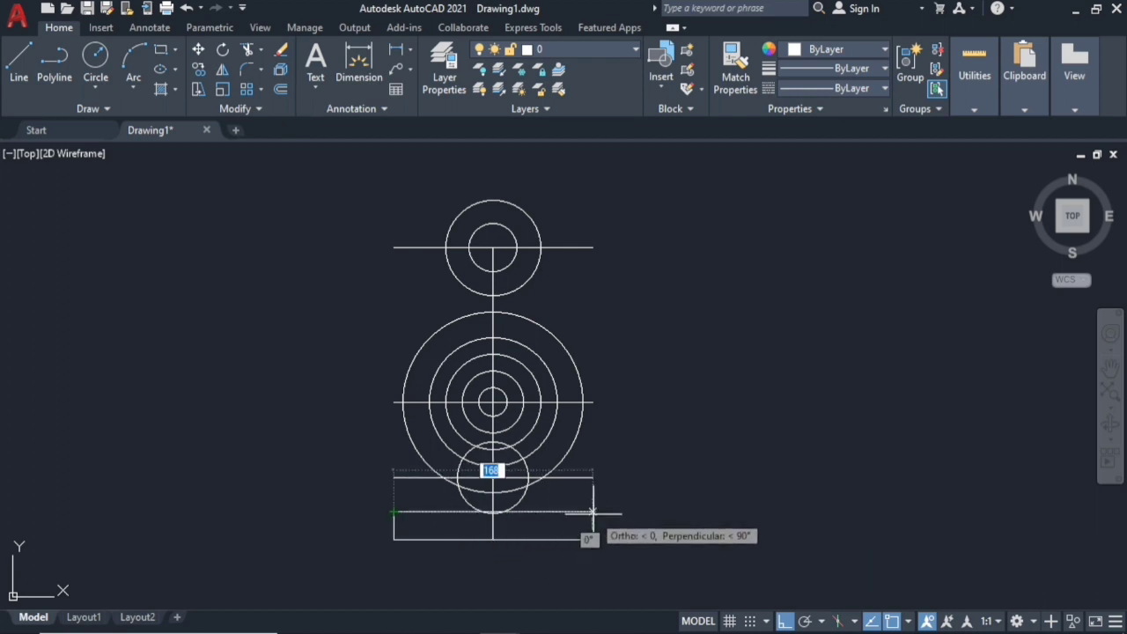
left_click(593, 512)
key("Return")
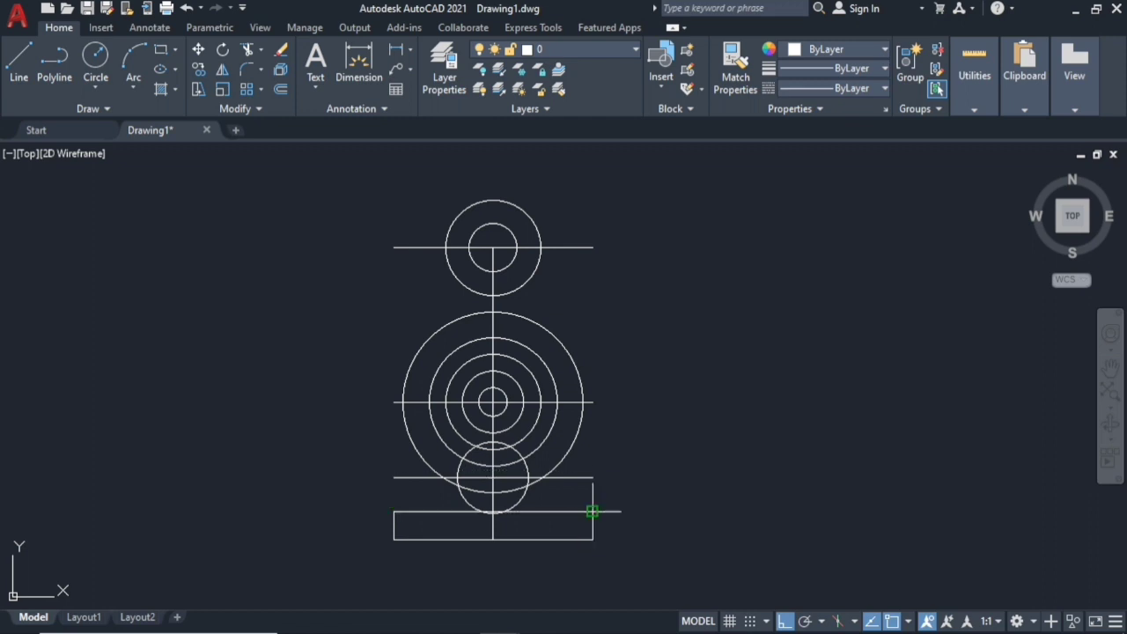
key("Return")
left_click(593, 512)
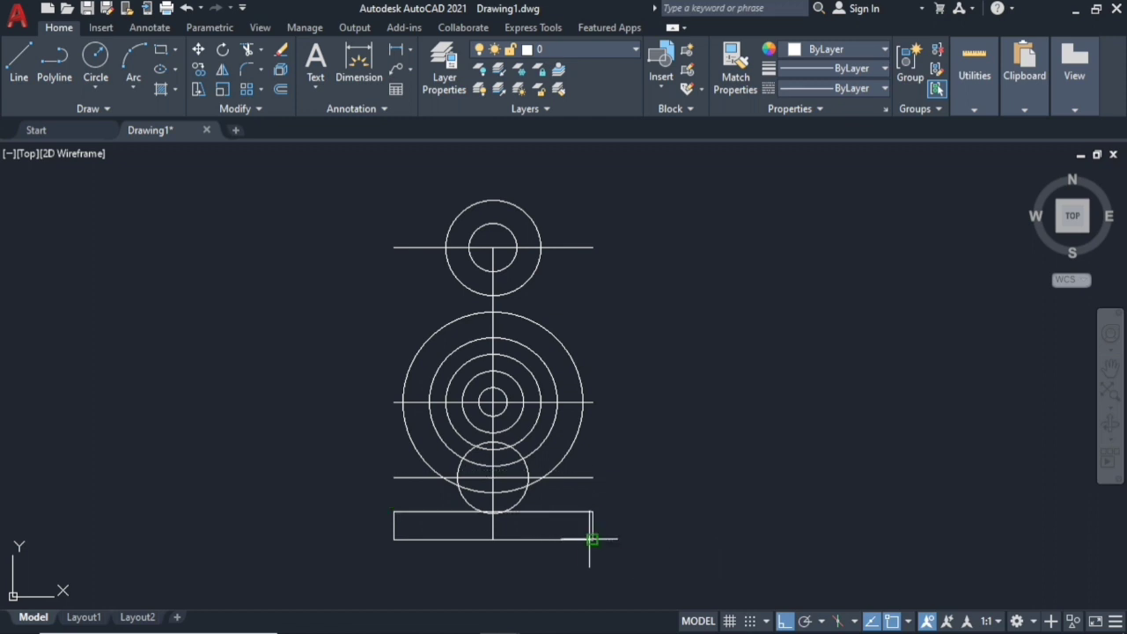
right_click(593, 539)
left_click(631, 342)
middle_click_drag(476, 543, 482, 574)
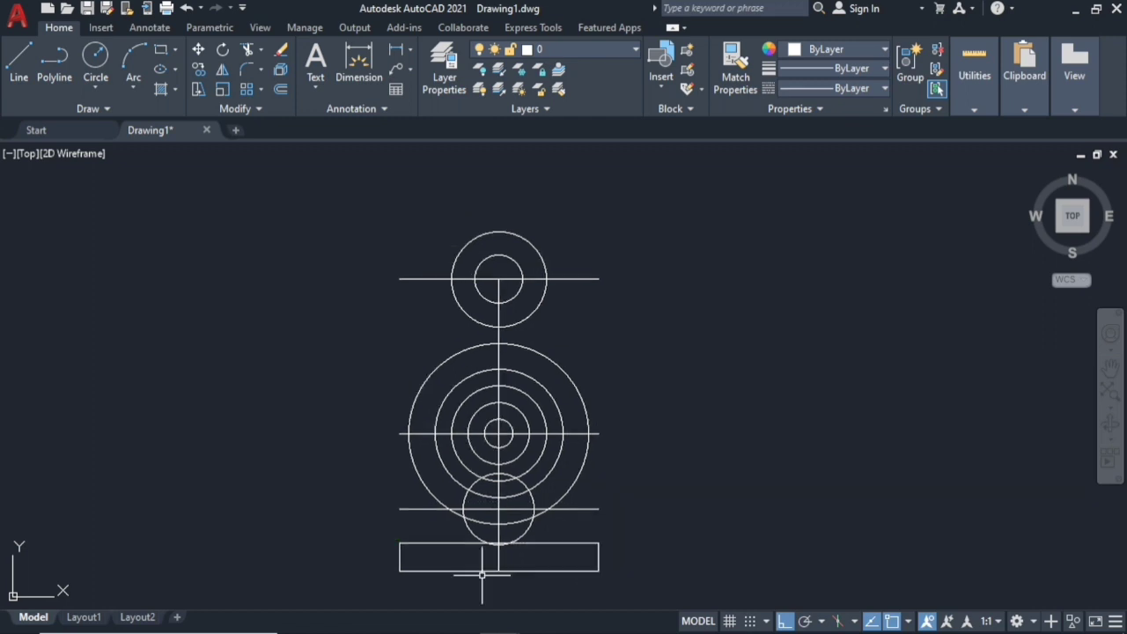
- Offset the vertical centre line 50 mm to the right and to the left
type("o")
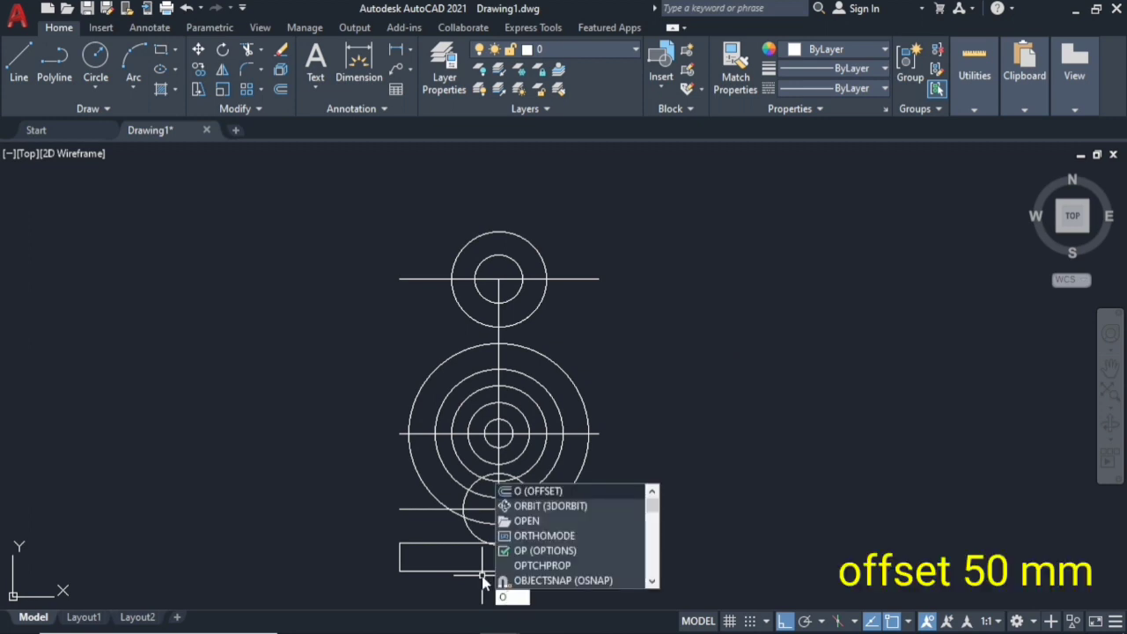
key("Return")
type("50")
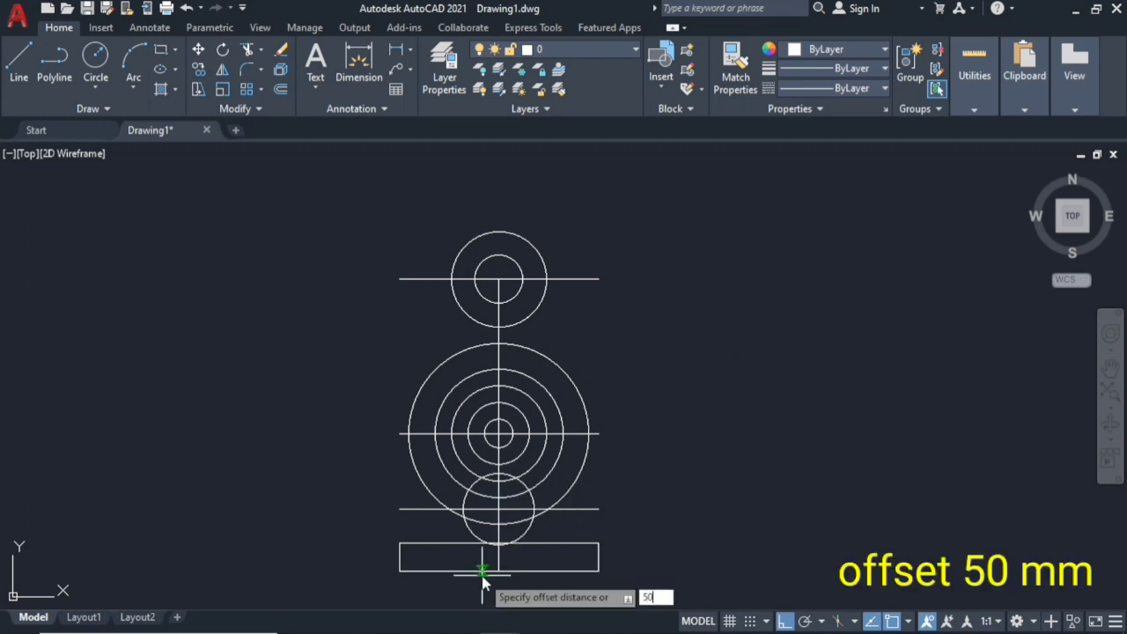
key("Return")
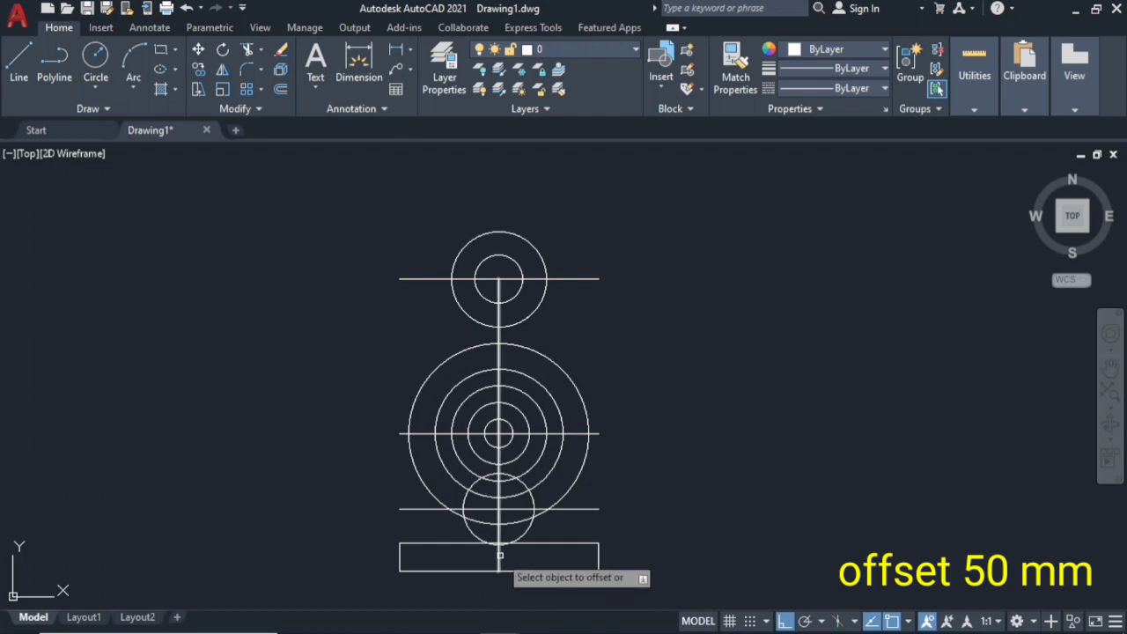
left_click(496, 564)
left_click(587, 552)
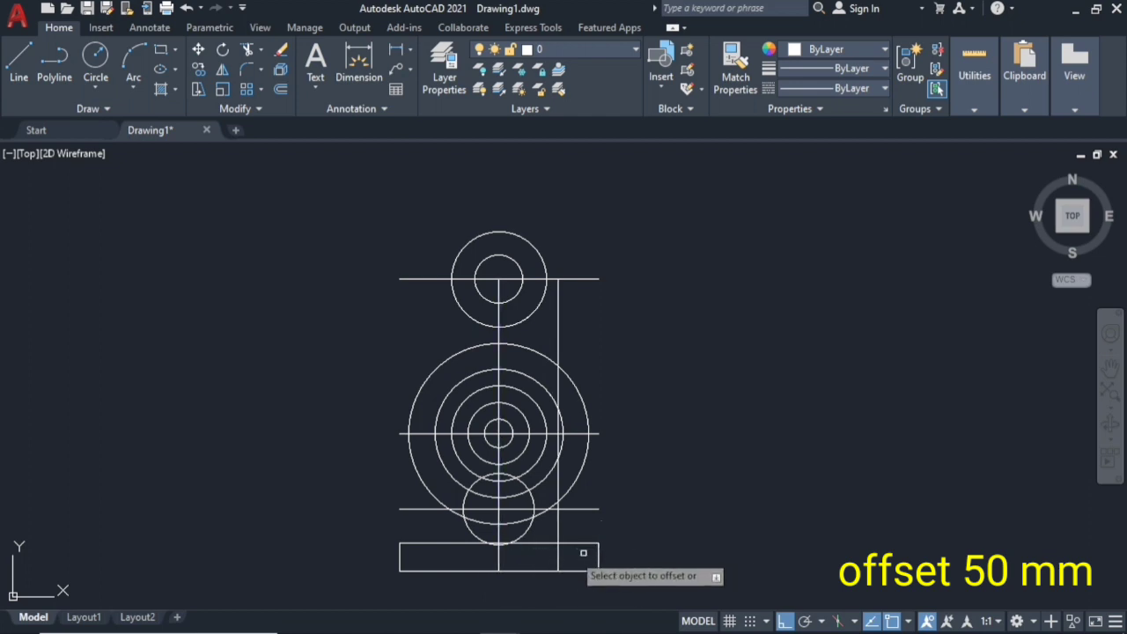
left_click(499, 560)
left_click(446, 558)
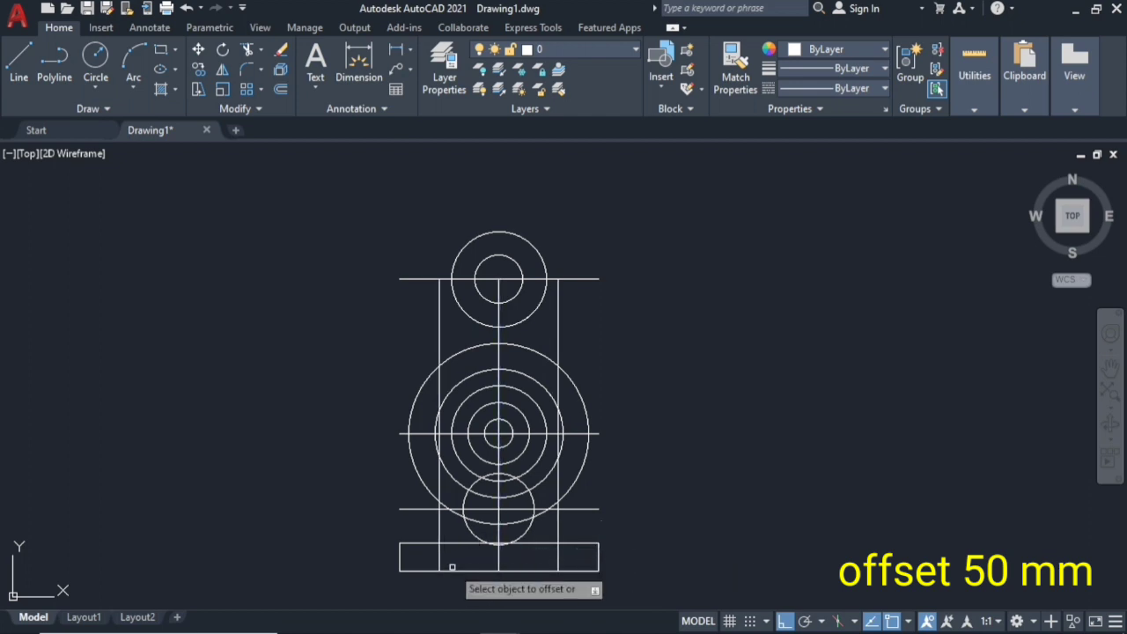
key("Escape")
- Fillet the left and right side lines into the R76 circle with a 5 mm radius
type("f")
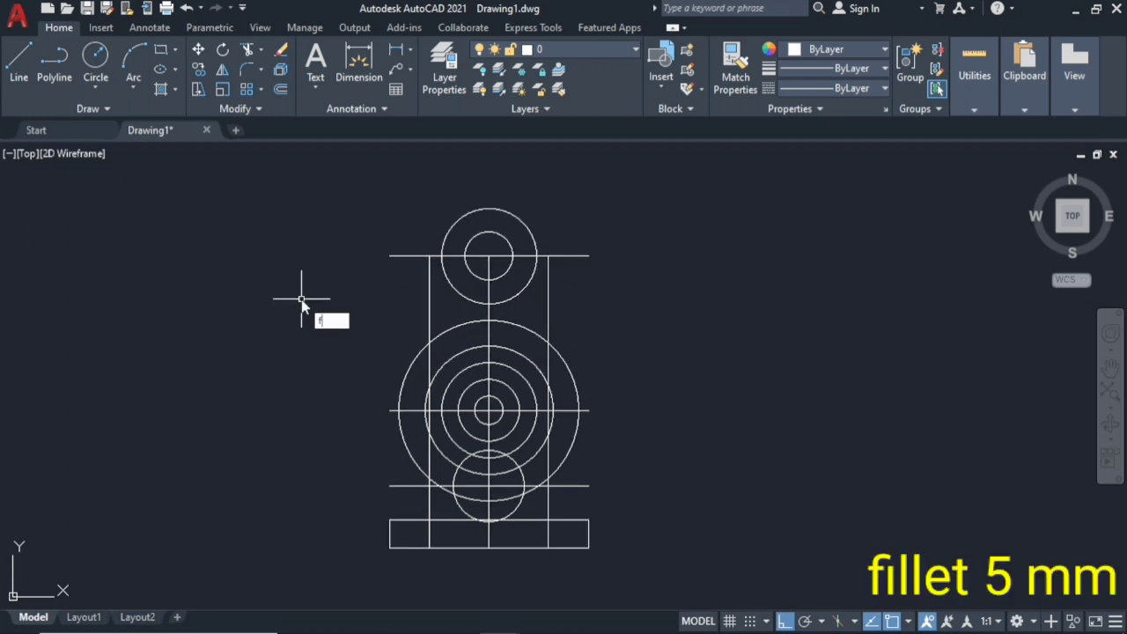
left_click(341, 338)
right_click(338, 337)
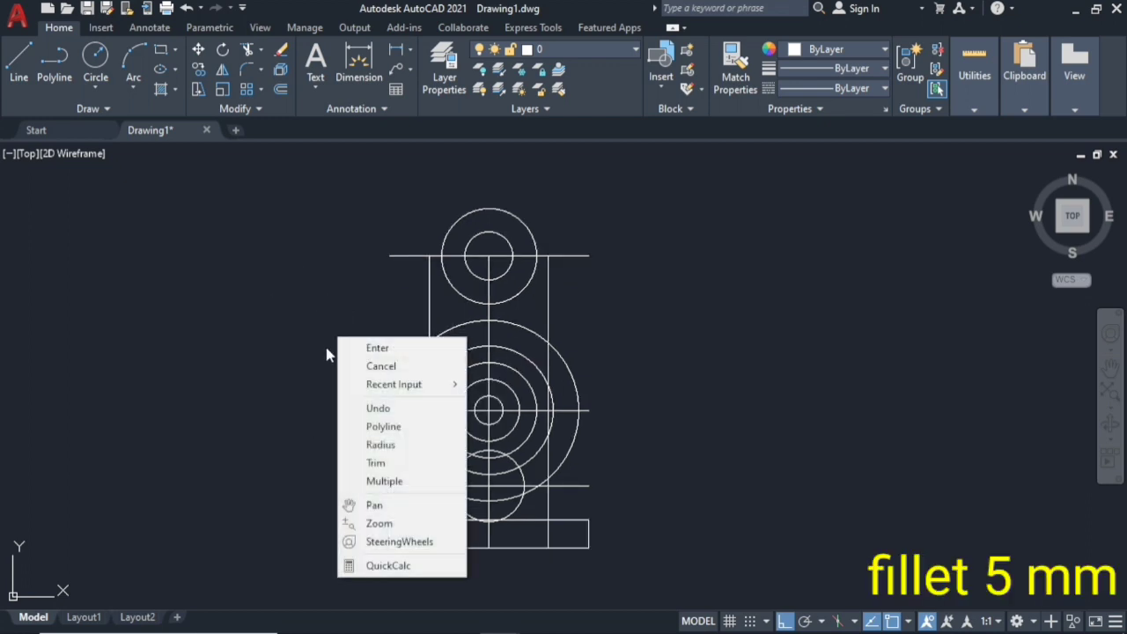
left_click(372, 447)
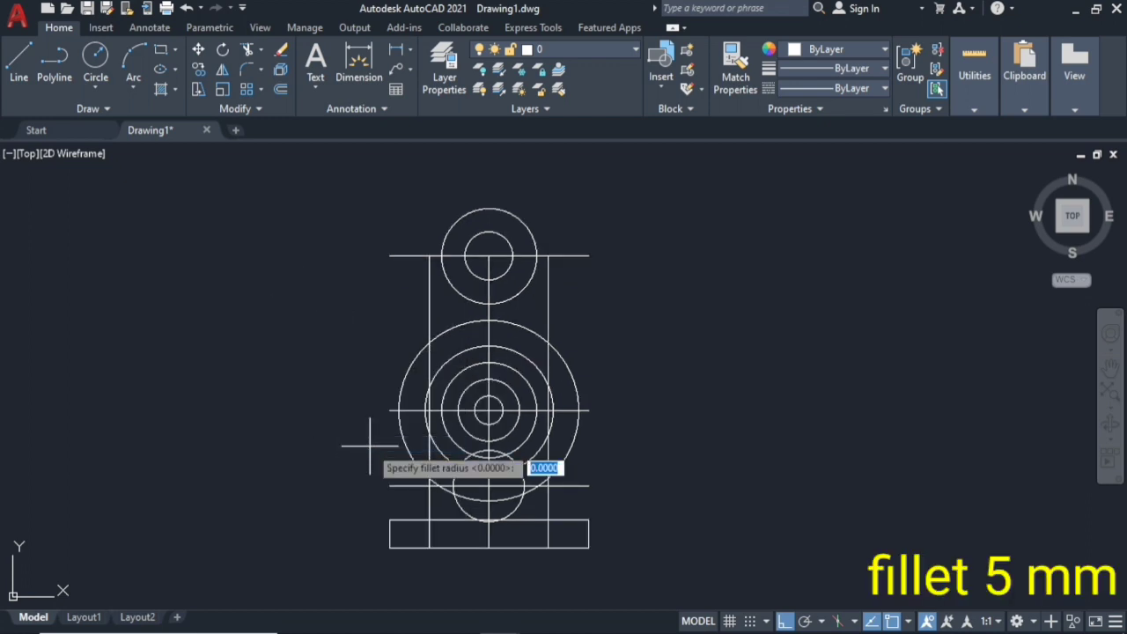
key("Return")
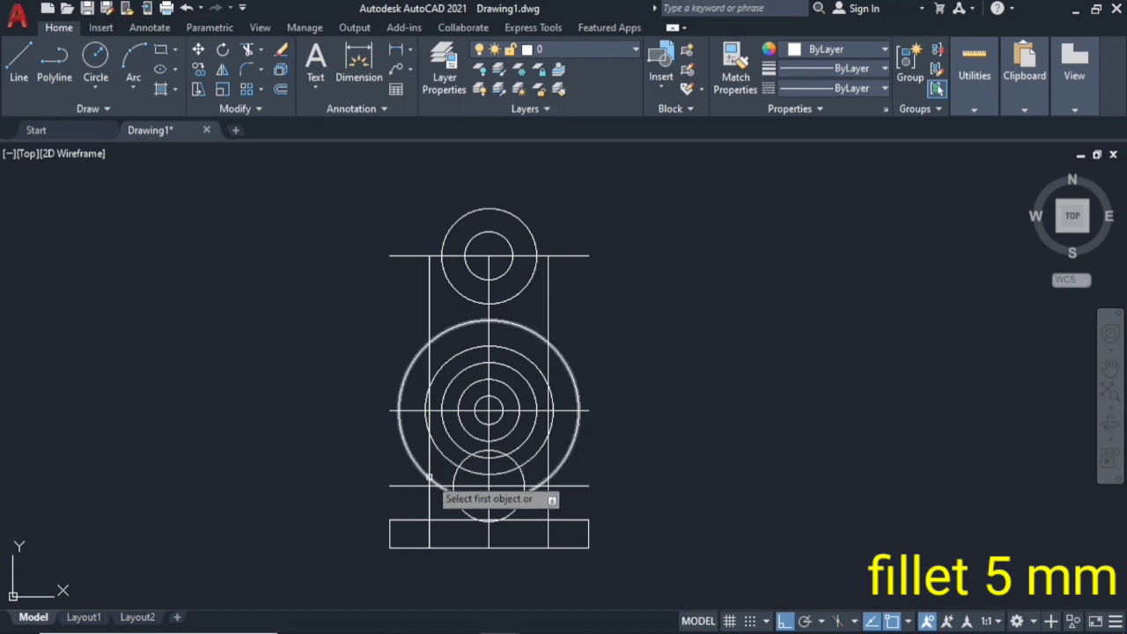
left_click(421, 476)
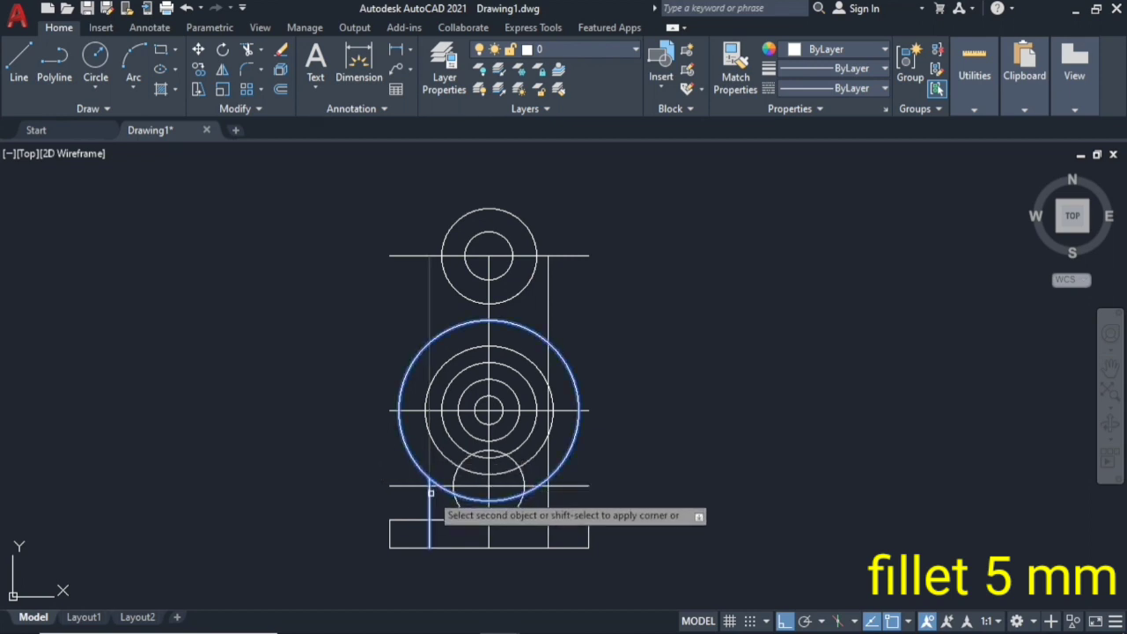
scroll(436, 484, "up", 6)
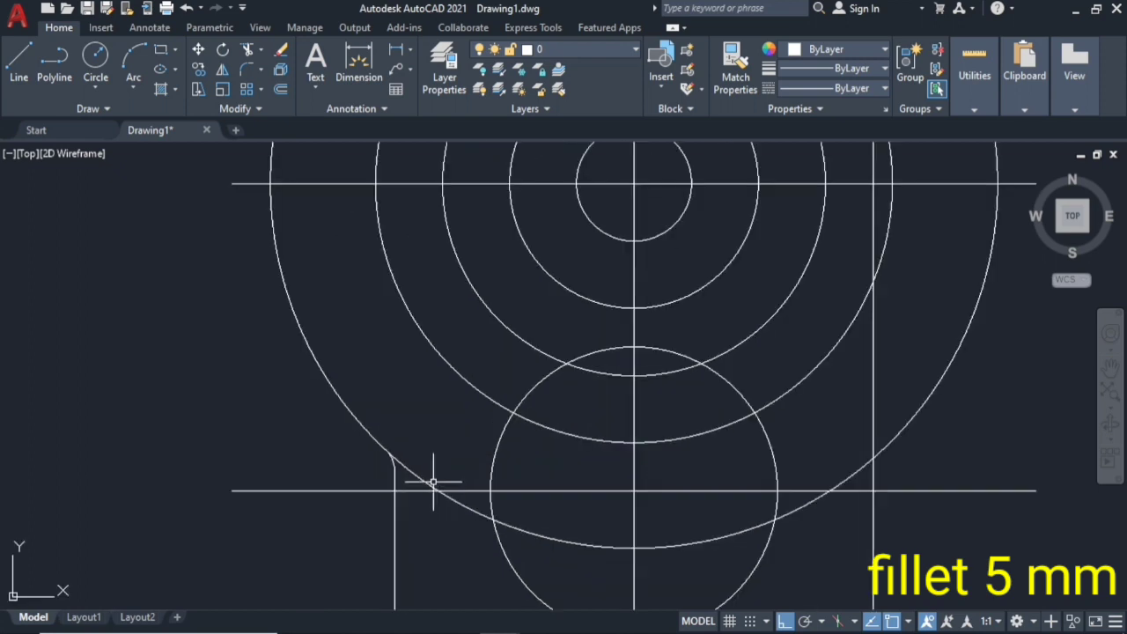
scroll(757, 492, "down", 2)
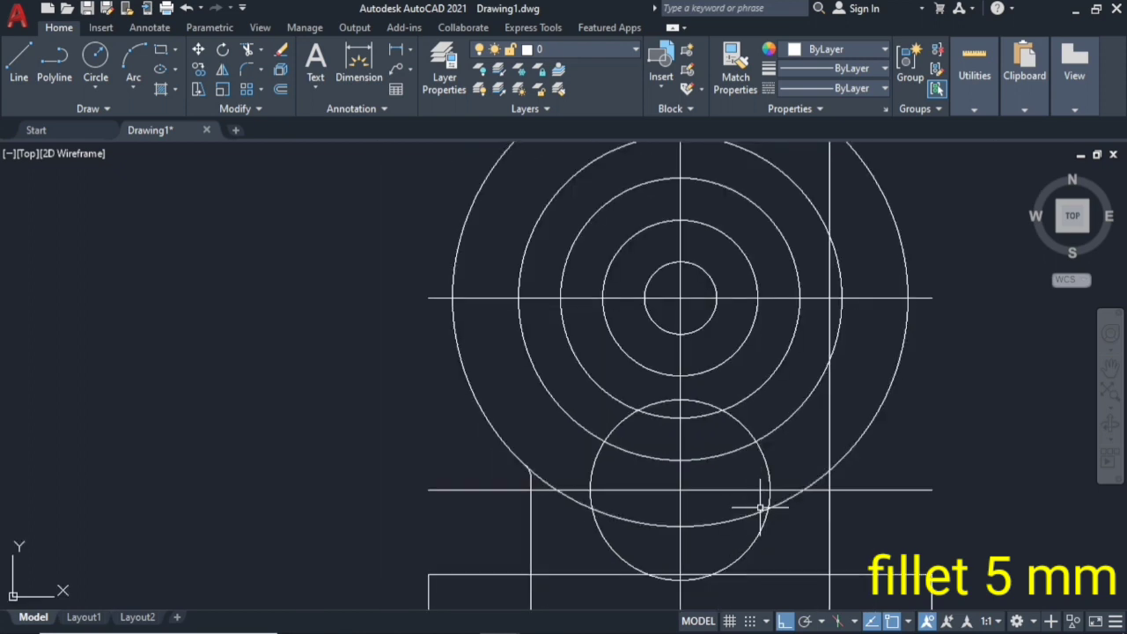
left_click(829, 484)
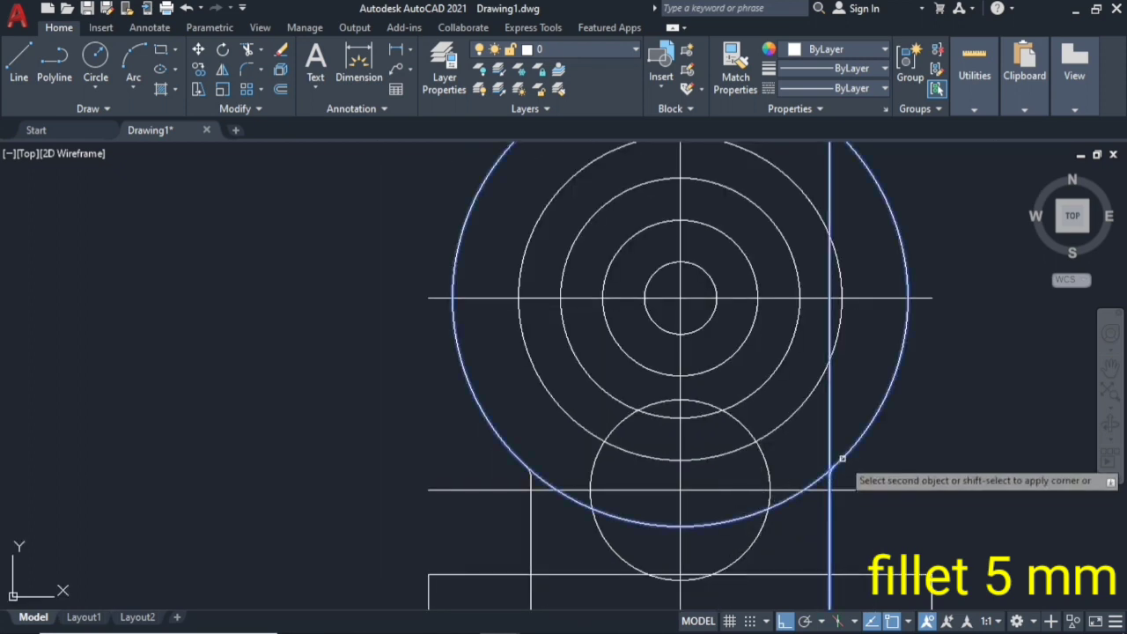
left_click(842, 460)
scroll(820, 486, "down", 4)
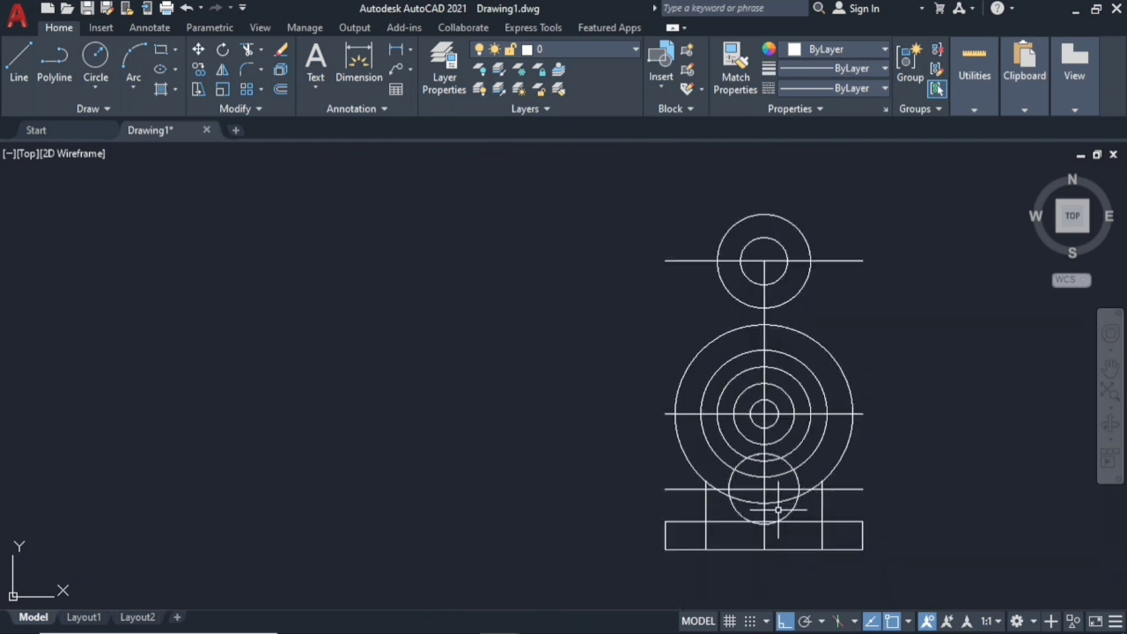
middle_click_drag(778, 510, 753, 445)
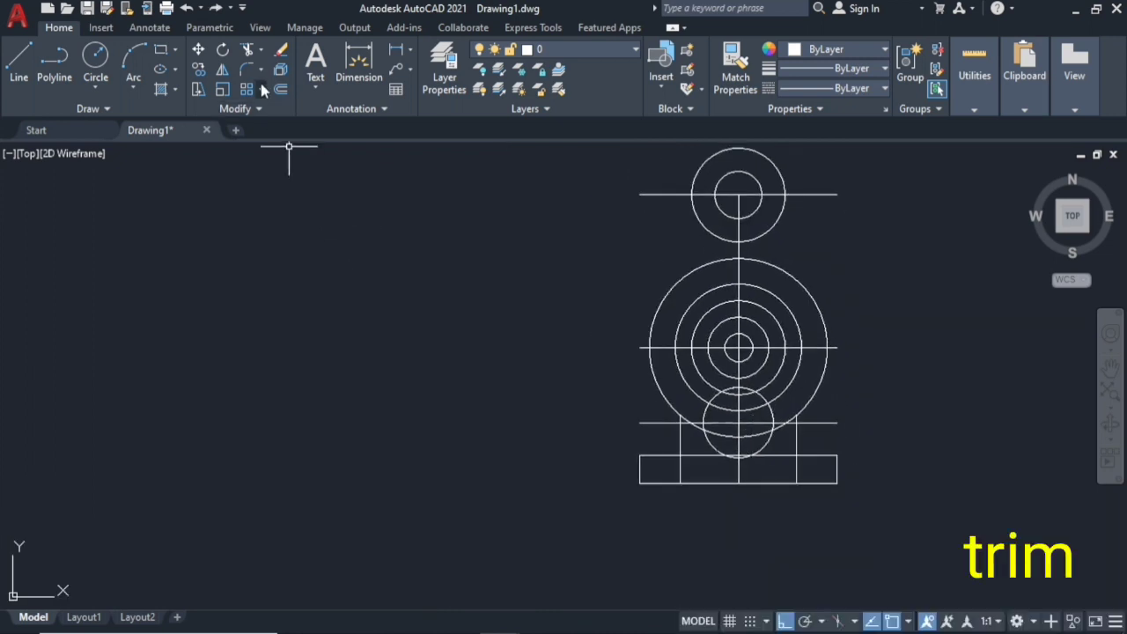
- Trim the R30 circle's bottom arc inside the base, using all objects as cutting edges
left_click(247, 50)
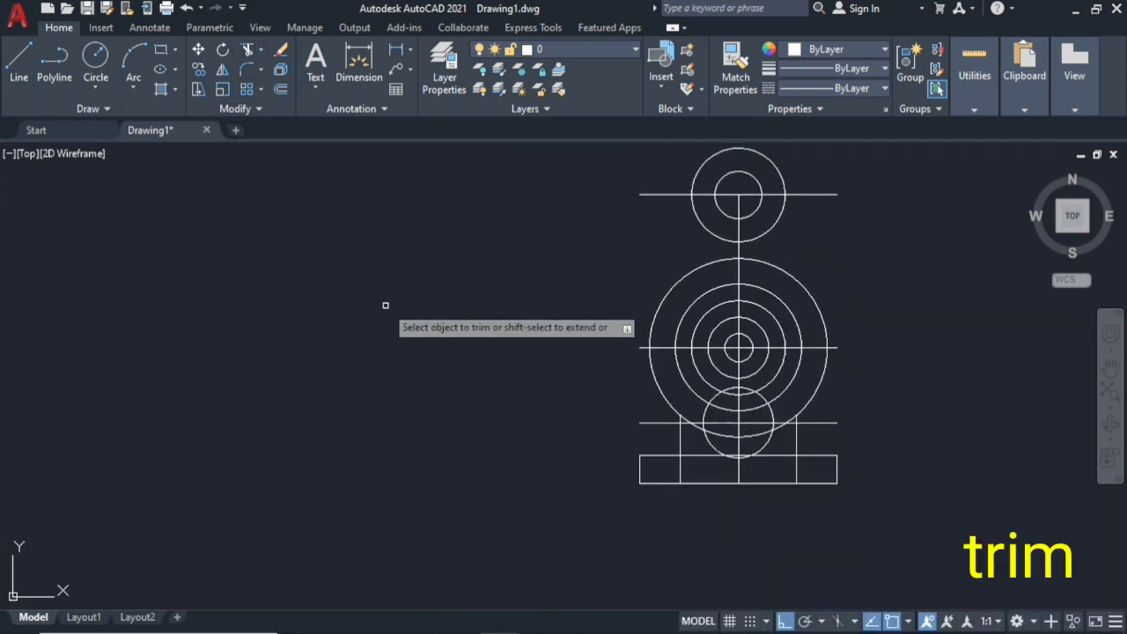
right_click(386, 306)
left_click(414, 318)
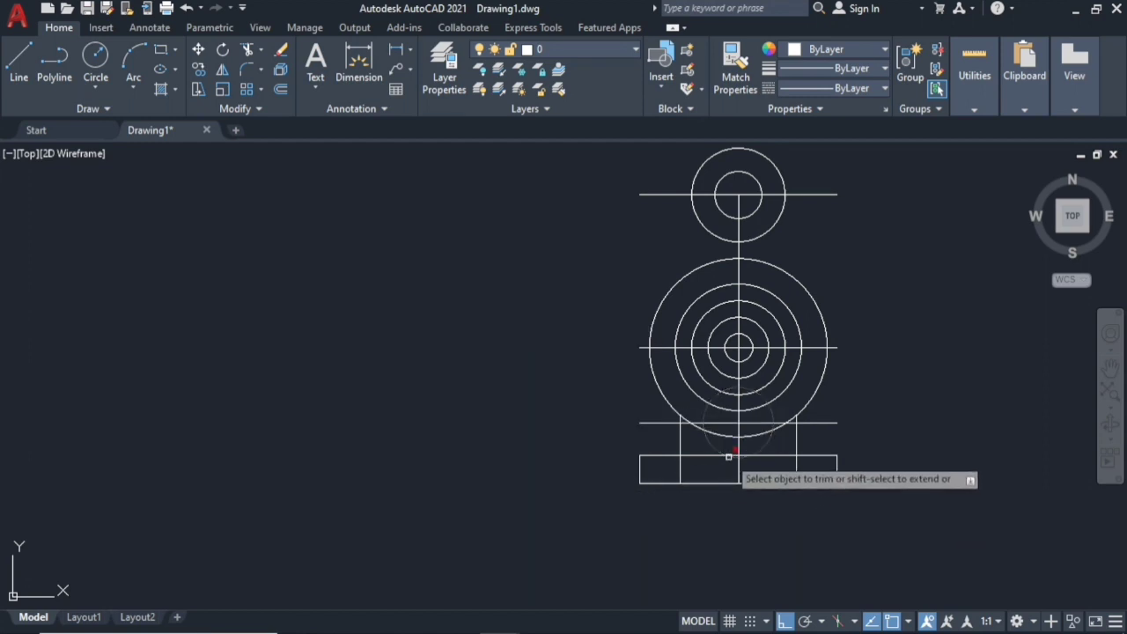
scroll(733, 457, "up", 4)
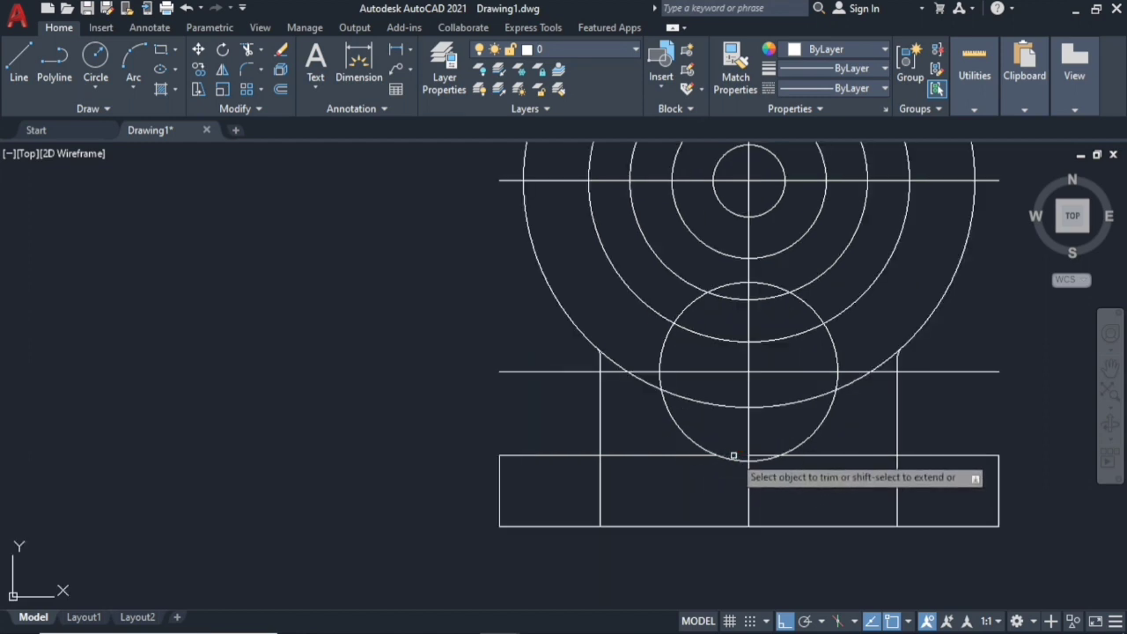
key("Escape")
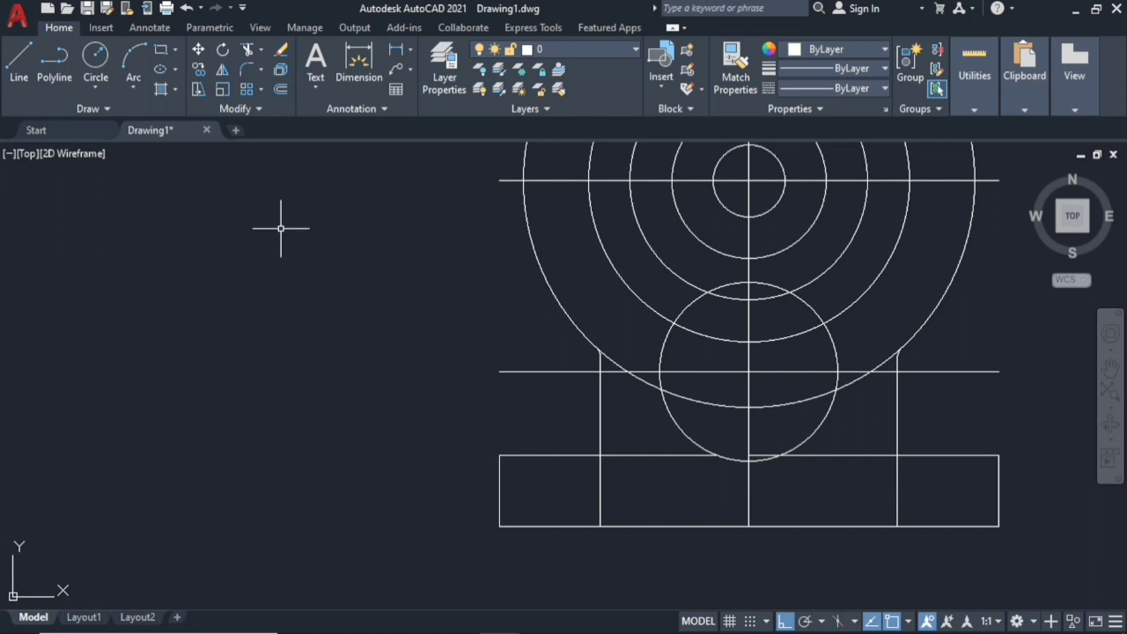
- Fillet the base top edge into the left and right side lines at 6 mm radius
type("f")
key("Return")
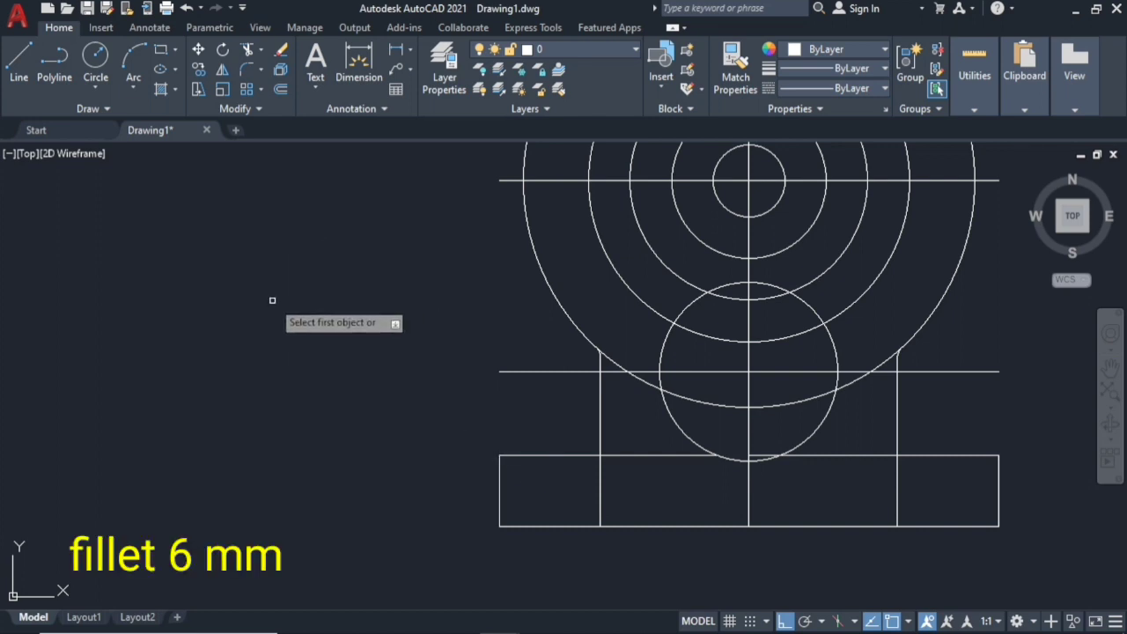
right_click(272, 300)
left_click(308, 407)
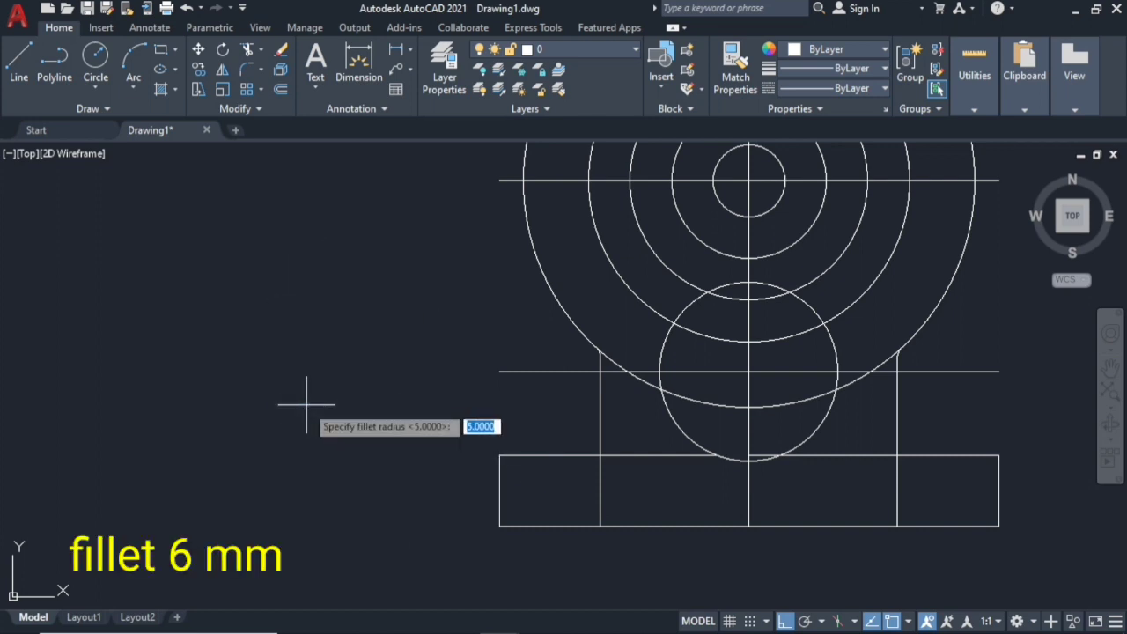
type("6")
key("Return")
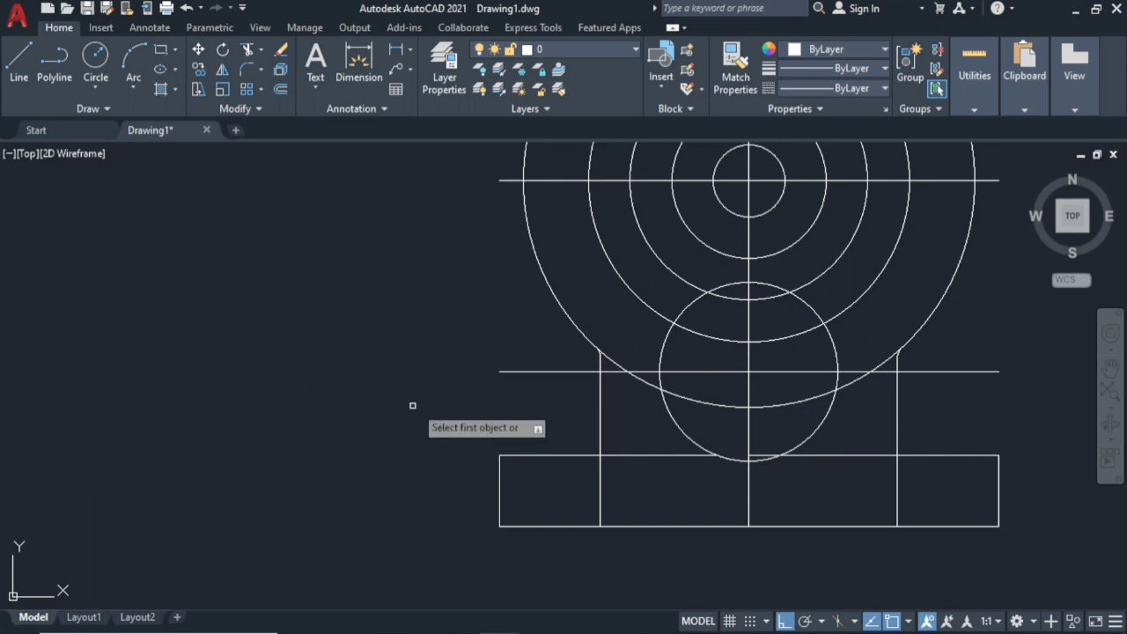
left_click(583, 455)
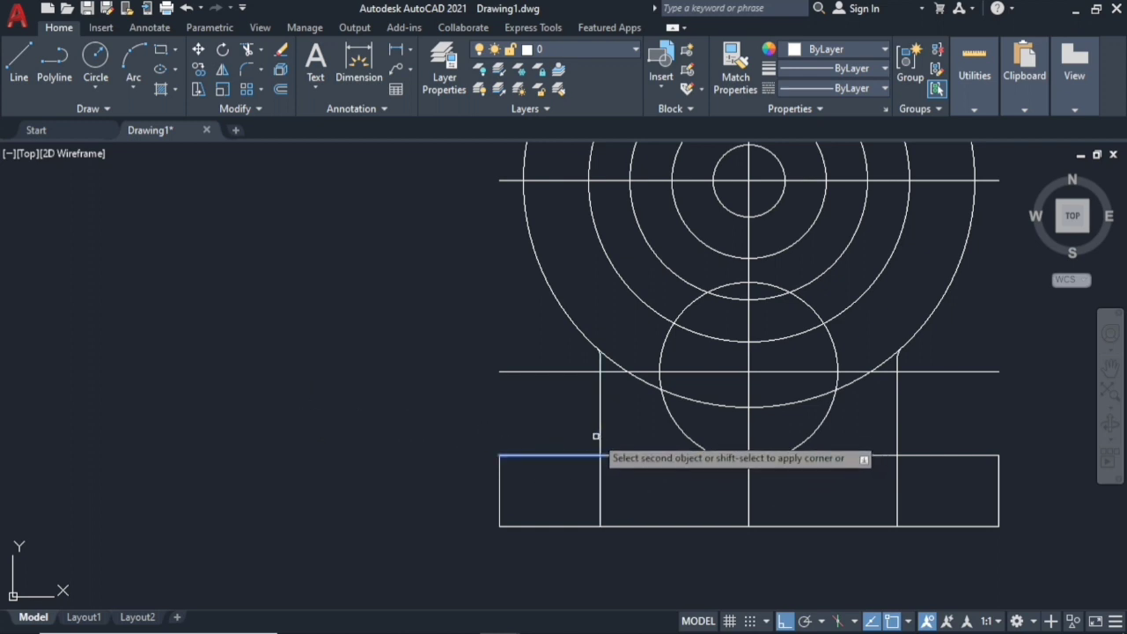
left_click(599, 436)
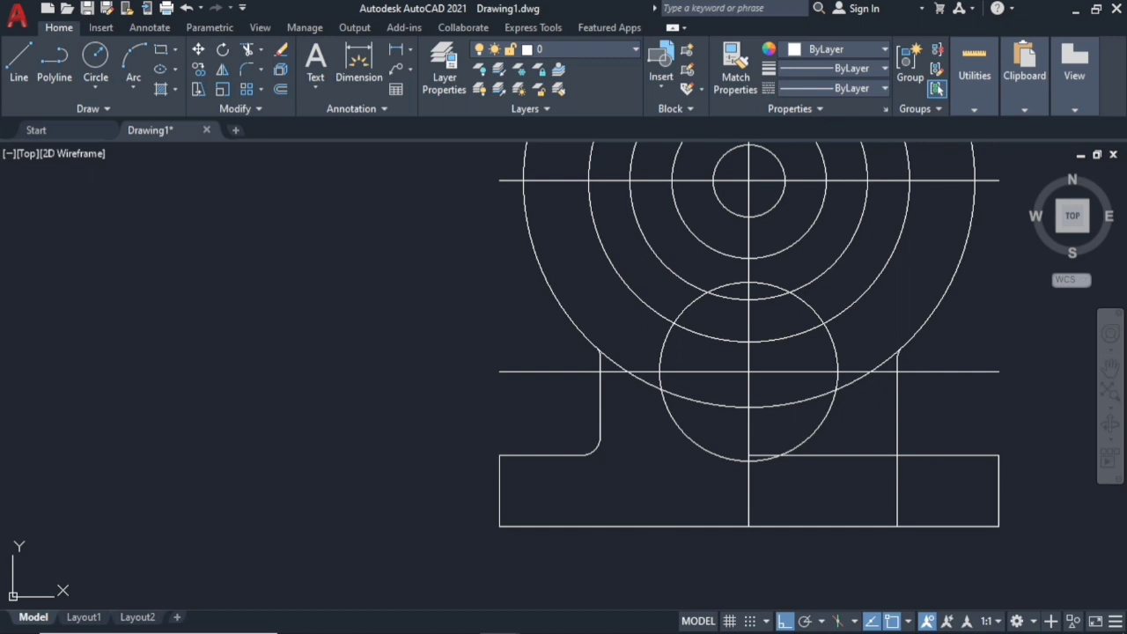
key("Return")
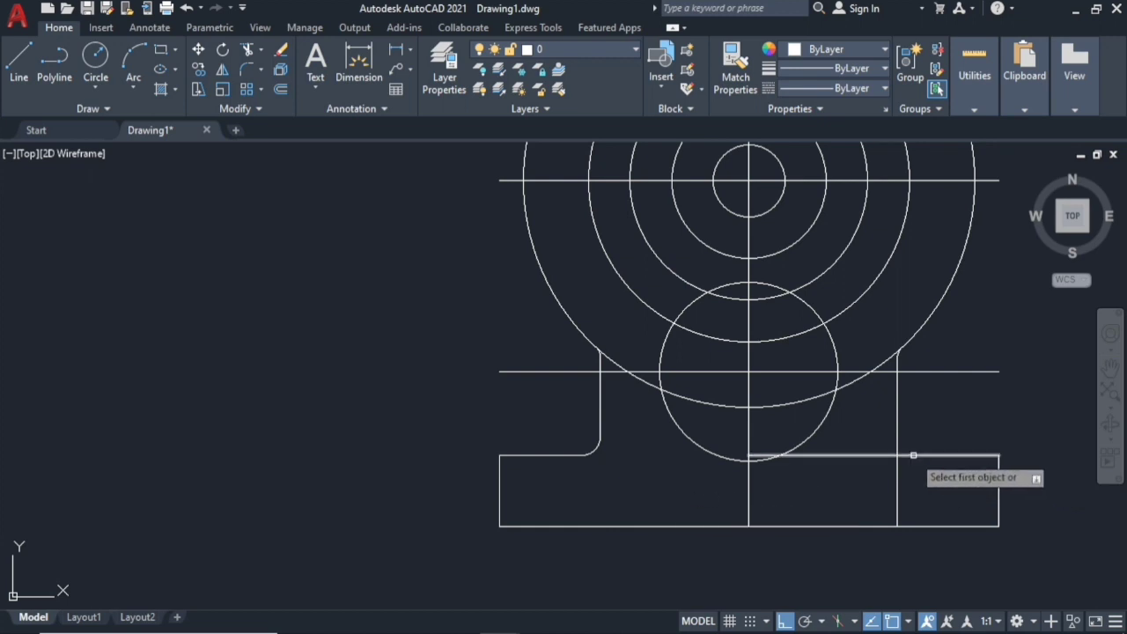
left_click(914, 456)
left_click(897, 437)
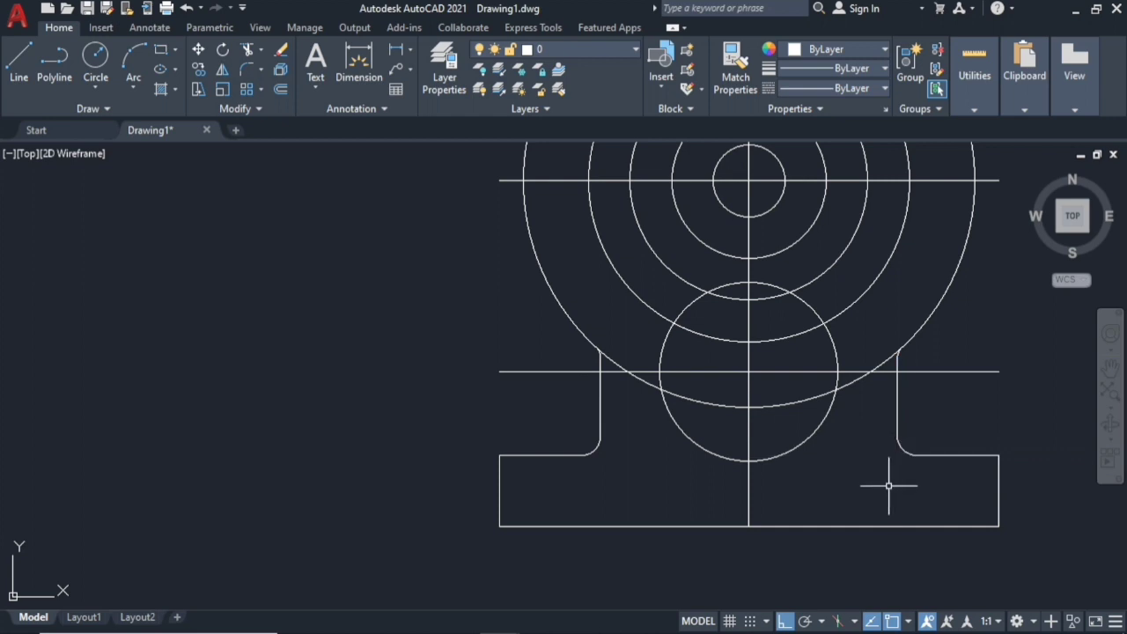
- Draw an R94 Tan, Tan, Radius circle touching the top R40 and outer R76 circles
left_click(100, 84)
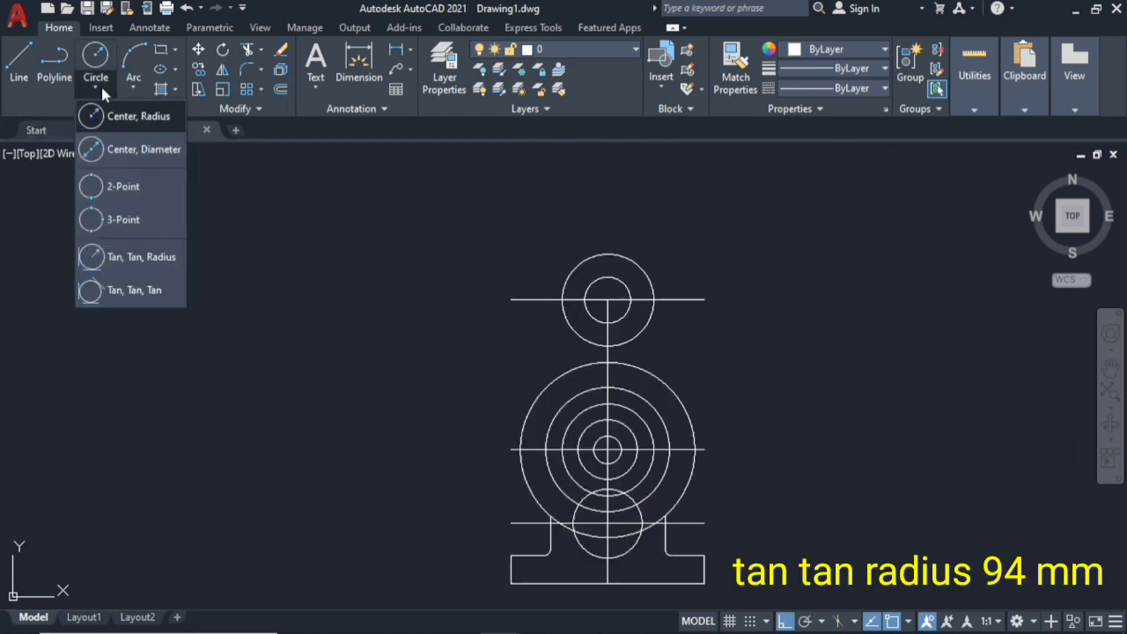
left_click(123, 257)
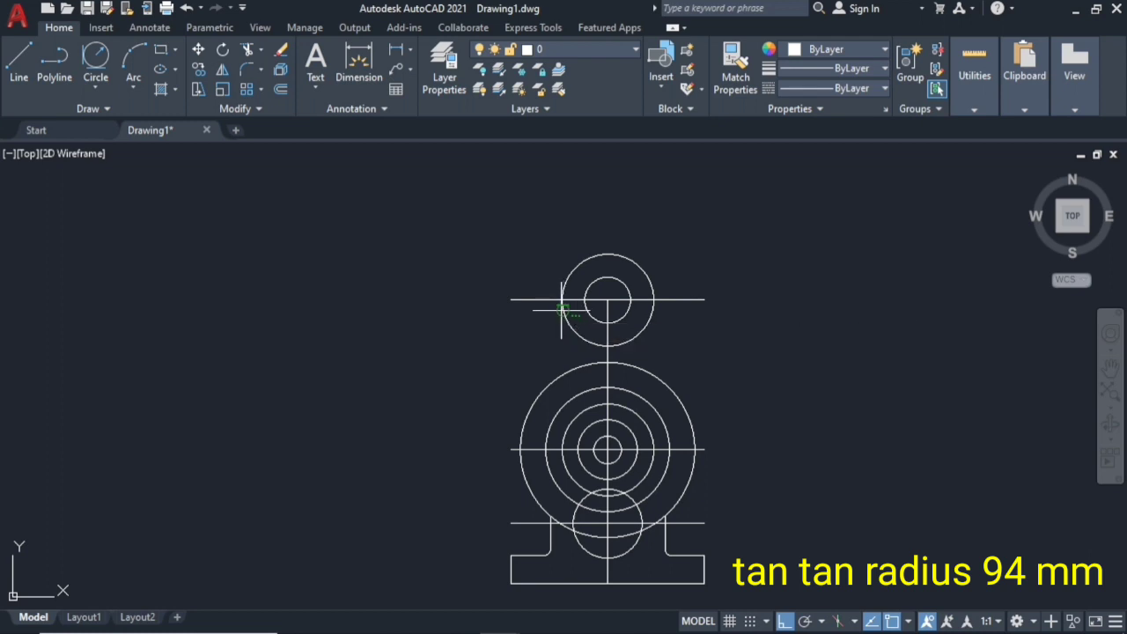
left_click(564, 310)
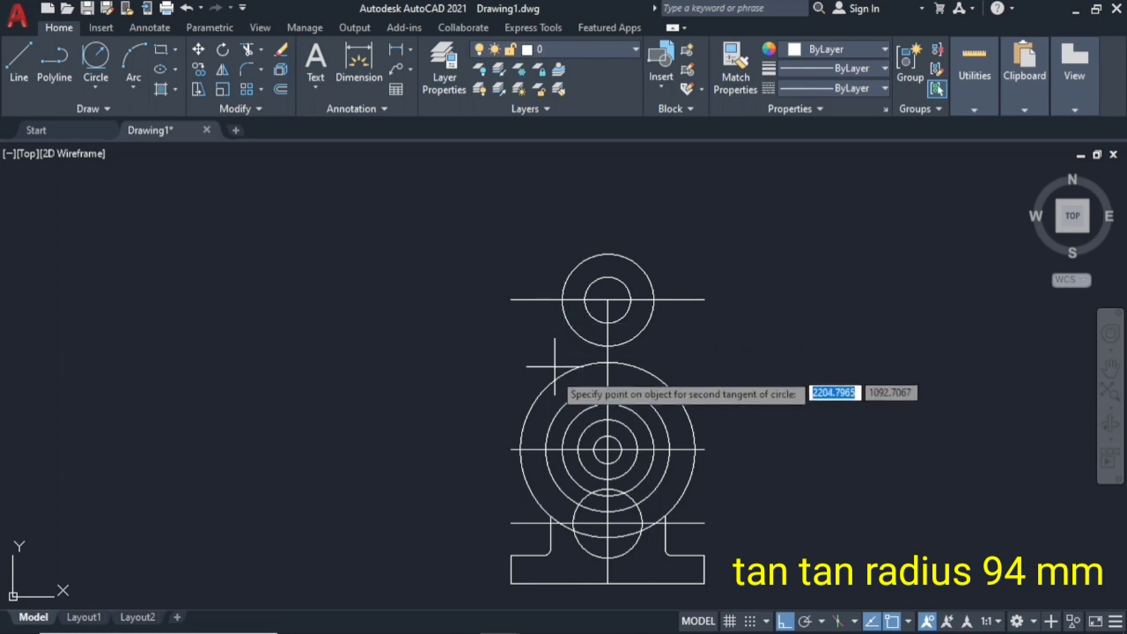
left_click(527, 412)
type("94")
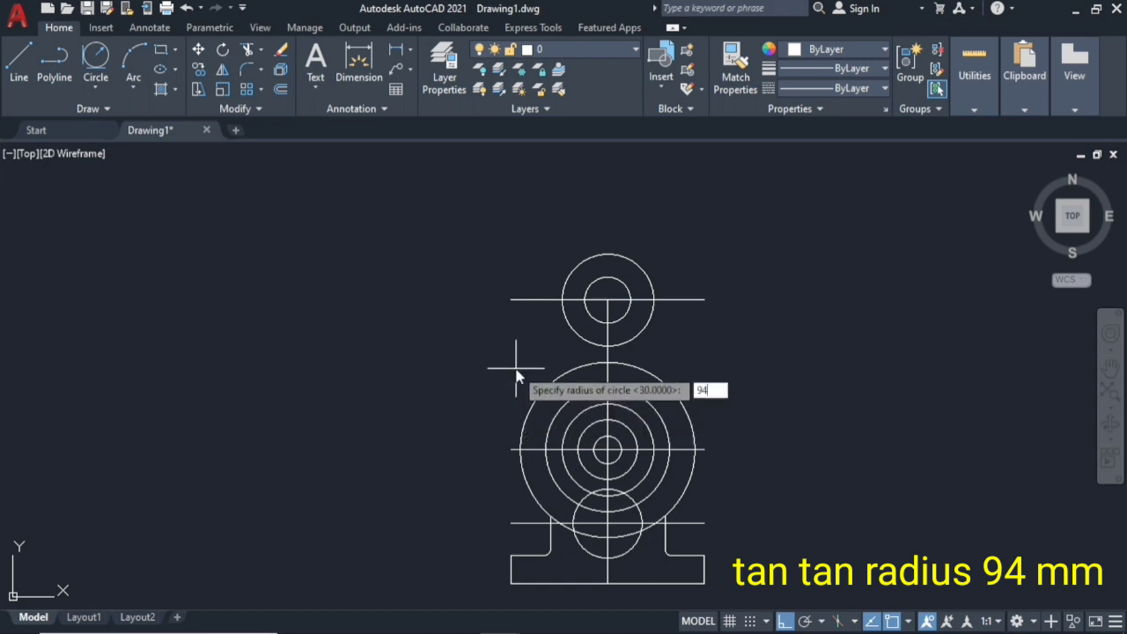
key("Return")
type("TR")
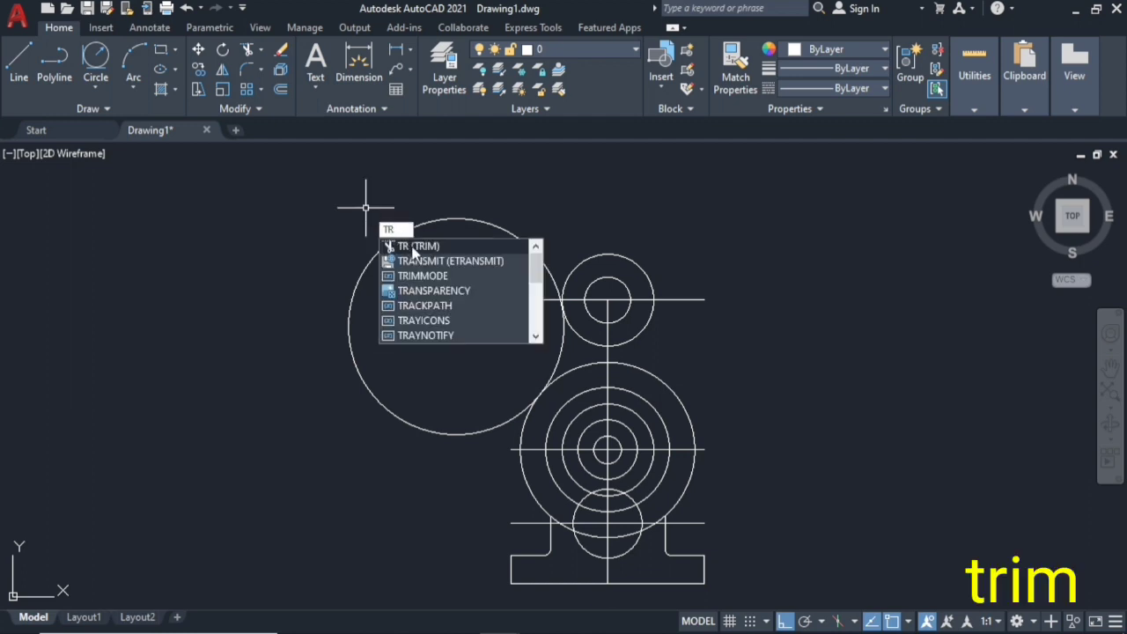
- Trim the R94 left circle to a concave arc joining the top boss to the large circle
left_click(413, 250)
right_click(333, 203)
left_click(390, 214)
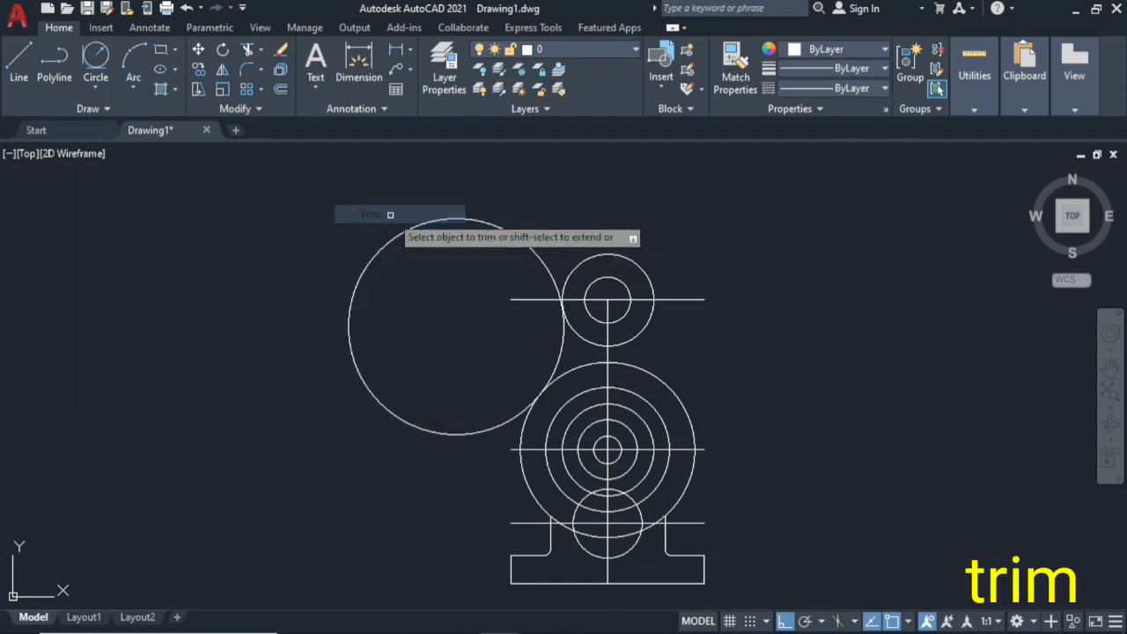
left_click(419, 225)
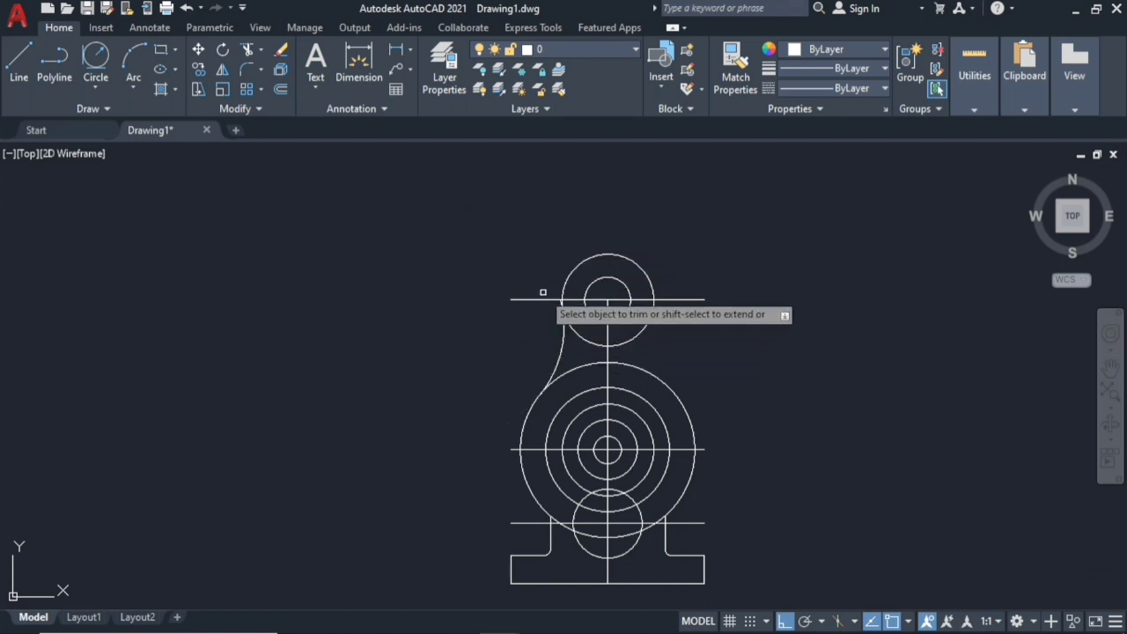
scroll(543, 293, "up", 8)
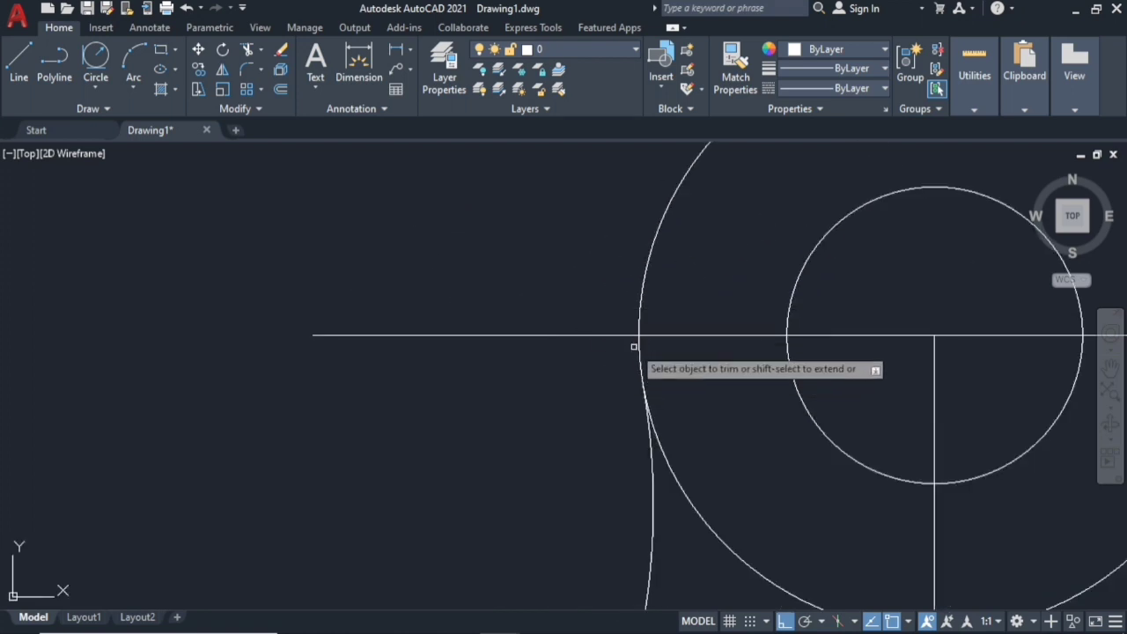
scroll(634, 346, "down", 5)
middle_click_drag(584, 428, 409, 304)
key("Escape")
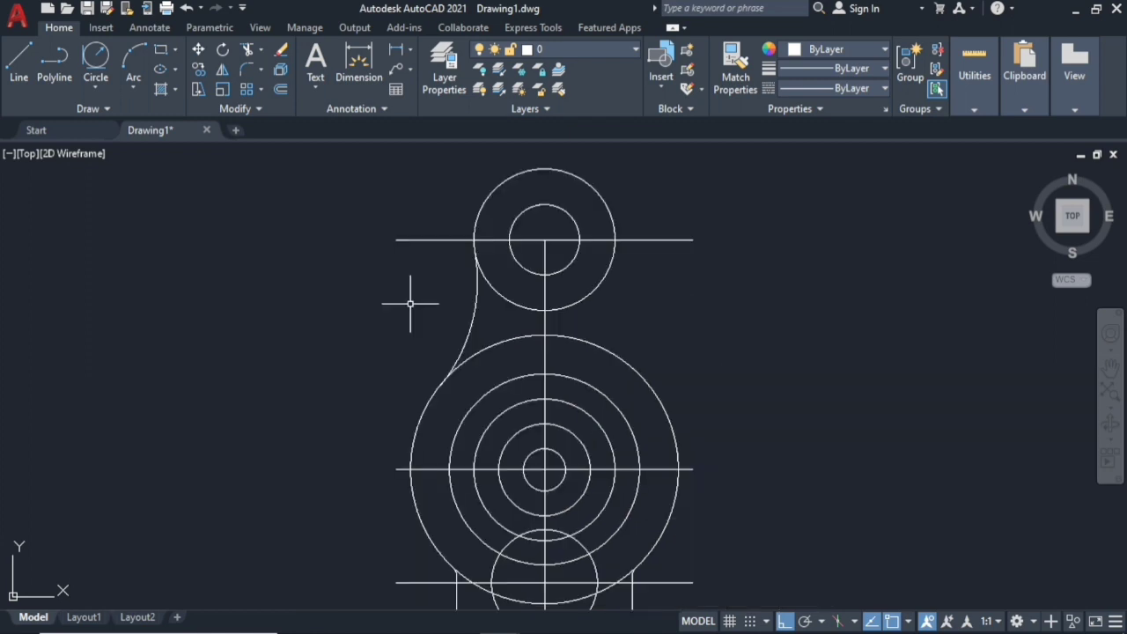
- Mirror the left R94 arc about the vertical centreline, keeping the original arc
type("mi")
key("Return")
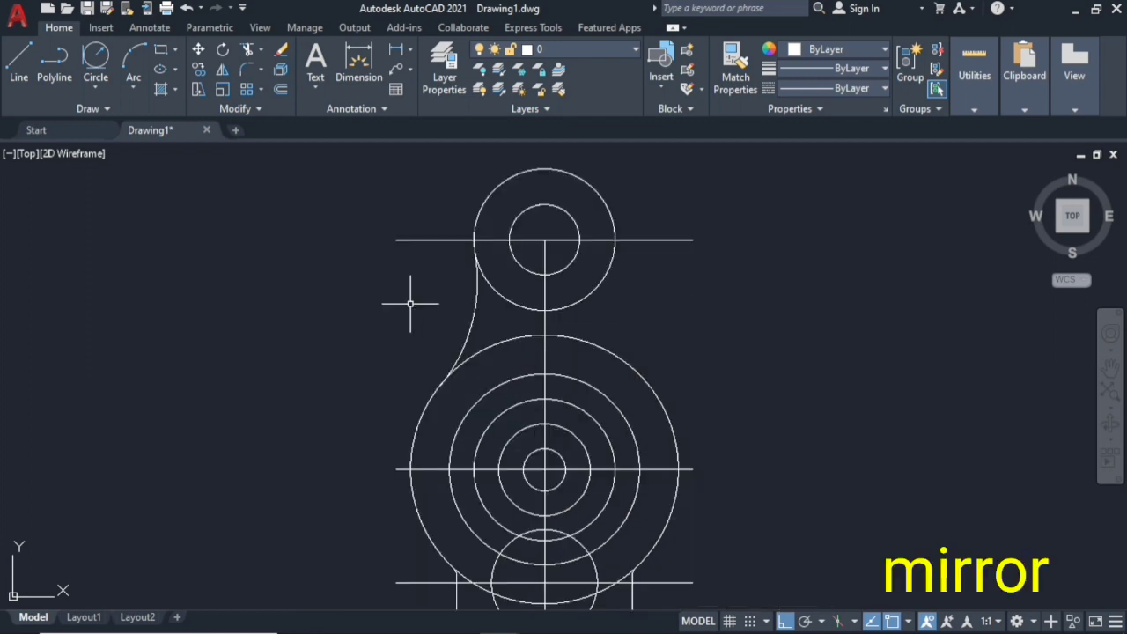
left_click(464, 345)
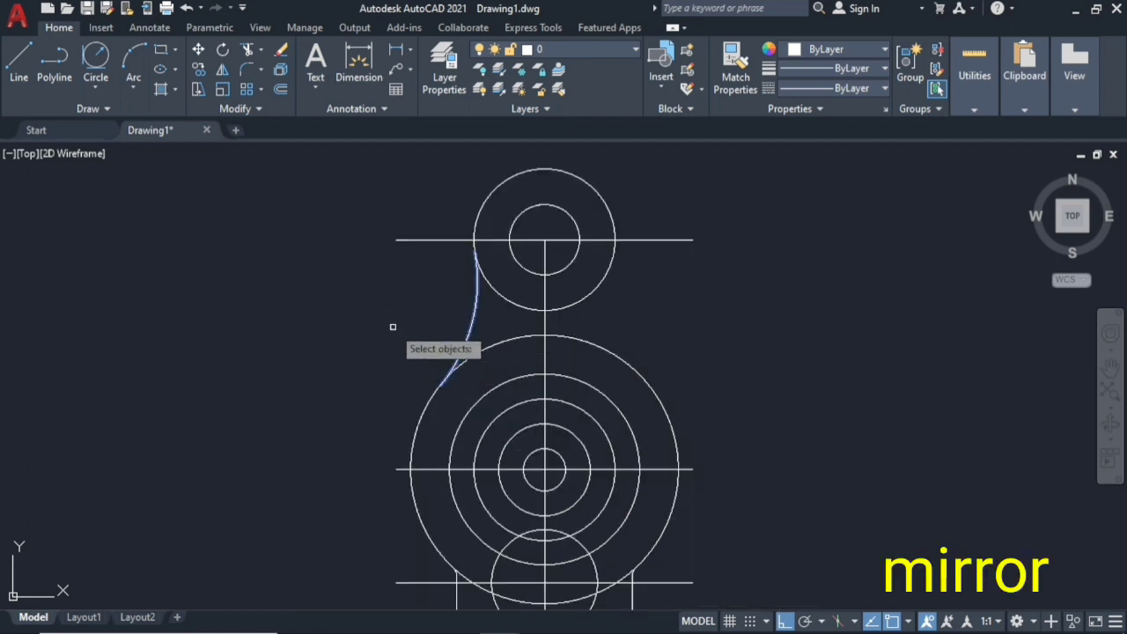
key("Return")
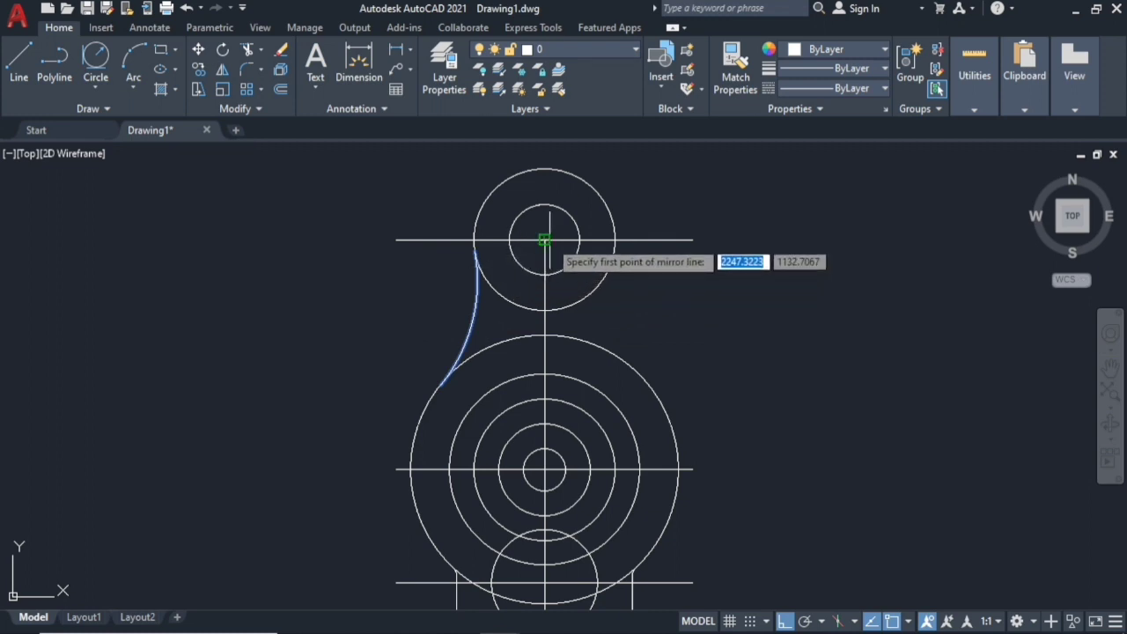
left_click(543, 239)
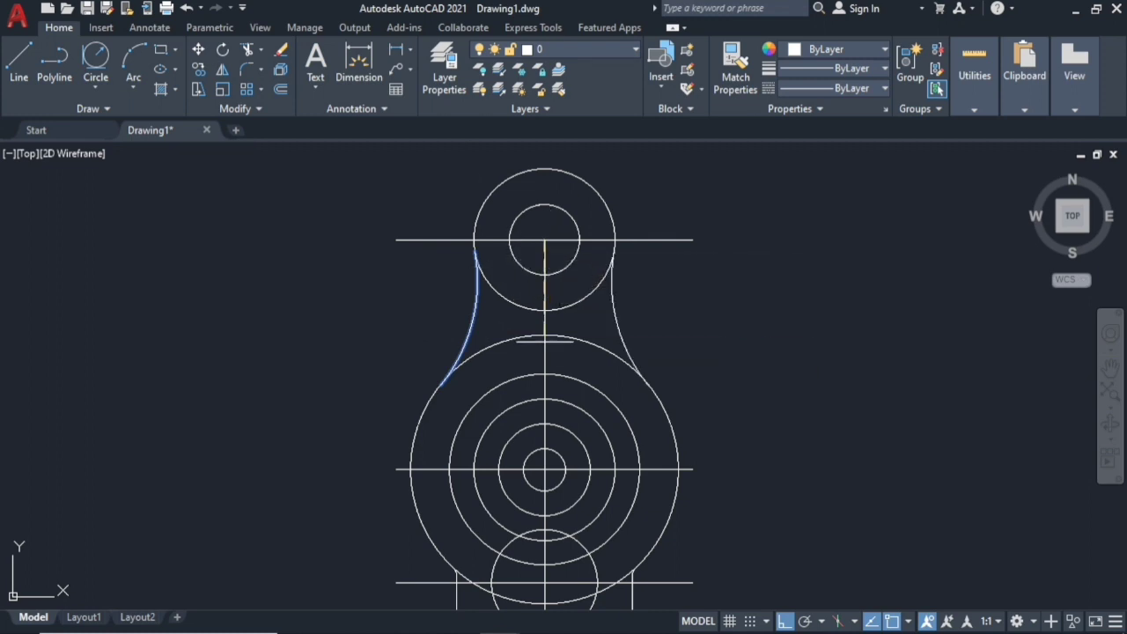
left_click(544, 470)
right_click(549, 473)
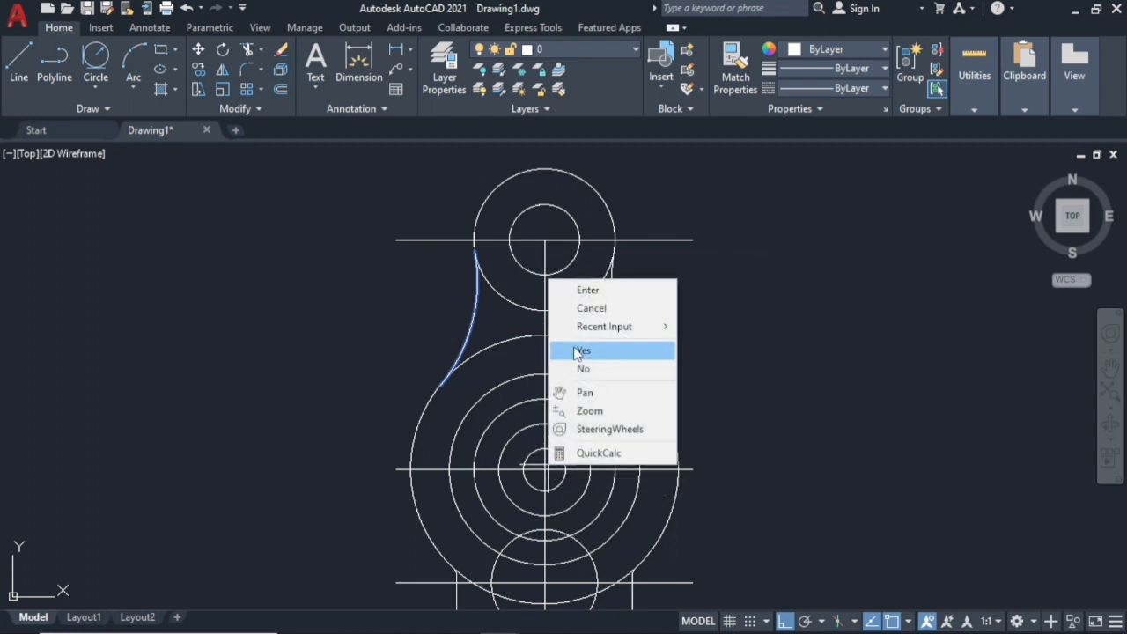
left_click(580, 291)
type("TR")
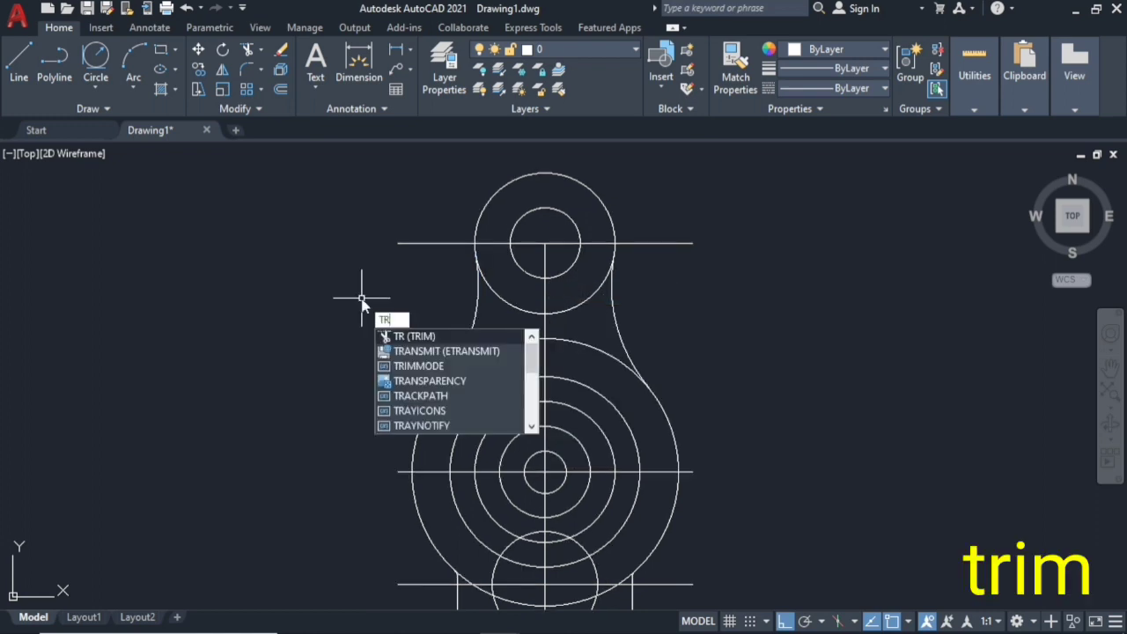
- Trim the top circle's lower arc and the large circle's two upper arcs between the tangent arcs
key("Return")
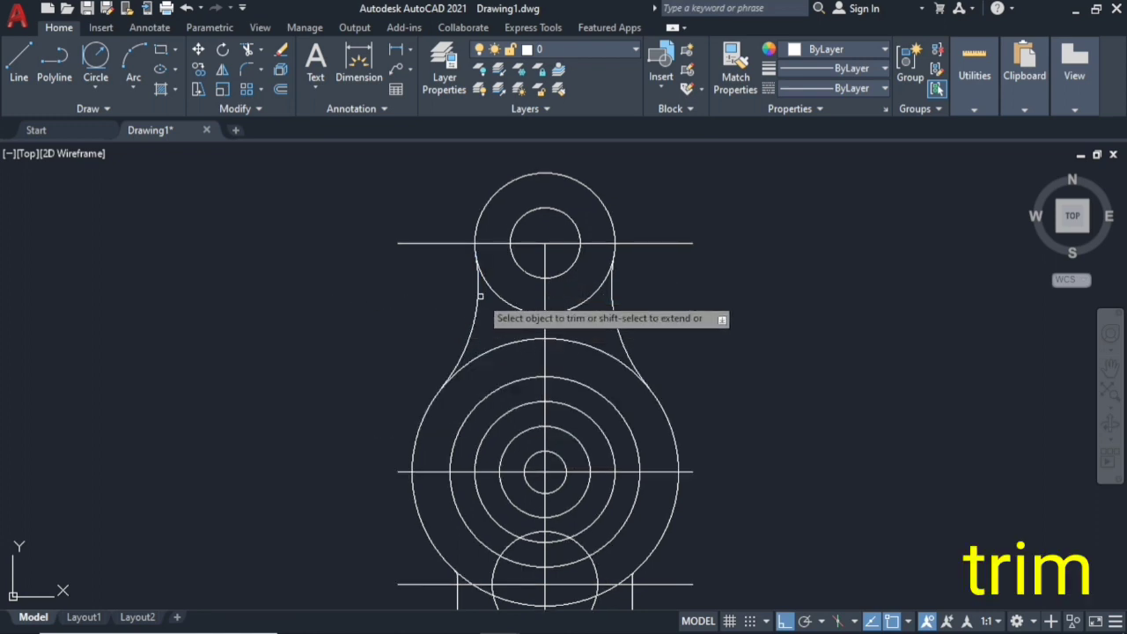
left_click(558, 309)
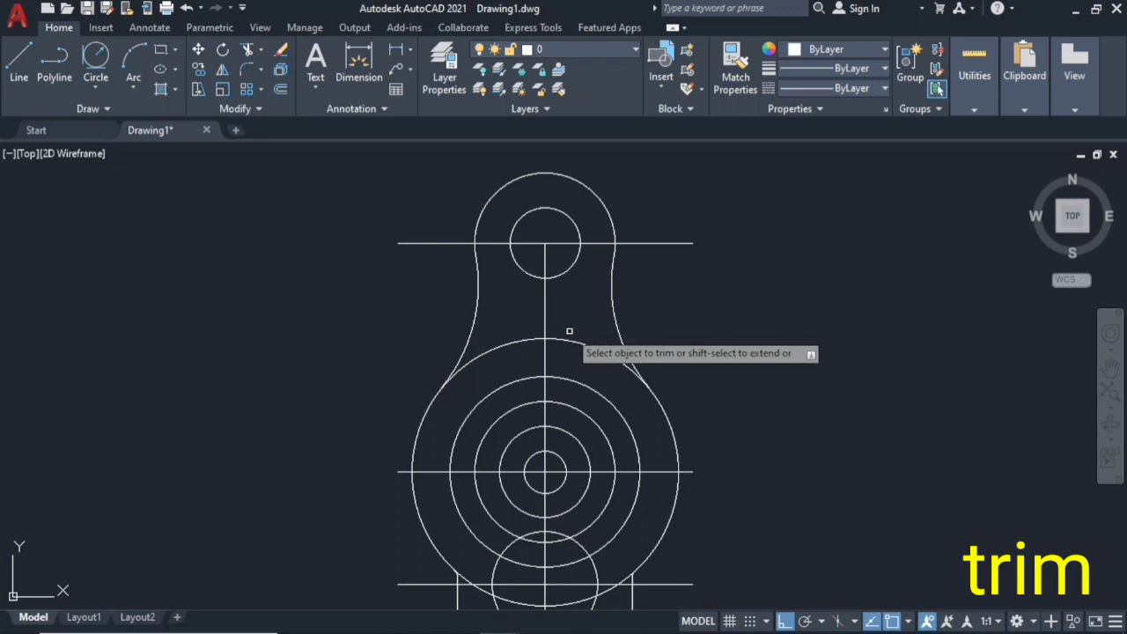
left_click(569, 336)
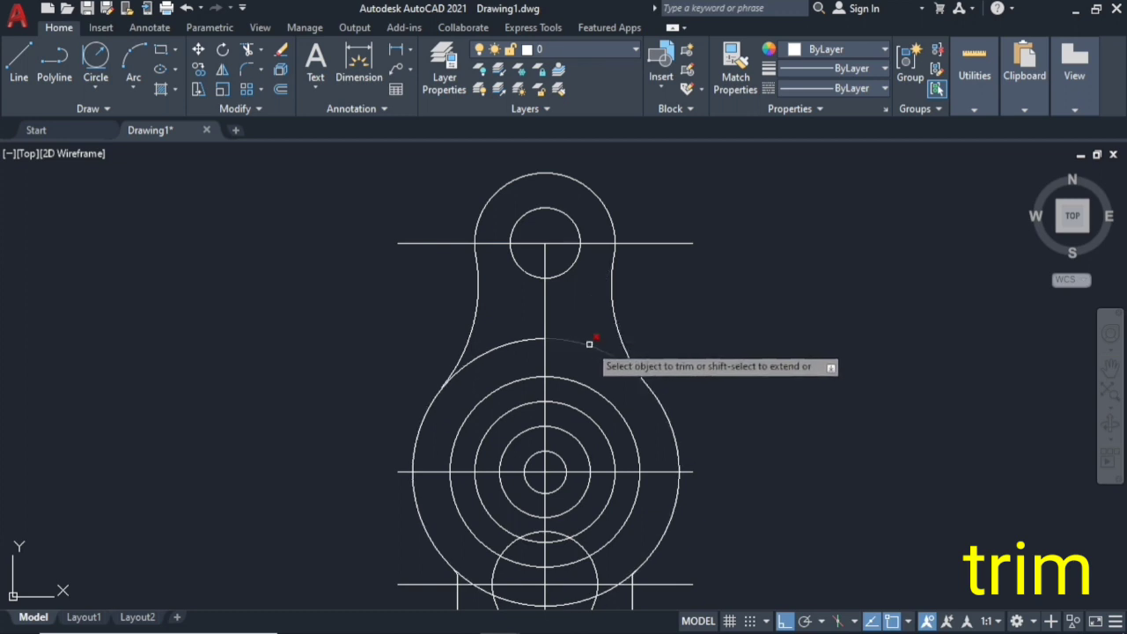
left_click(515, 346)
scroll(598, 373, "down", 2)
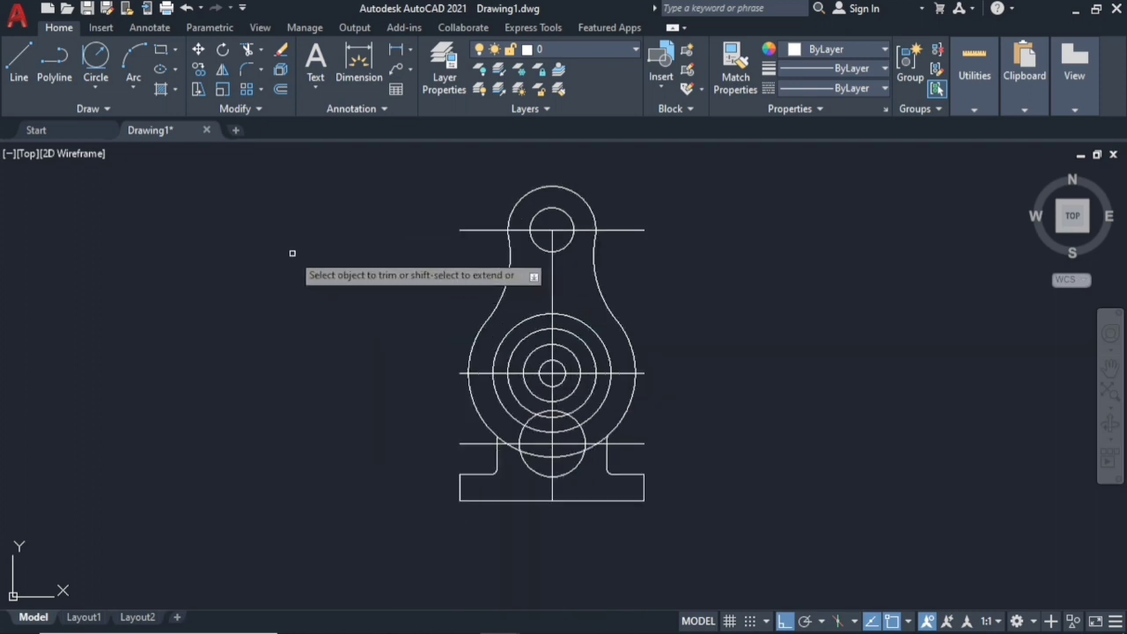
- Draw two radius 14 circles on the horizontal centreline, one left and one right of centre
type("c")
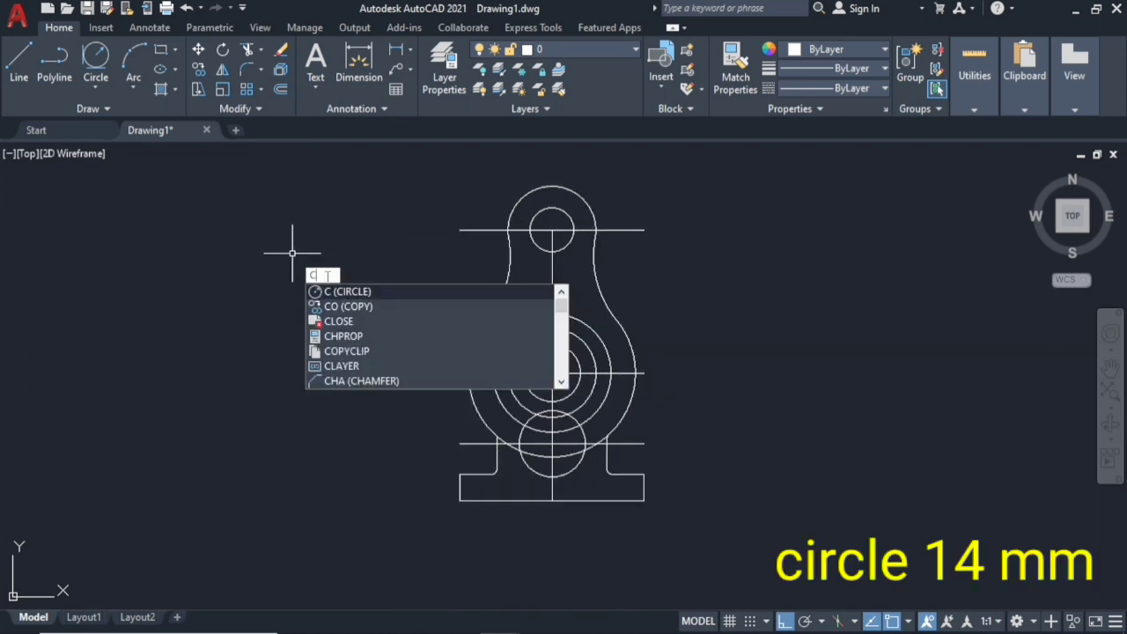
left_click(333, 293)
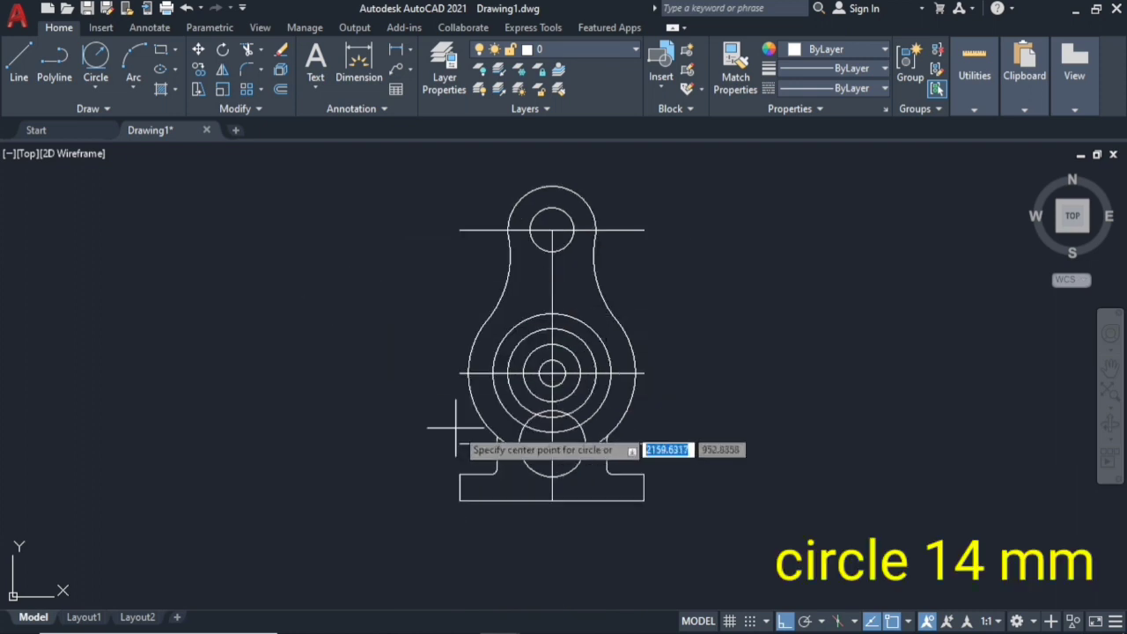
left_click(508, 374)
type("14")
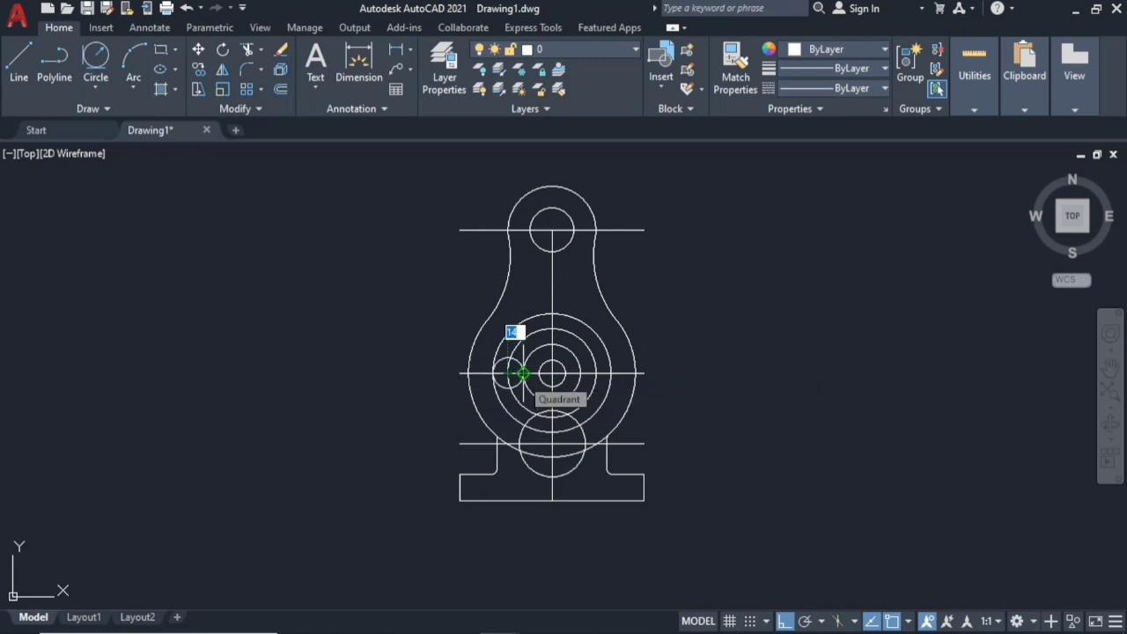
key("Return")
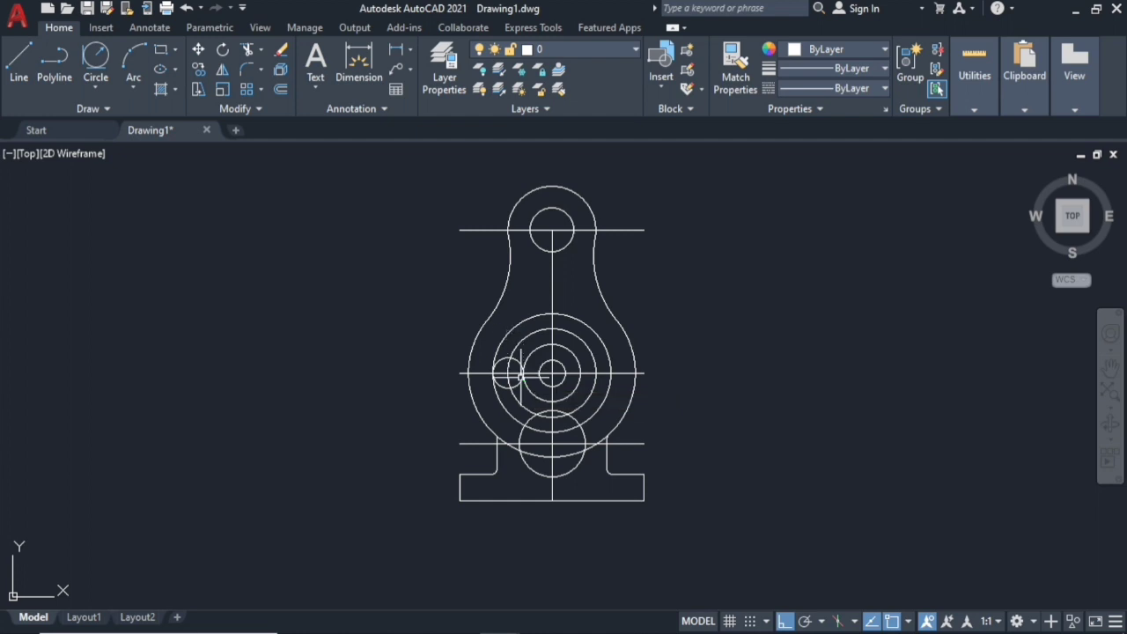
key("Return")
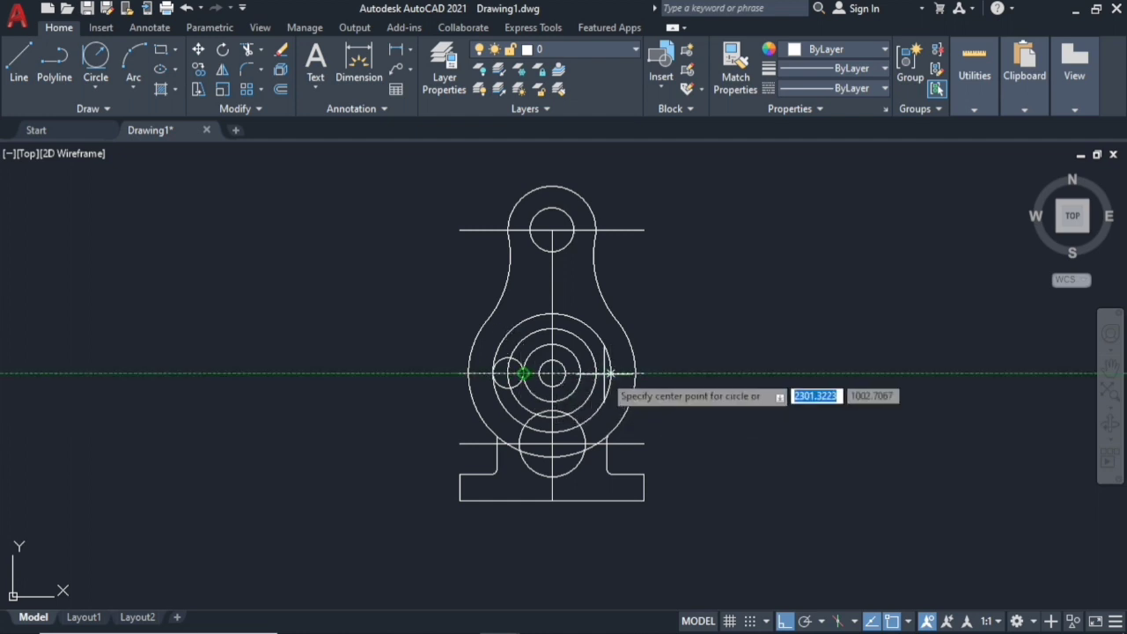
left_click(596, 374)
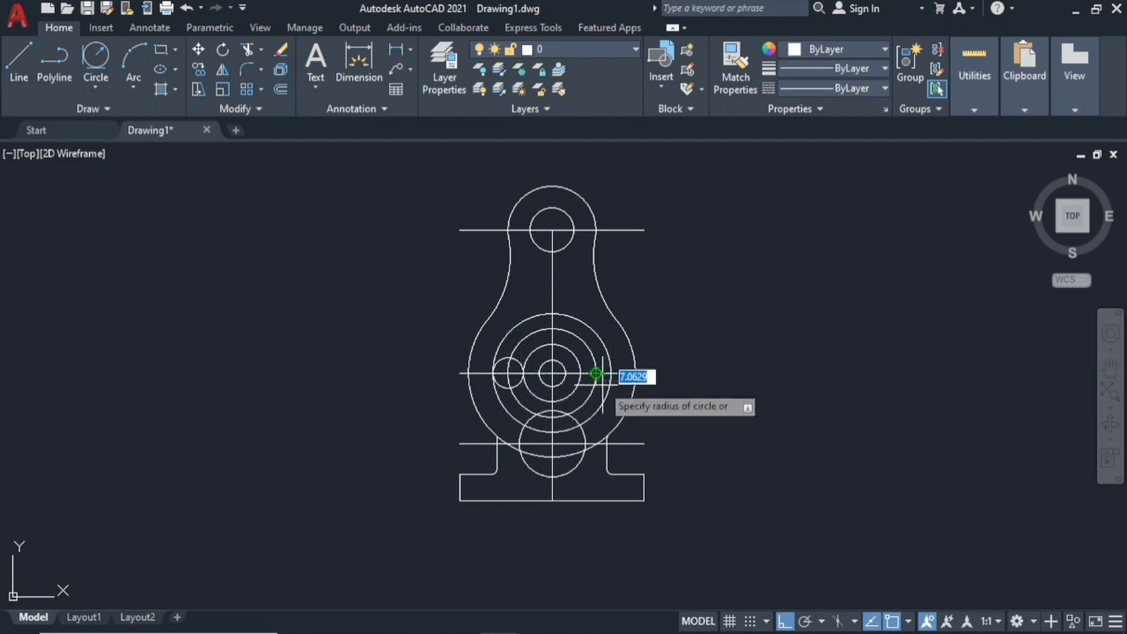
type("14")
key("Return")
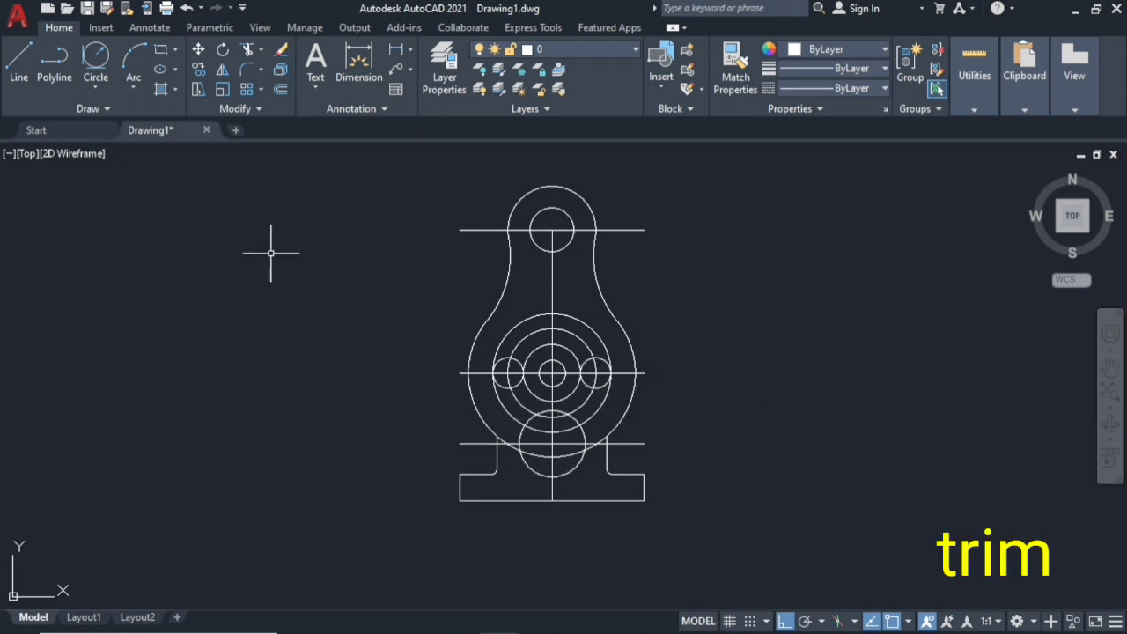
type("TR")
- Trim away the upper arcs of the left and right small circles
key("Return")
right_click(309, 287)
key("Escape")
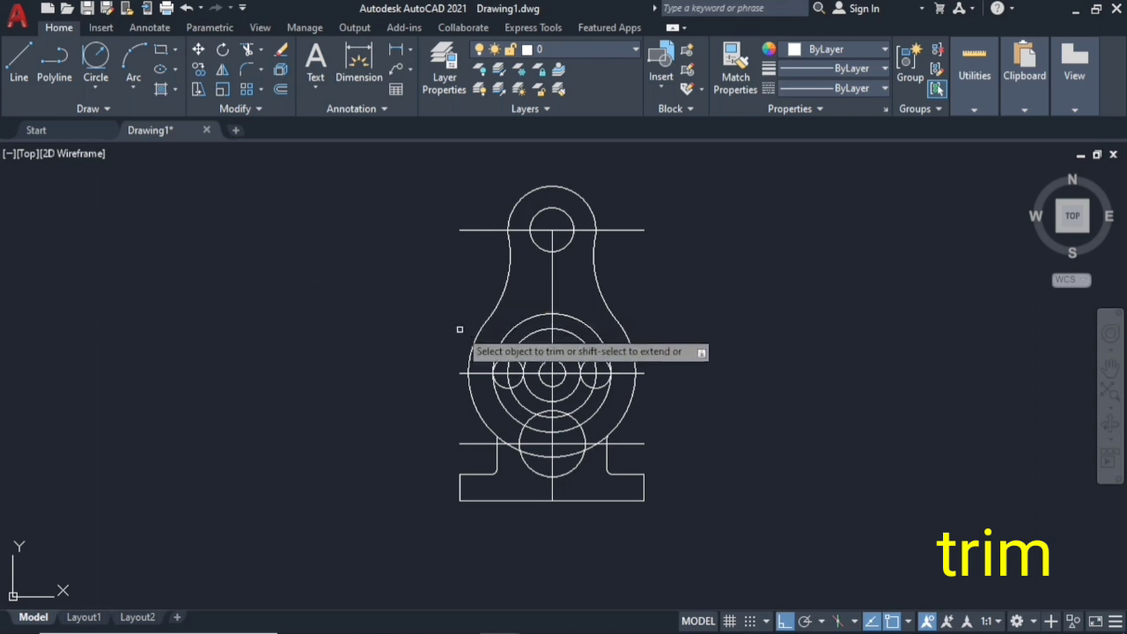
scroll(502, 355, "up", 4)
left_click(495, 340)
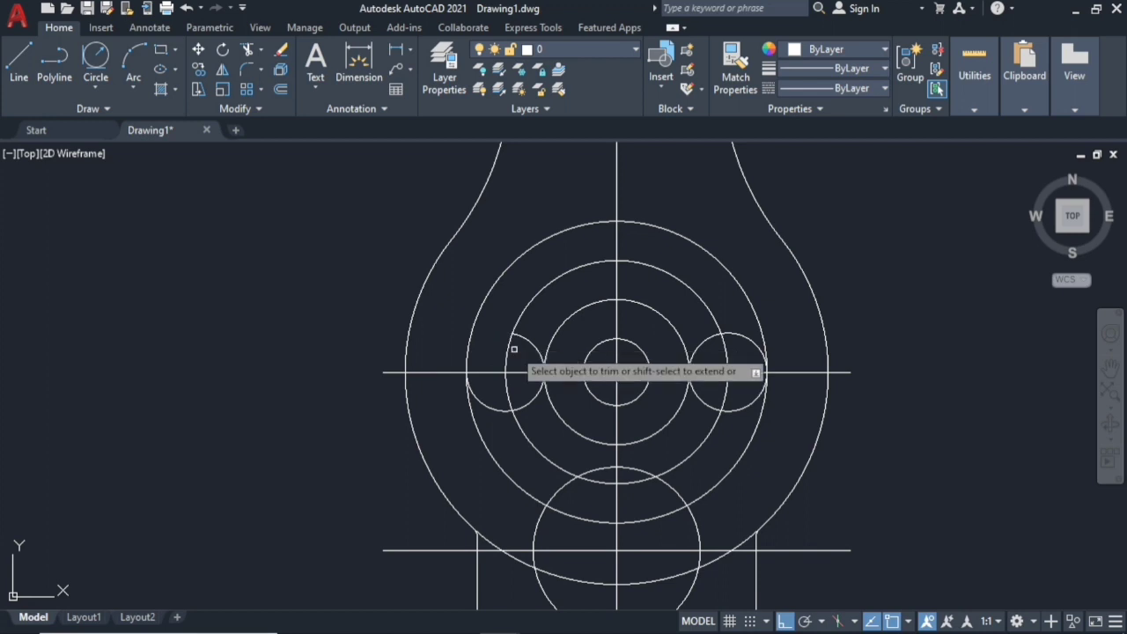
left_click(523, 344)
left_click(701, 343)
left_click(743, 336)
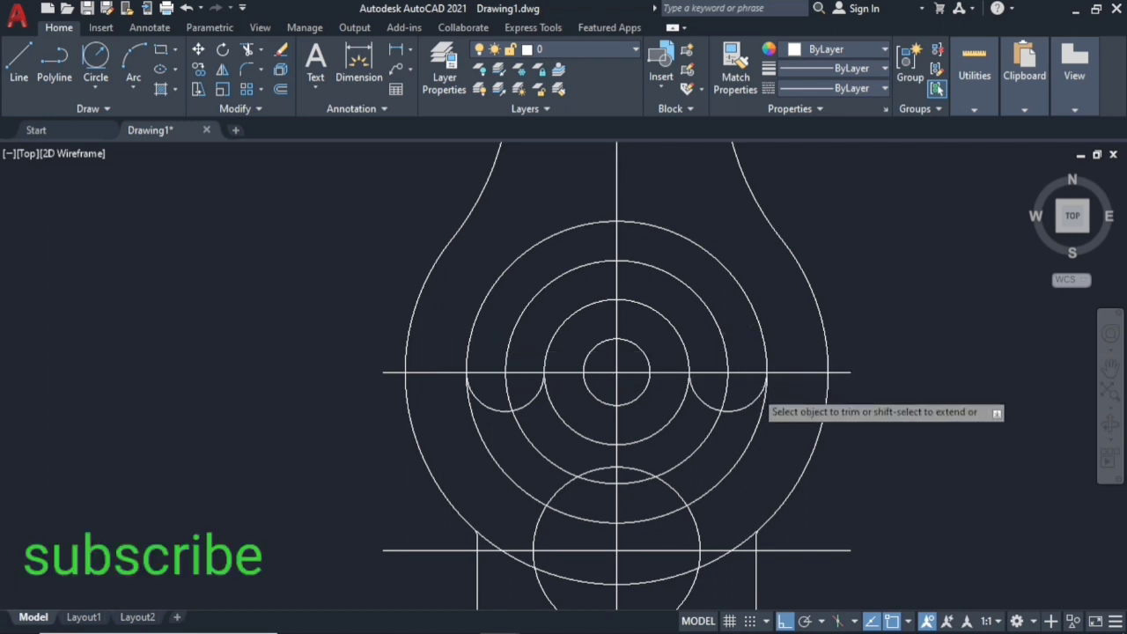
scroll(757, 389, "down", 2)
left_click(710, 436)
scroll(584, 453, "down", 2)
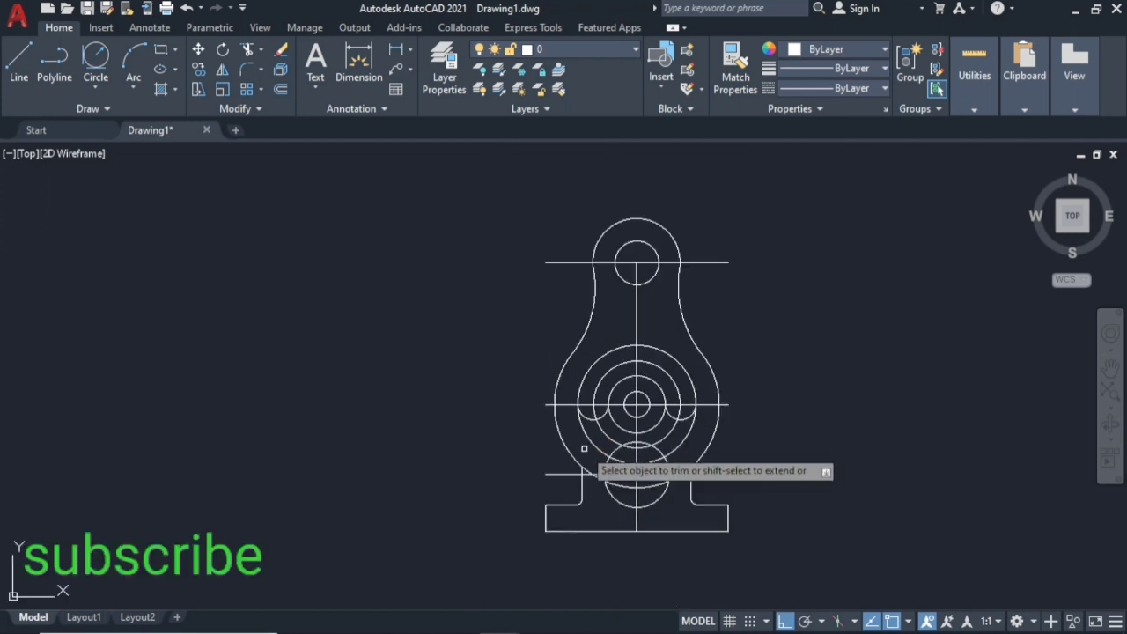
mouse_move(583, 447)
middle_mouse_down()
mouse_move(569, 401)
mouse_move(565, 416)
middle_mouse_up()
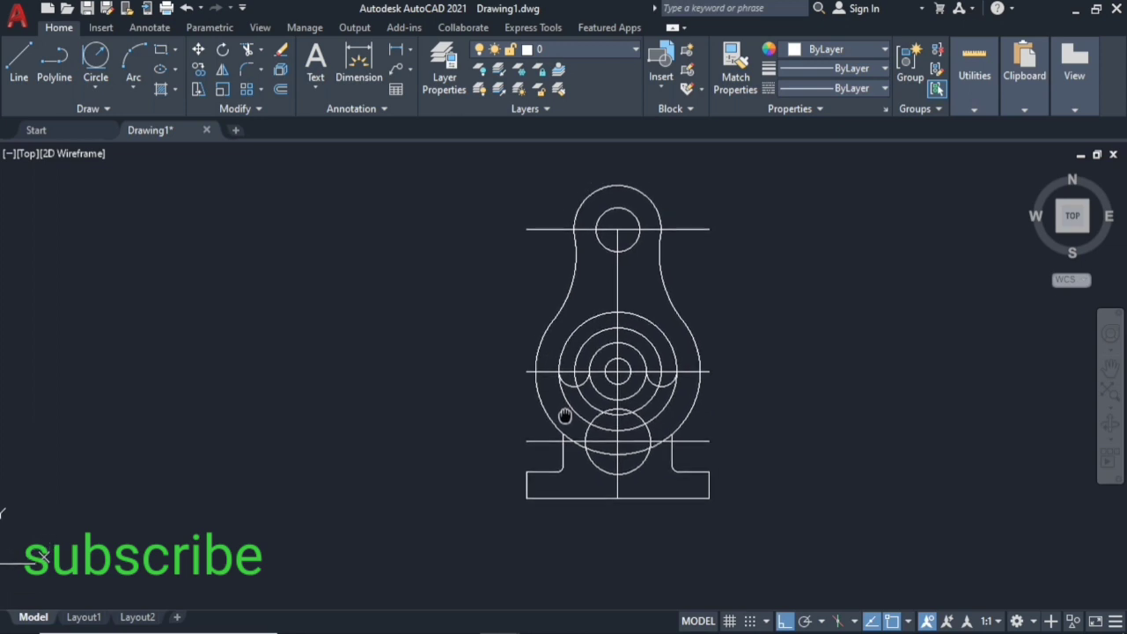
- Trim the lower arc pieces into the rounded slot and remove the right horizontal line stub
left_click(649, 382)
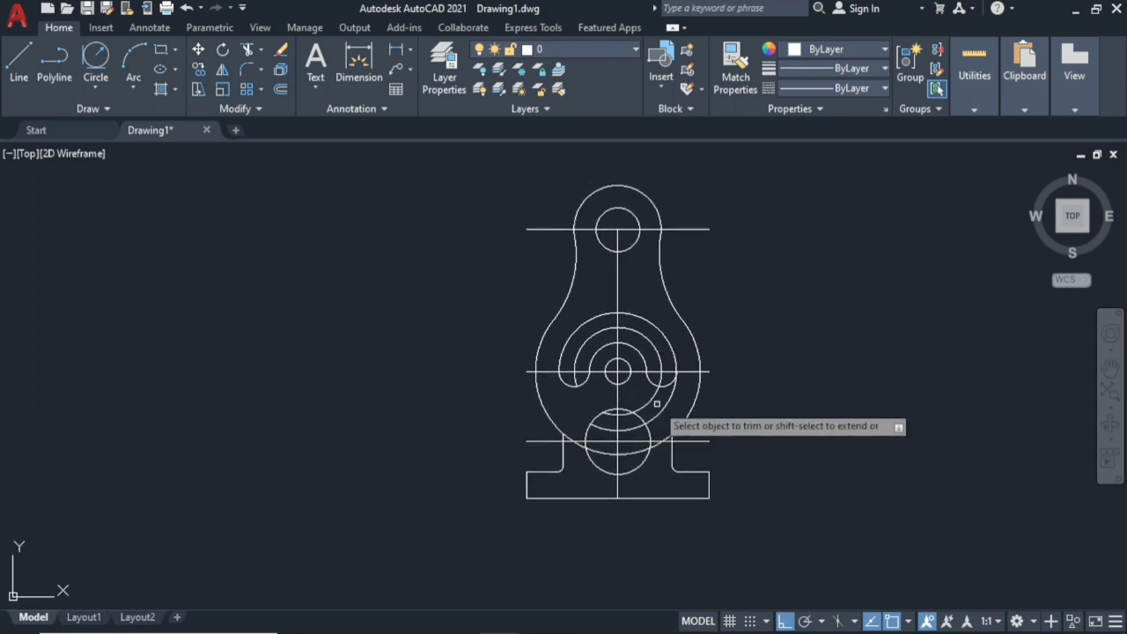
middle_click_drag(662, 405, 668, 393)
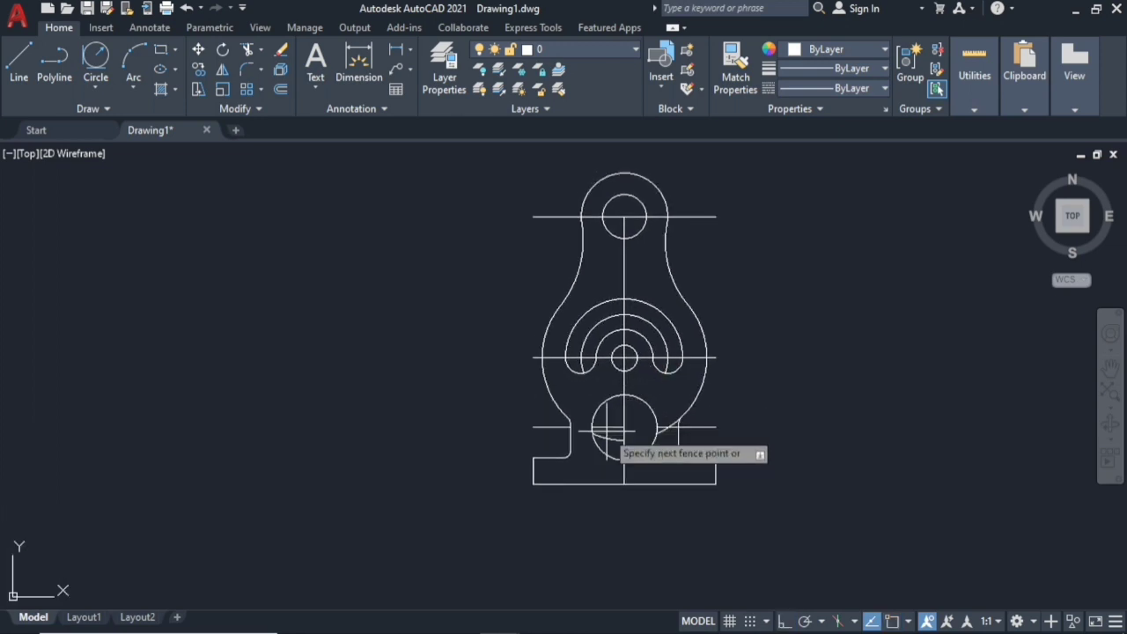
left_click(607, 430)
left_click(607, 431)
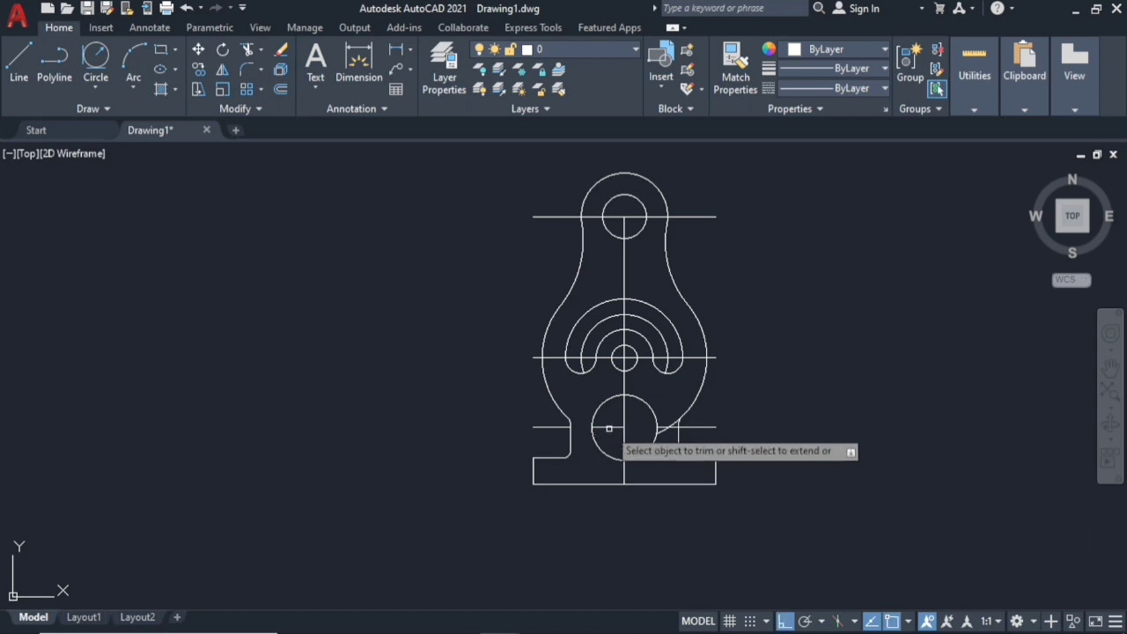
scroll(614, 424, "up", 2)
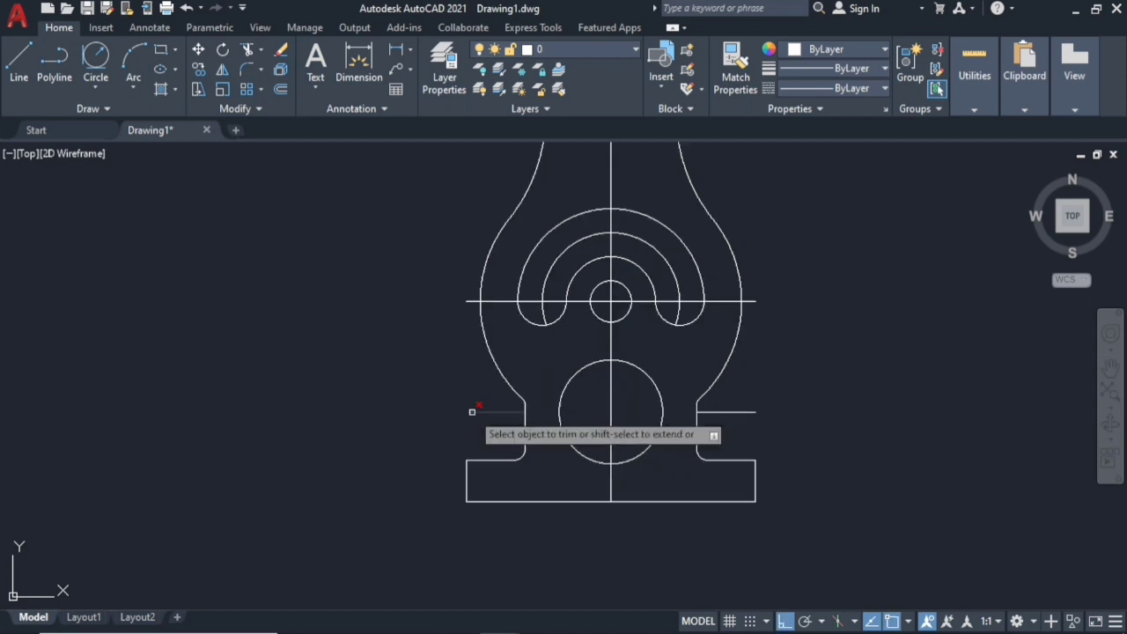
left_click(721, 412)
scroll(698, 440, "down", 2)
left_click(638, 374)
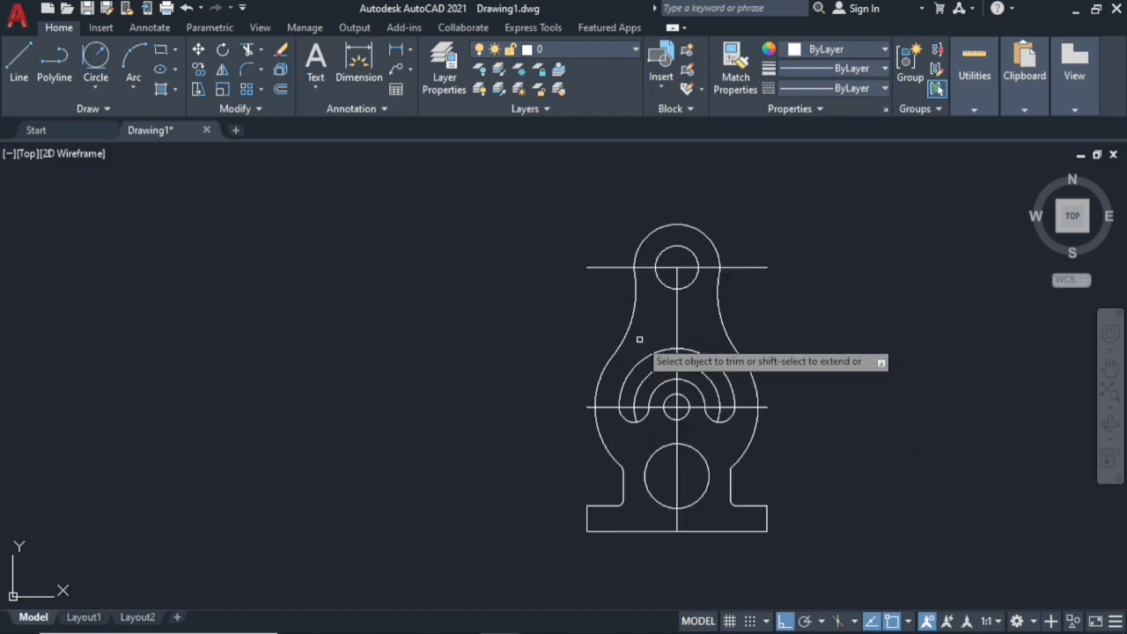
scroll(642, 340, "up", 2)
middle_click_drag(643, 342, 543, 349)
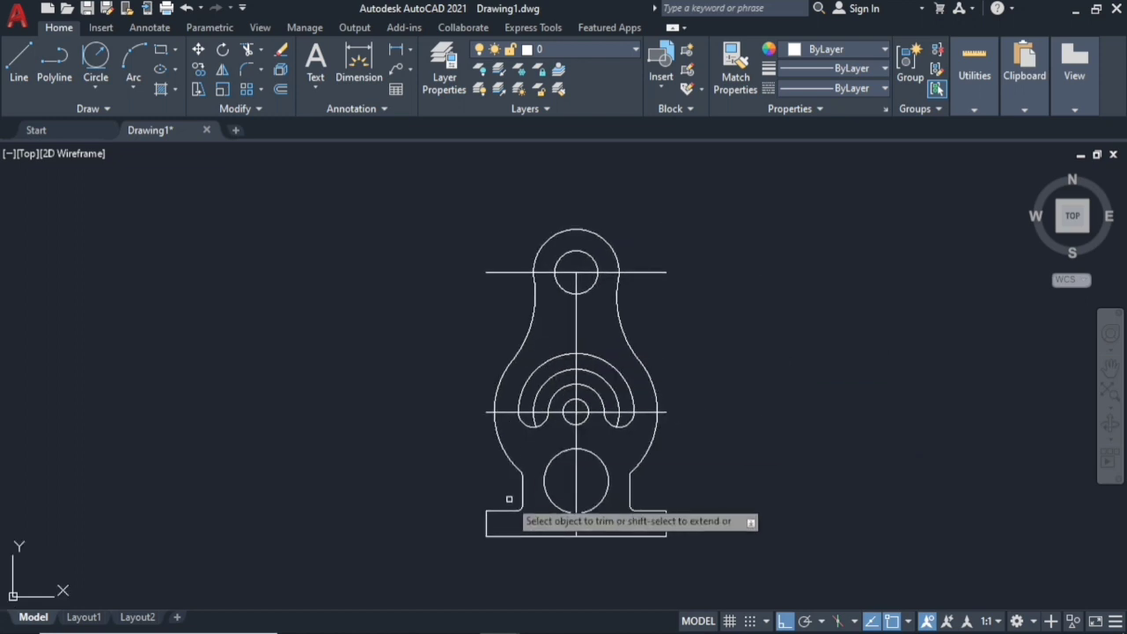
- Load the CENTER2 linetype from acadiso.lin through the linetype manager
left_click(867, 88)
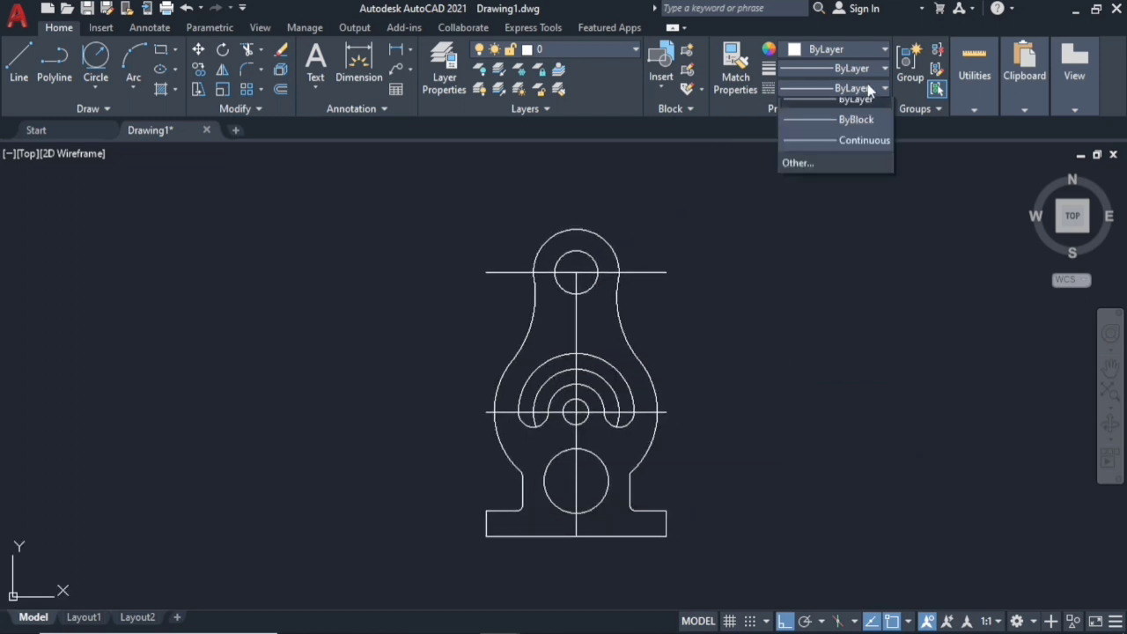
left_click(806, 172)
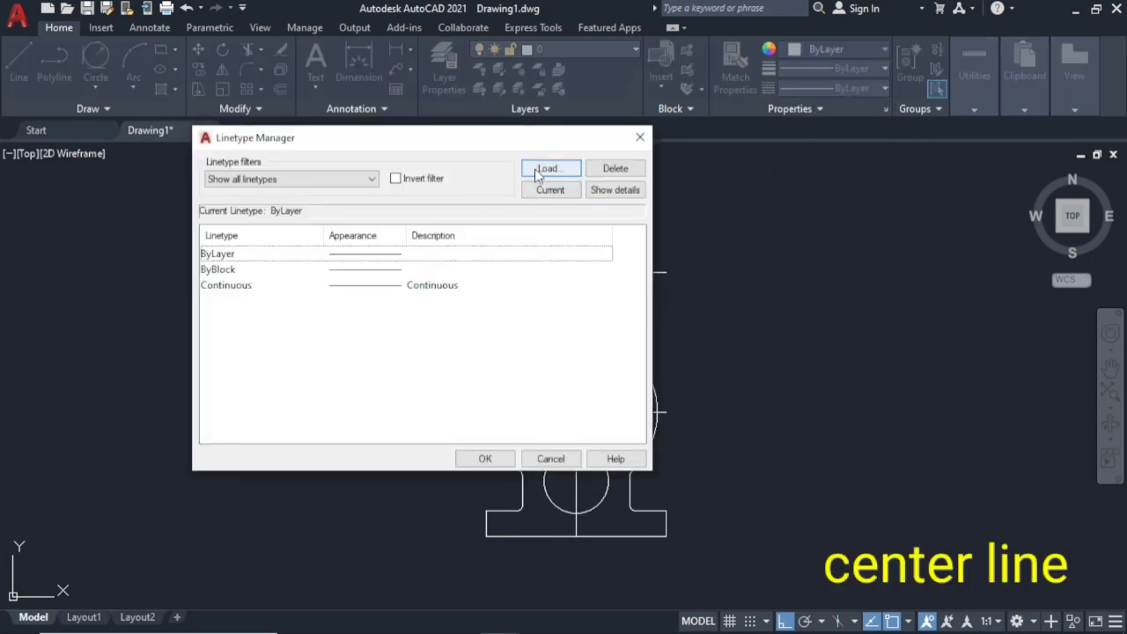
left_click(547, 169)
scroll(438, 348, "down", 2)
scroll(438, 348, "down", 3)
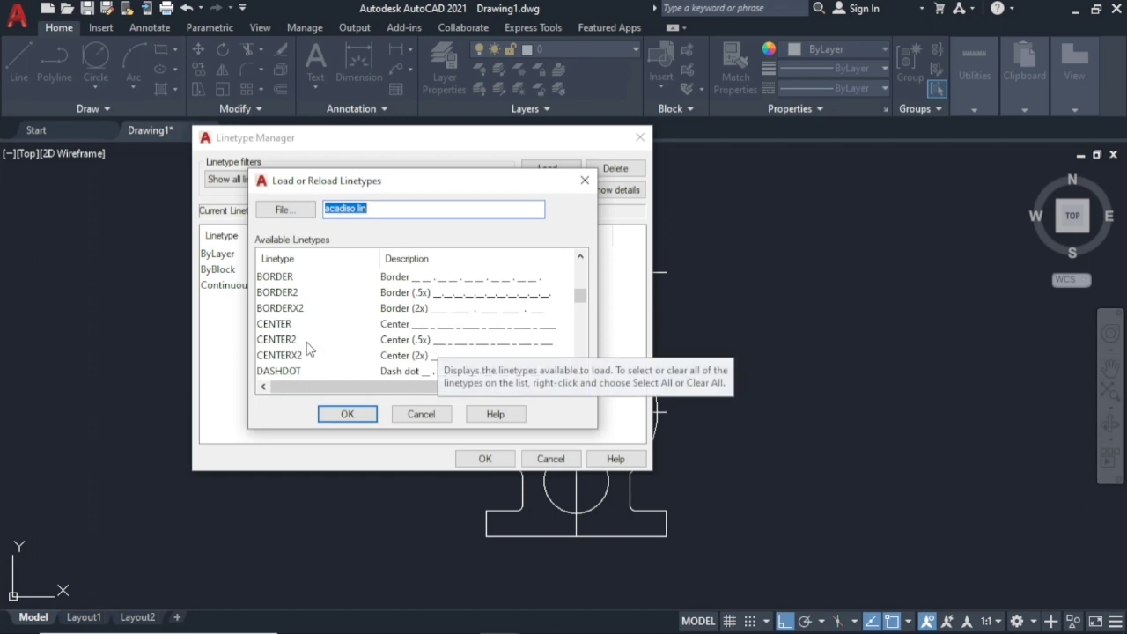
left_click(393, 342)
left_click(349, 412)
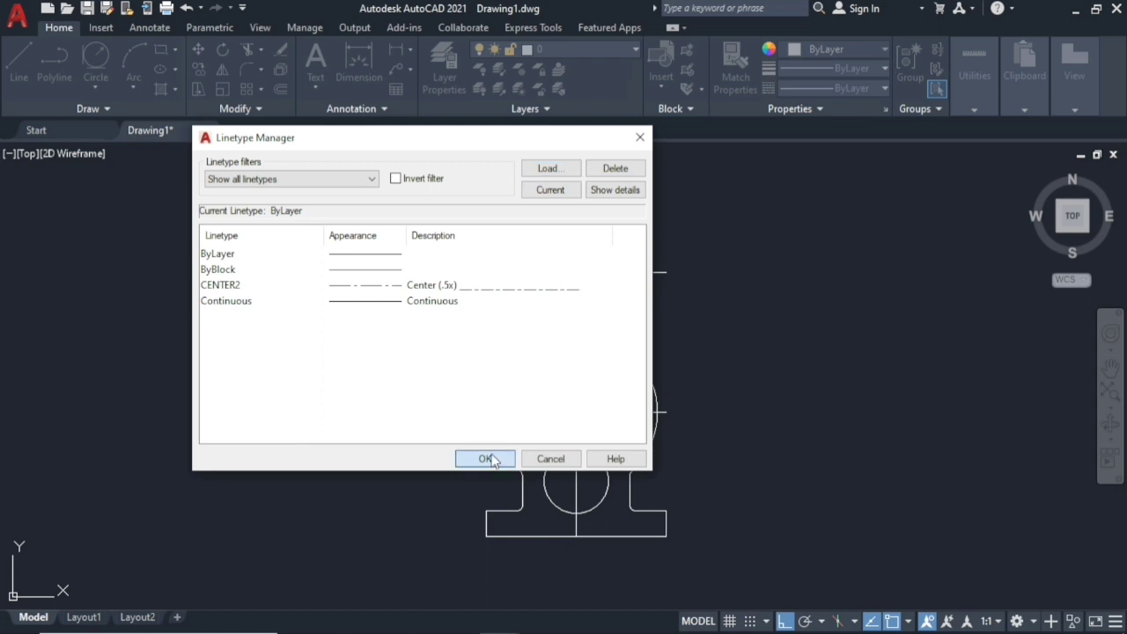
left_click(493, 458)
left_click(577, 438)
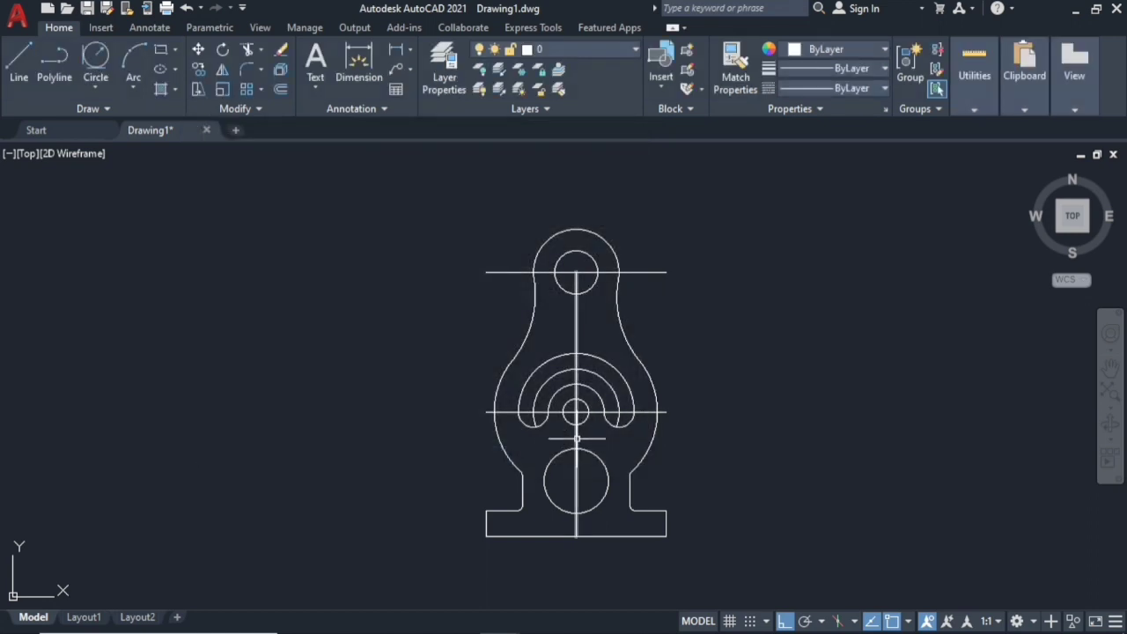
- Apply the CENTER2 linetype to the vertical and horizontal centre lines and the slot's middle arc
left_click(487, 411)
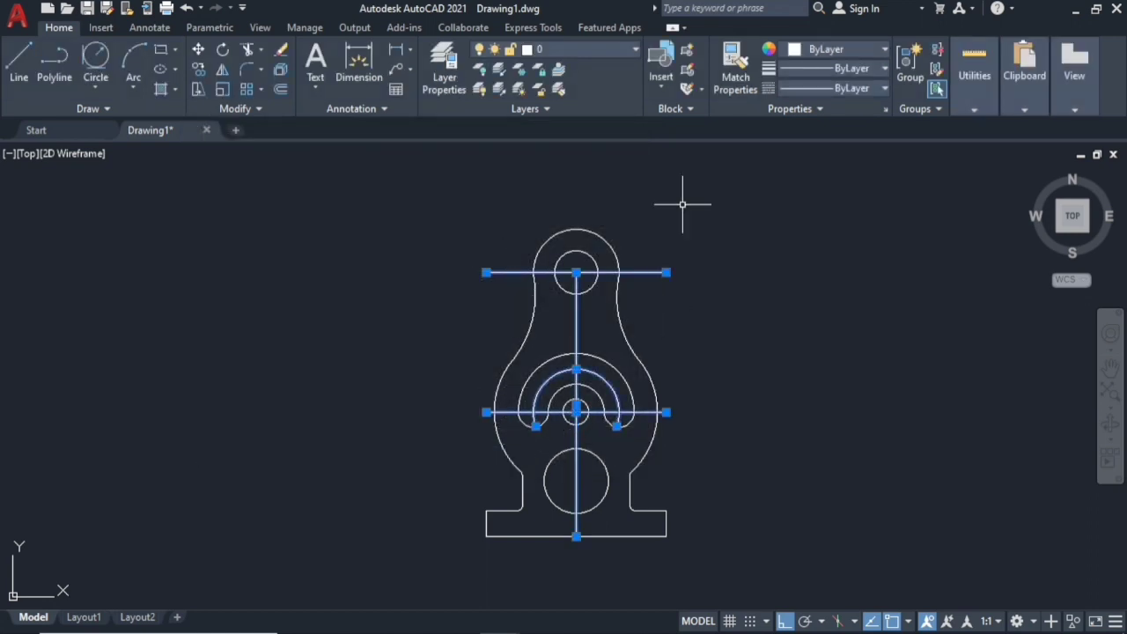
left_click(884, 88)
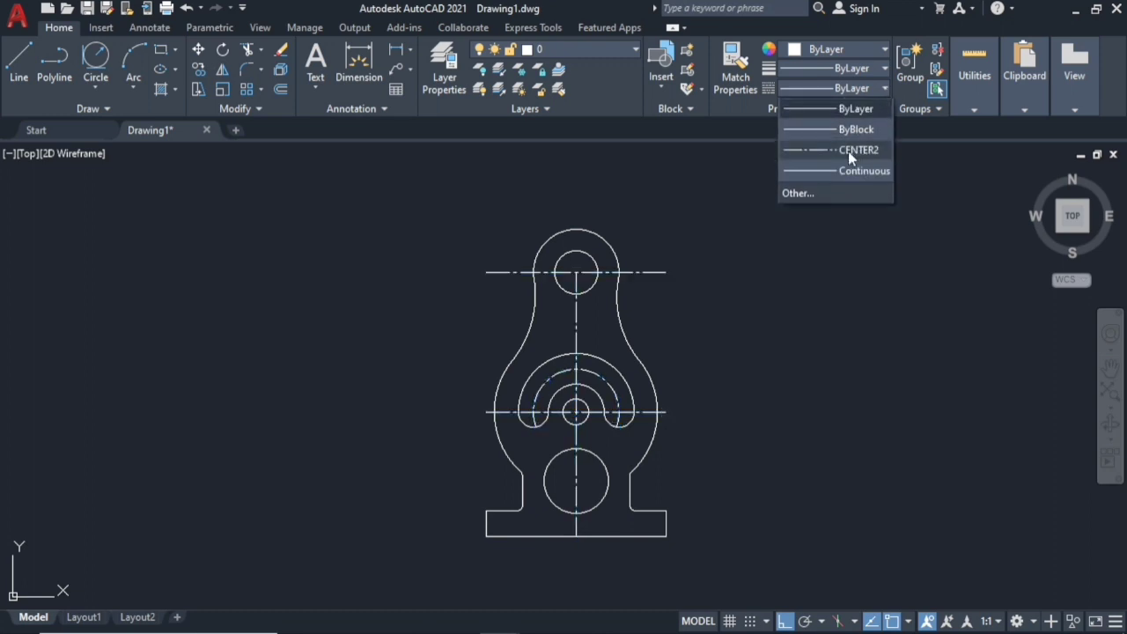
left_click(848, 150)
key("Escape")
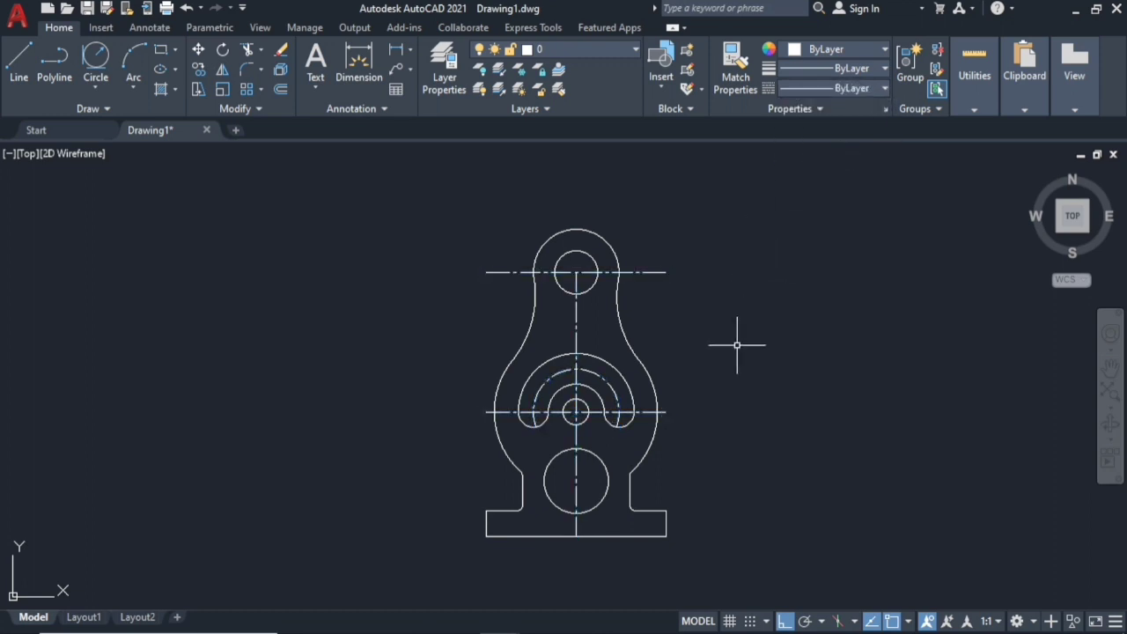
middle_click_drag(737, 345, 751, 329)
type("H")
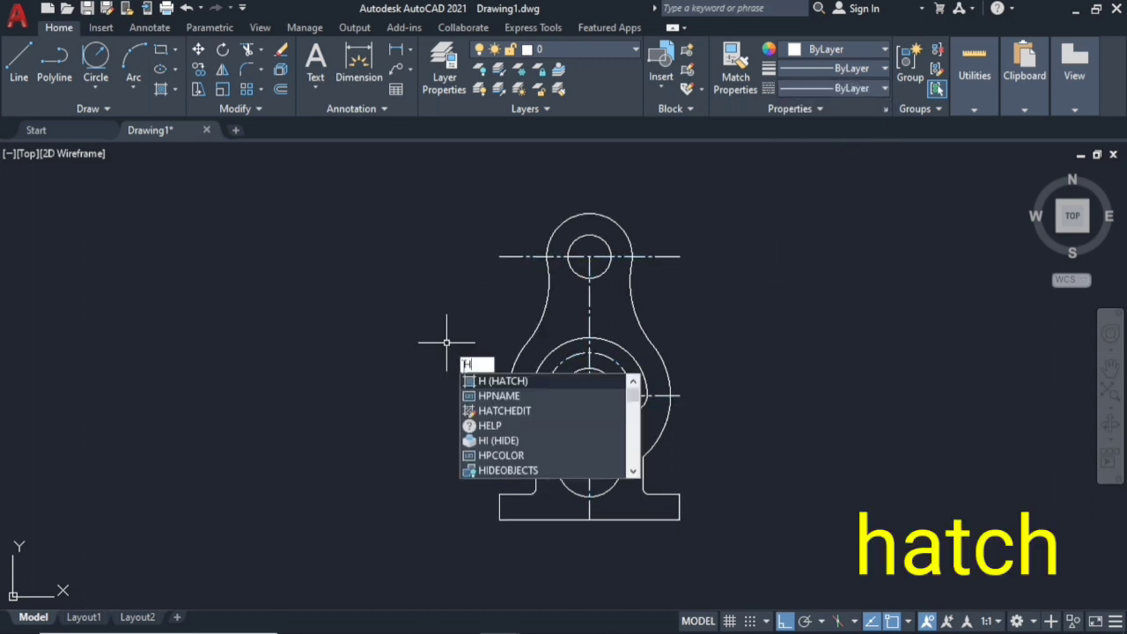
- Hatch all five body regions of the bracket with ANSI31, leaving the holes and slot clear
left_click(481, 381)
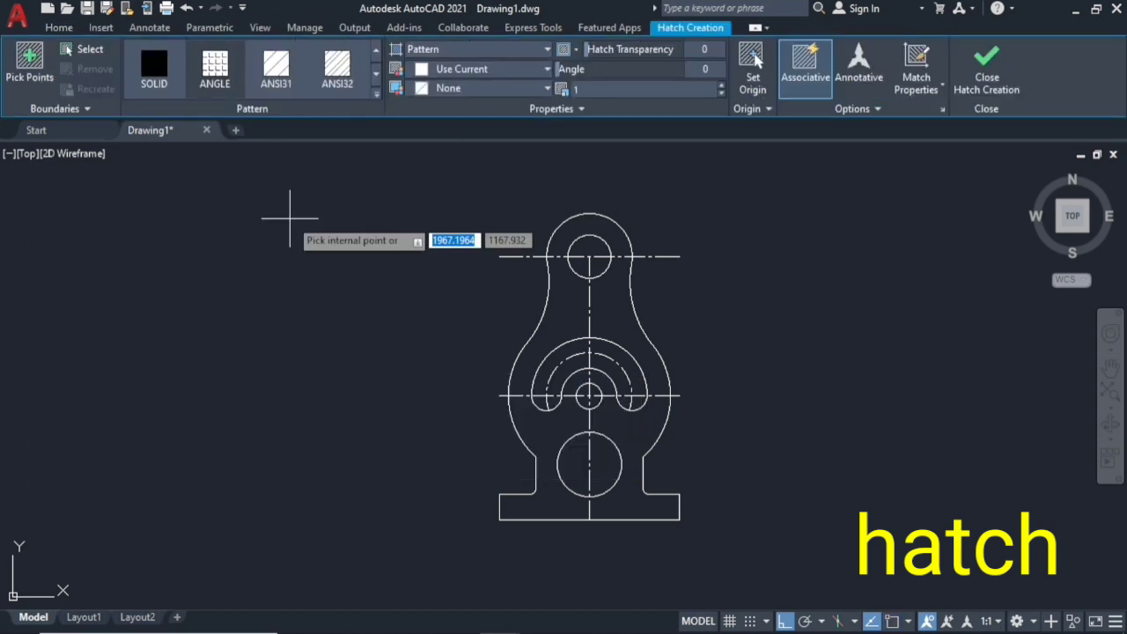
left_click(276, 66)
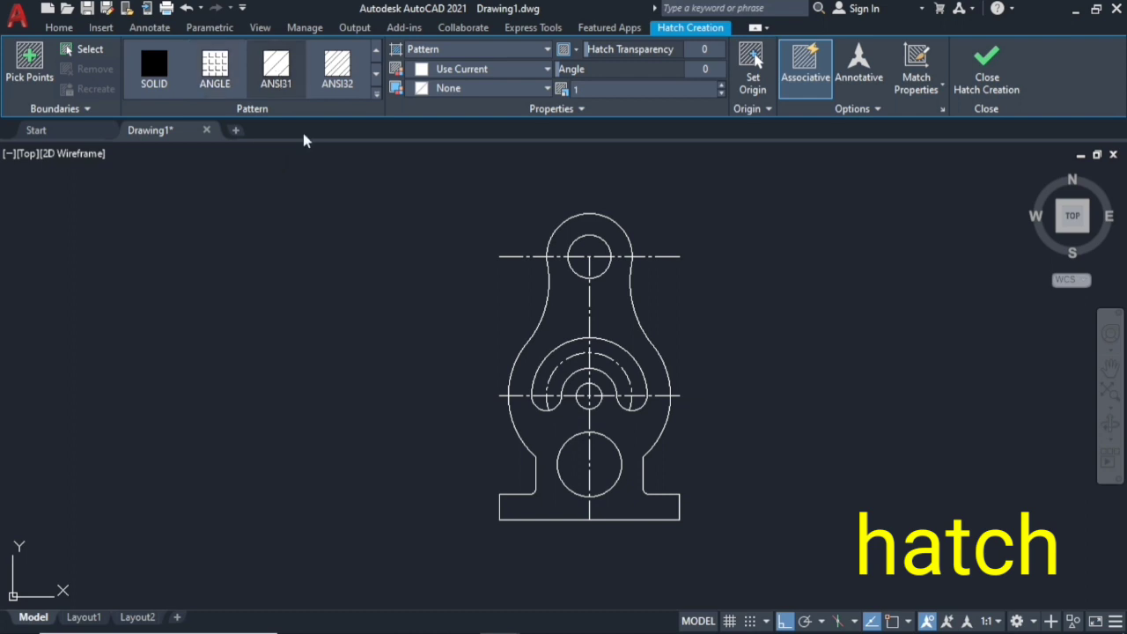
left_click(555, 317)
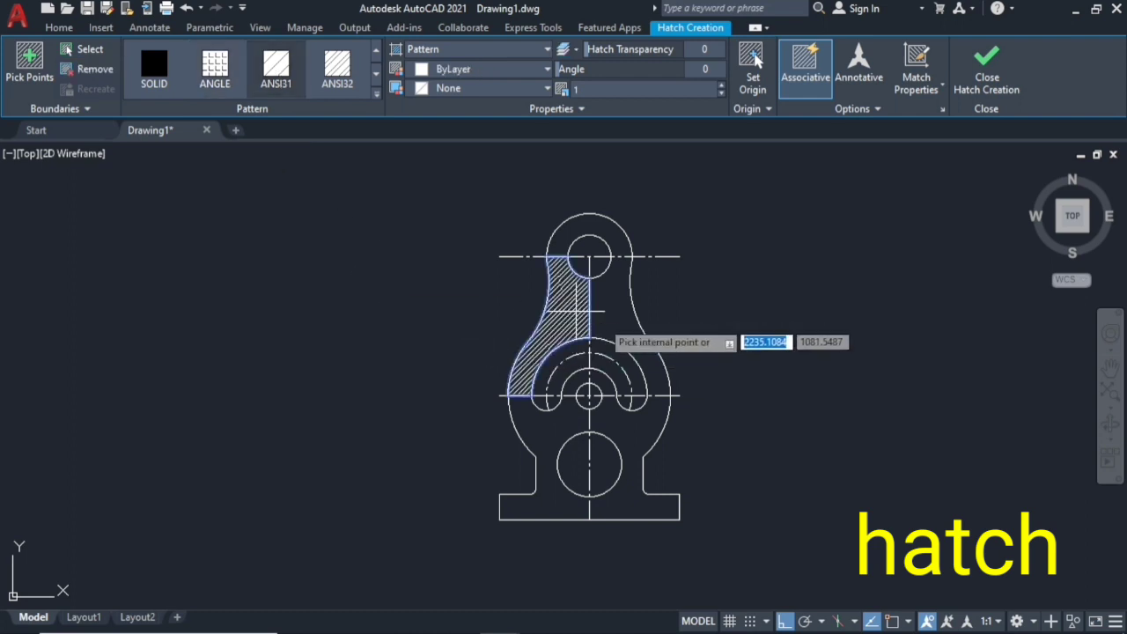
left_click(633, 319)
left_click(612, 240)
left_click(617, 428)
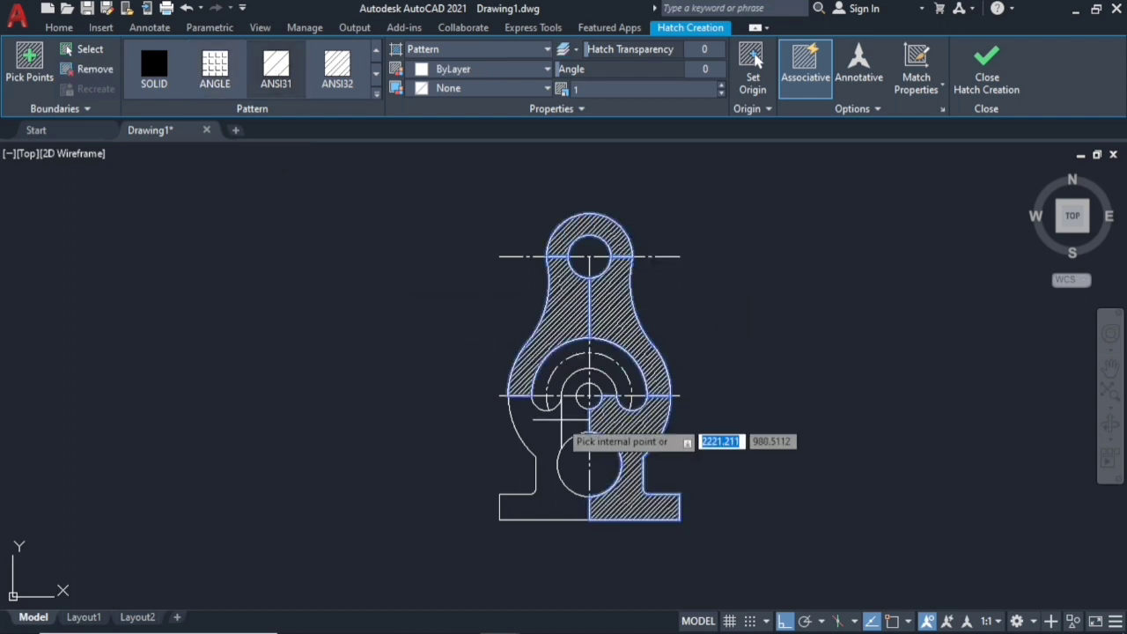
left_click(555, 424)
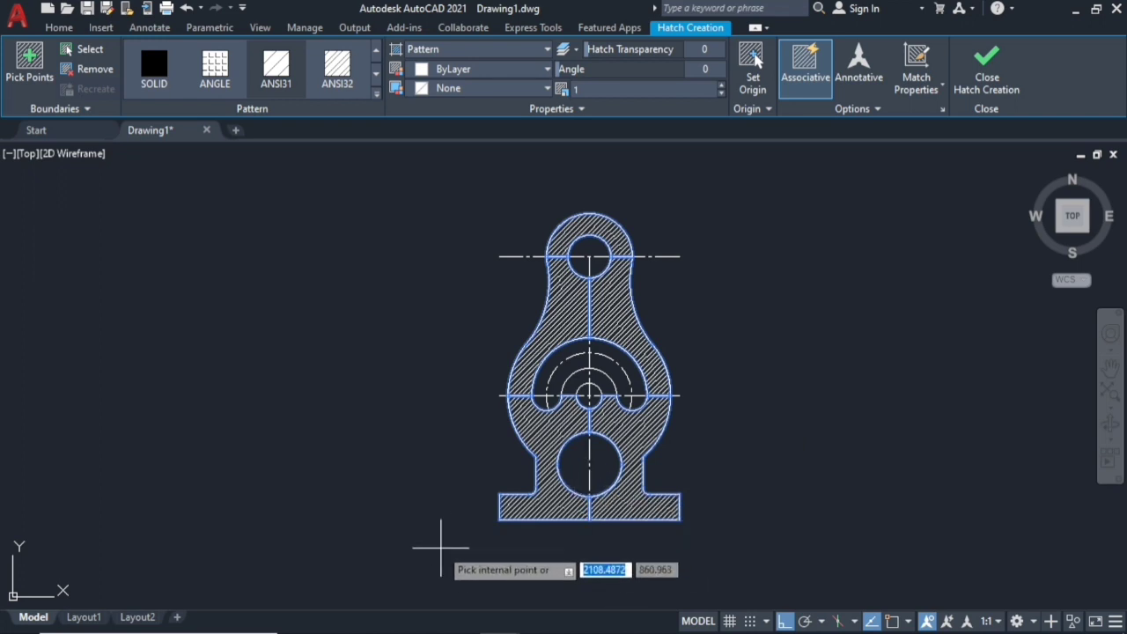
key("Return")
- Change the ANSI31 hatch colour to yellow 241,235,31
left_click(569, 313)
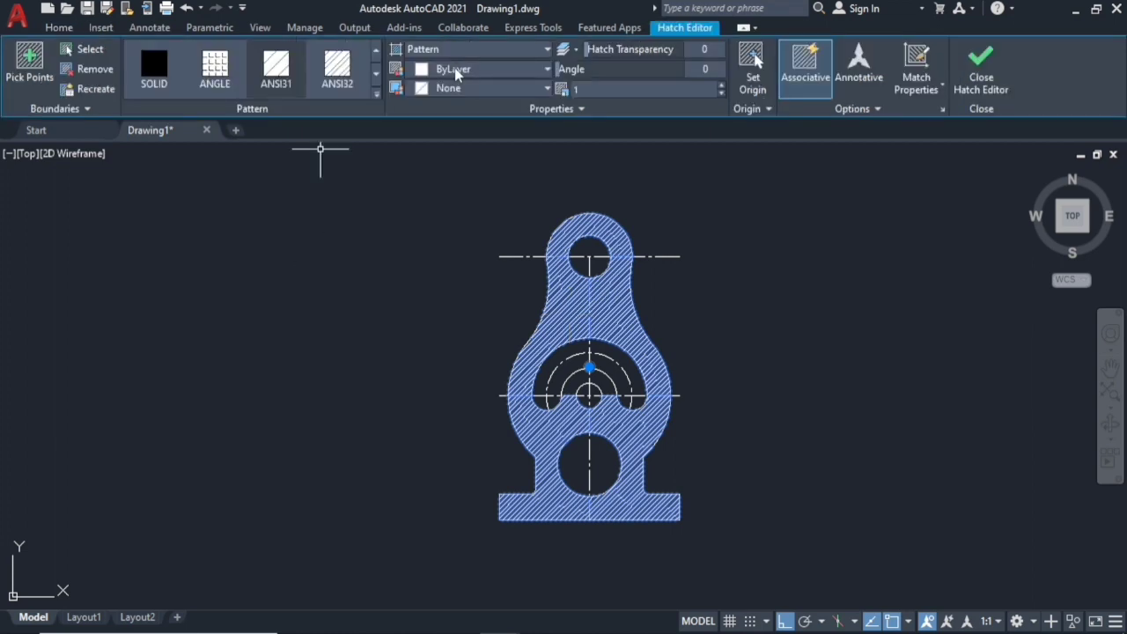
left_click(518, 70)
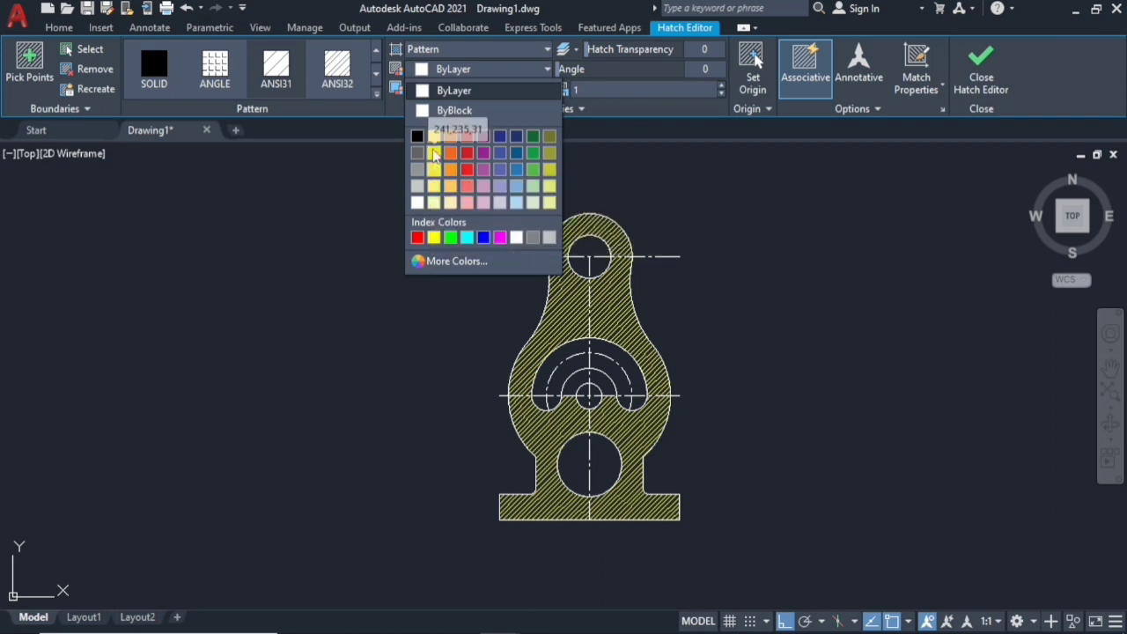
left_click(434, 152)
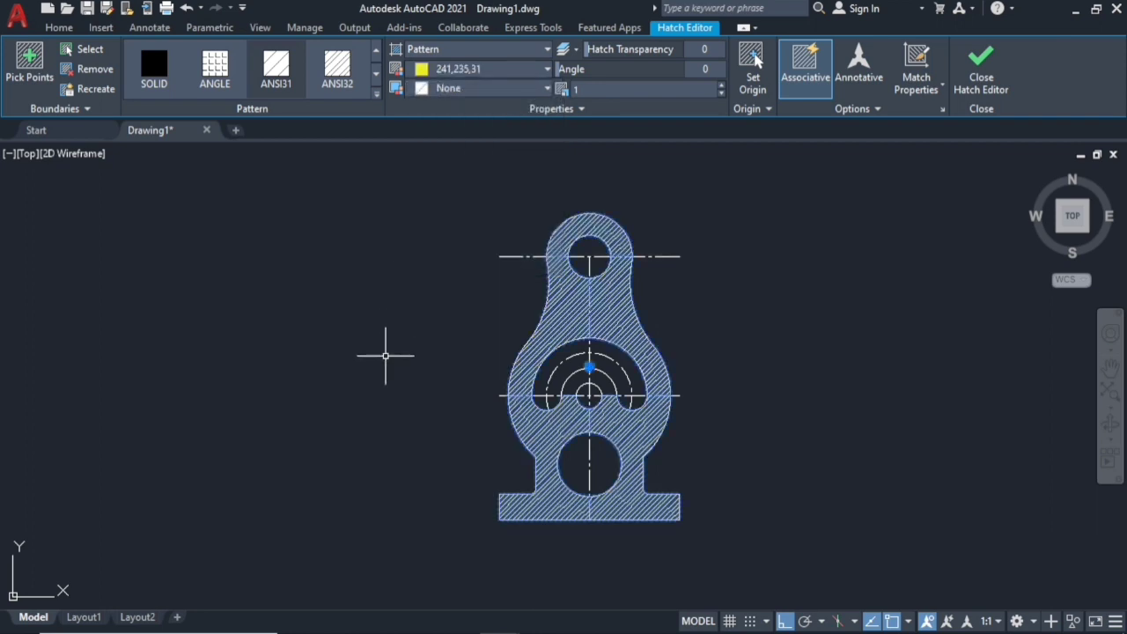
left_click(414, 333)
key("Escape")
key("Escape")
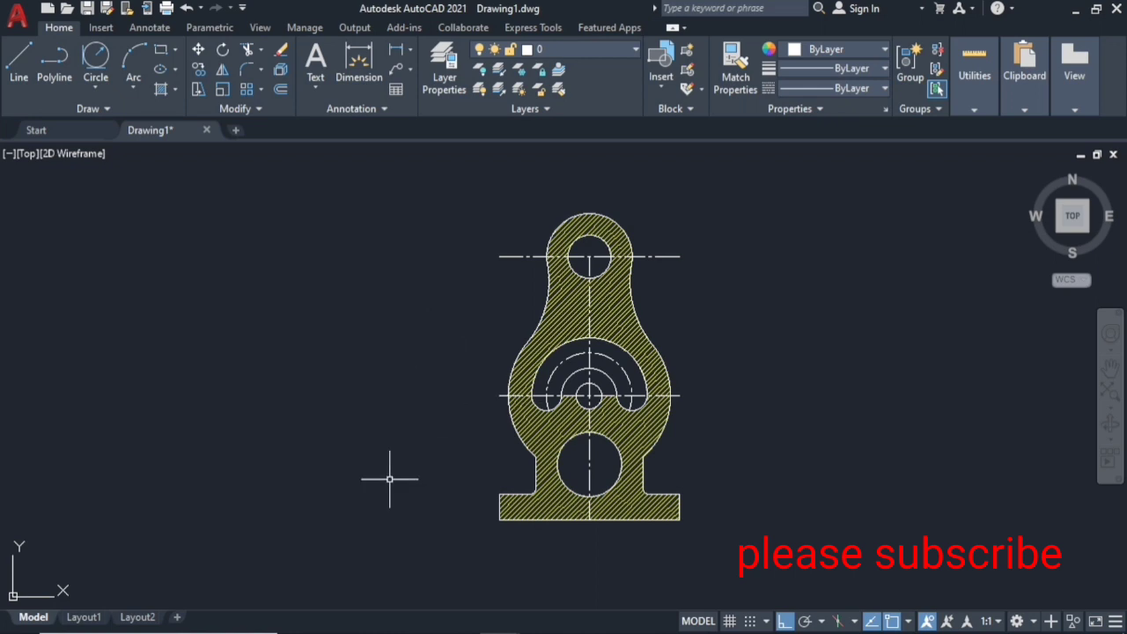
middle_click_drag(389, 479, 337, 487)
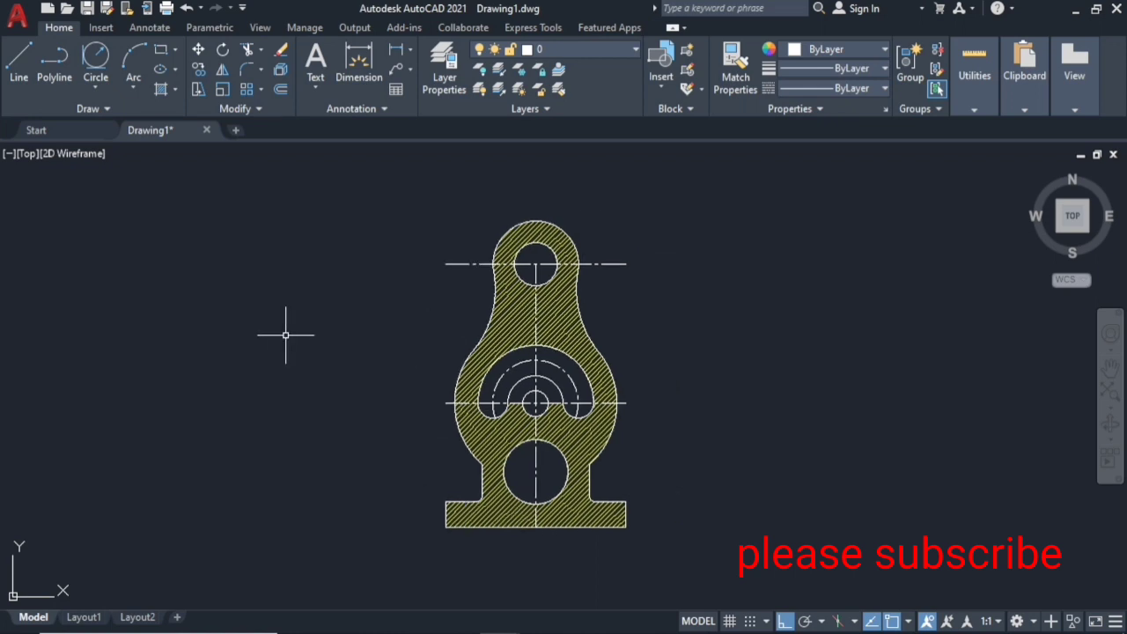